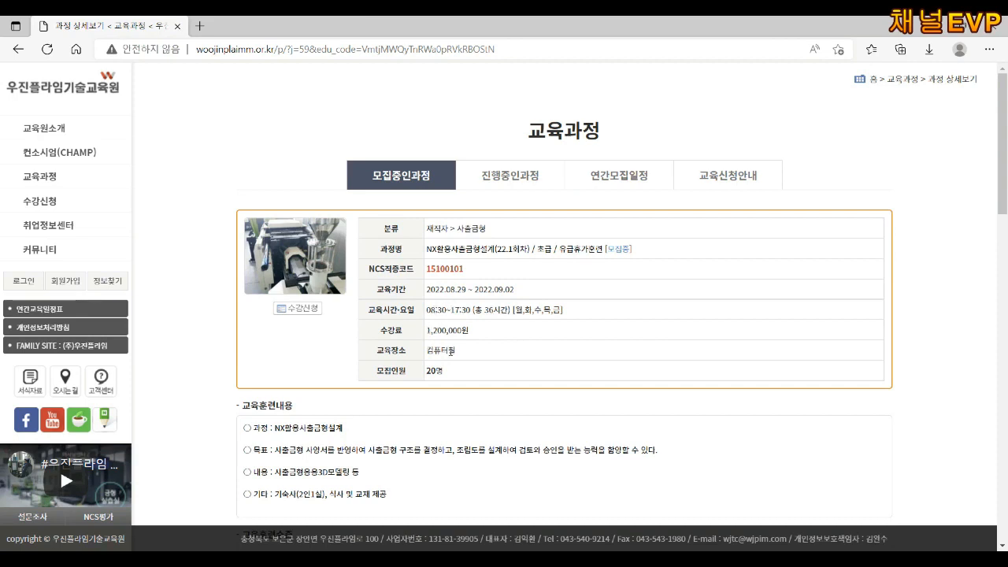
- Review the NX injection-mold course details and the 유급휴가훈련 page of the 컨소시엄(CHAMP) section, including eligibility, refund amounts and required documents
scroll(441, 362, down, 1)
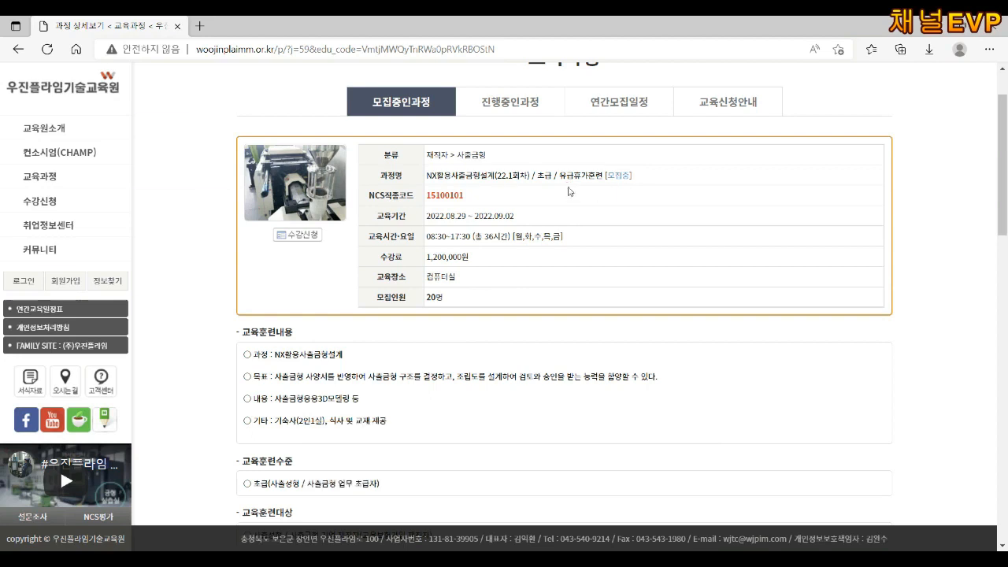
mouse_move(16, 155)
click(66, 157)
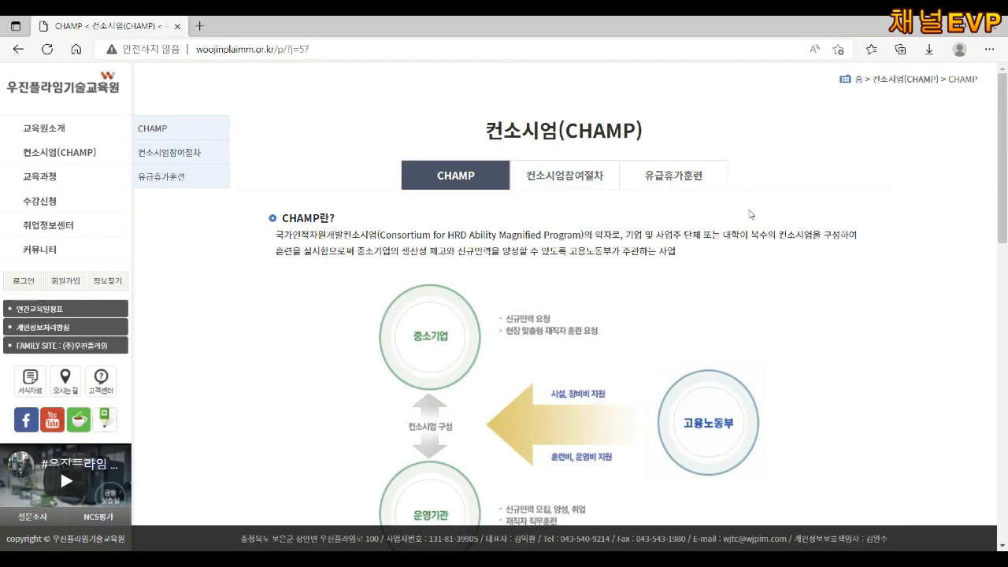
click(677, 183)
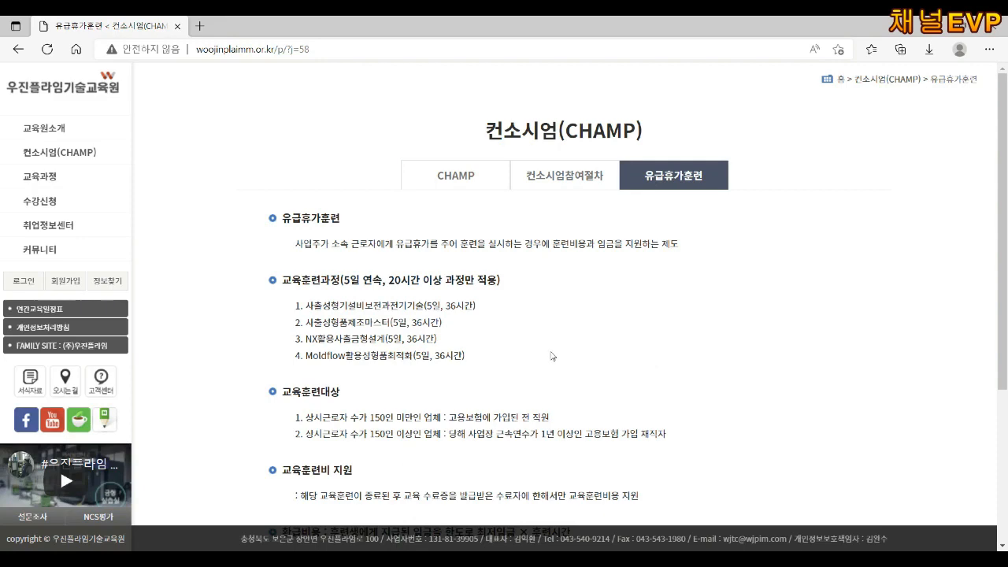
scroll(557, 343, down, 1)
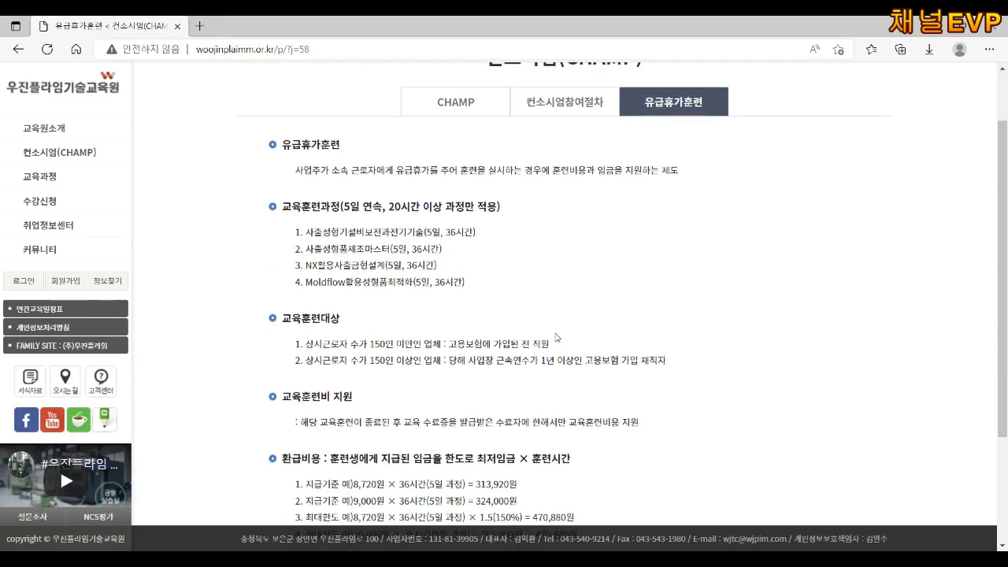
scroll(555, 337, down, 2)
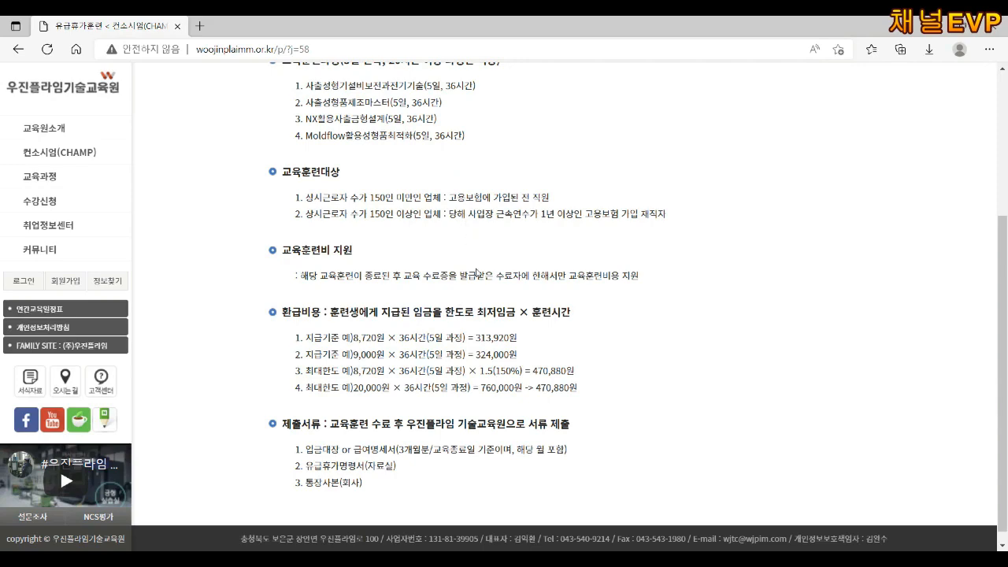
scroll(475, 273, up, 3)
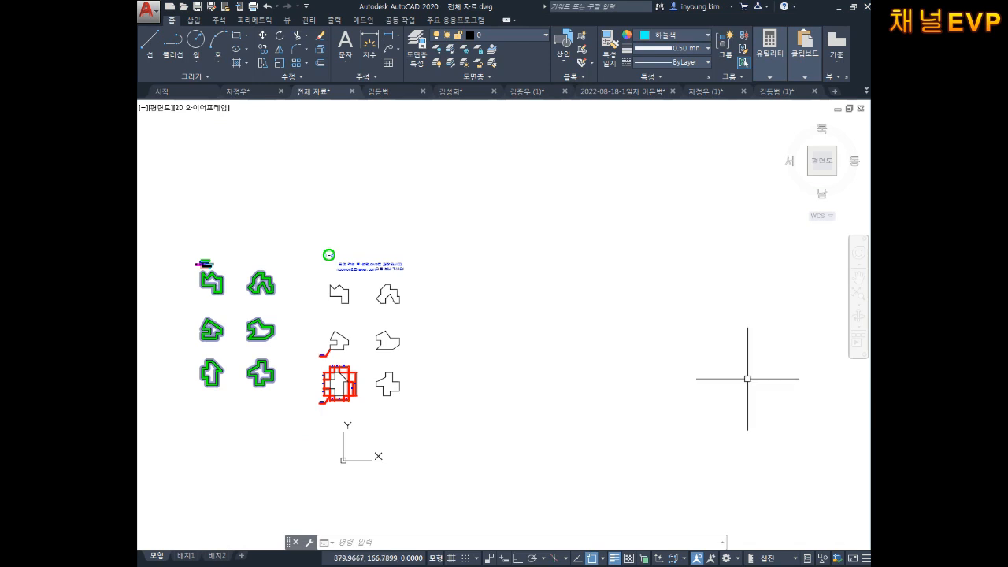
- In AutoCAD, draw a 297 × 210 landscape rectangle in the empty area beside the existing shapes
middle_drag(747, 378, 614, 354)
key(Escape)
key(Escape)
key(Escape)
text(rec)
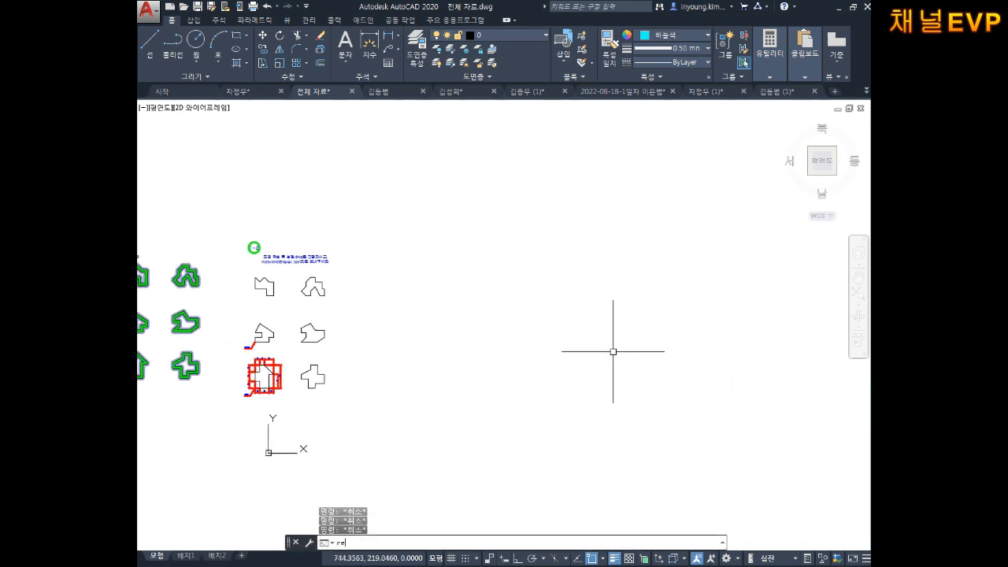
key(Return)
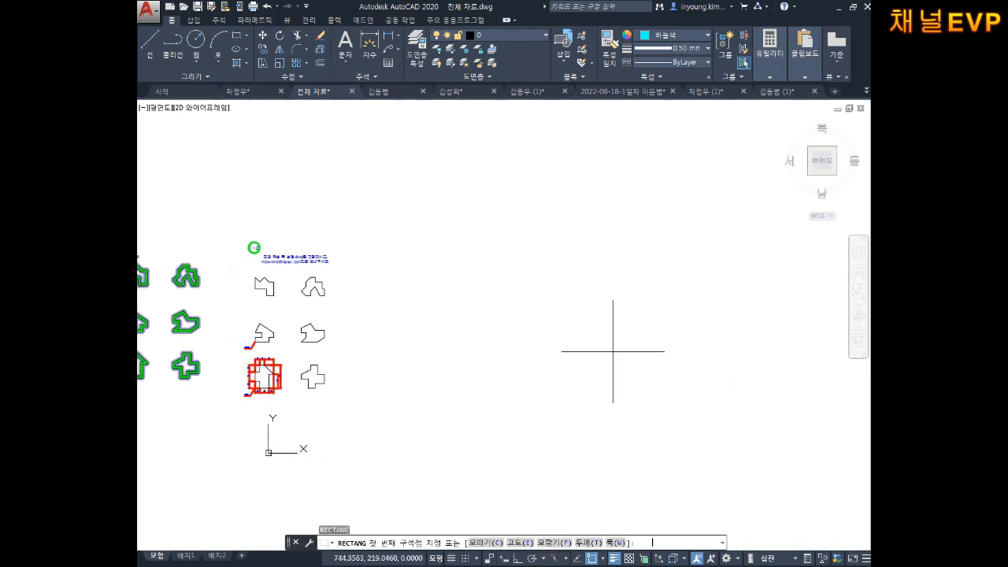
click(460, 372)
text(@297,210)
key(Return)
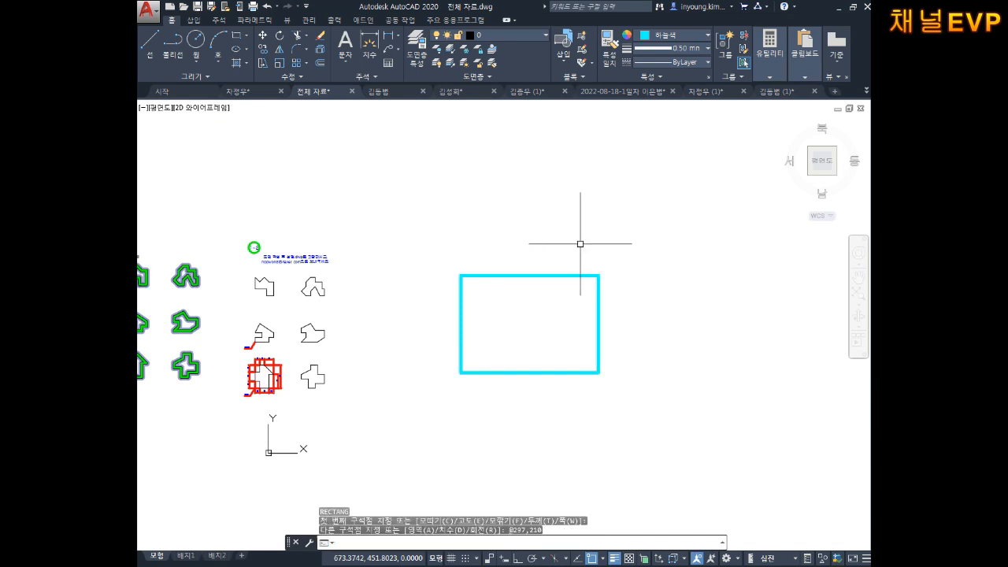
key(Escape)
key(Escape)
key(Escape)
- Draw a 210 × 297 portrait rectangle beside the landscape rectangle
scroll(554, 283, up, 2)
middle_drag(540, 315, 509, 286)
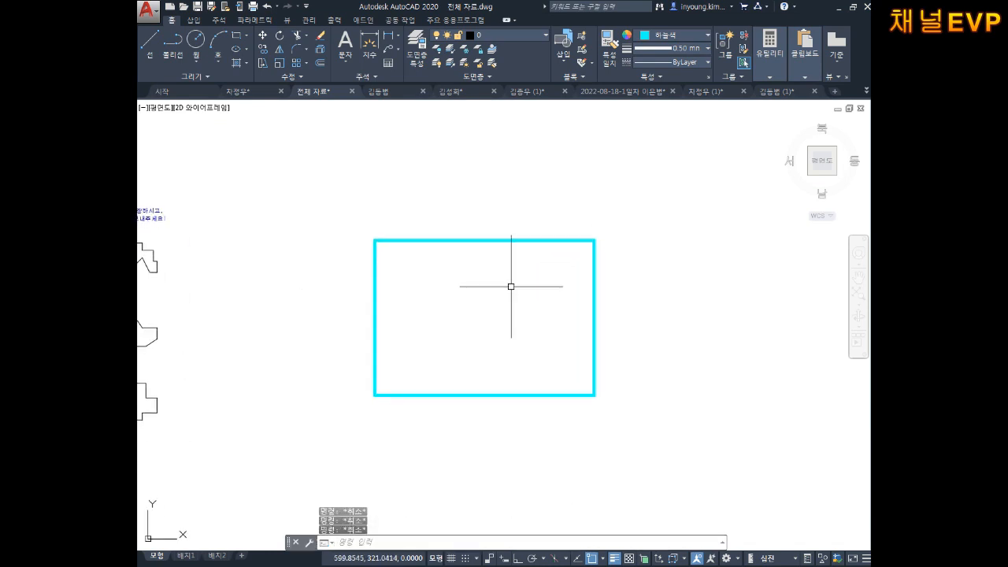
middle_drag(566, 306, 499, 314)
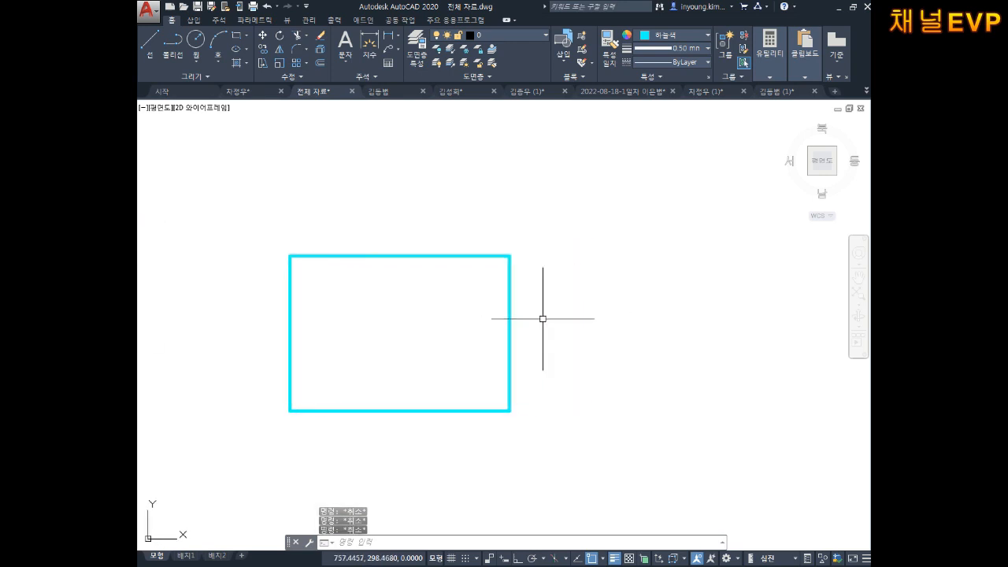
text(rec)
key(Return)
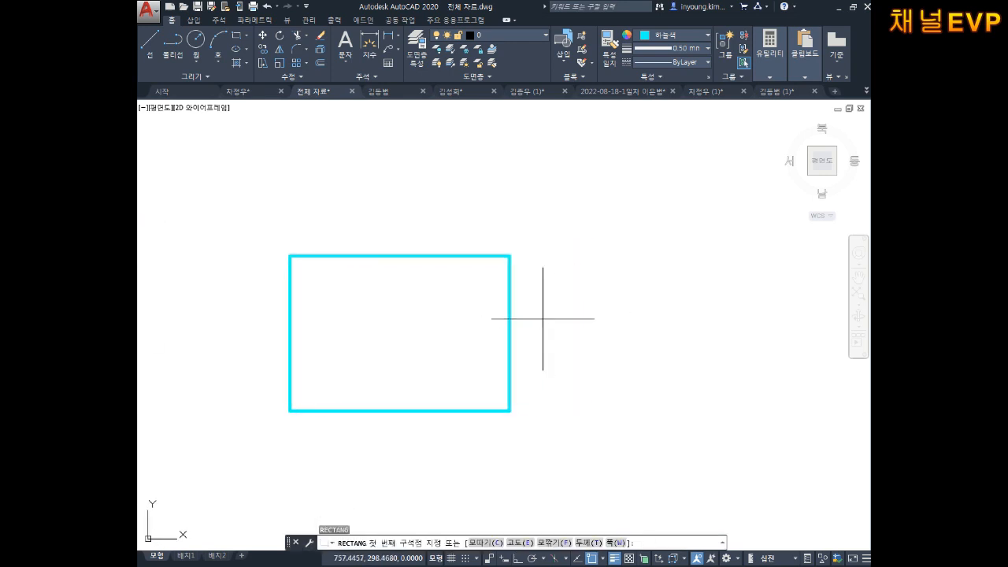
click(552, 408)
text(@210)
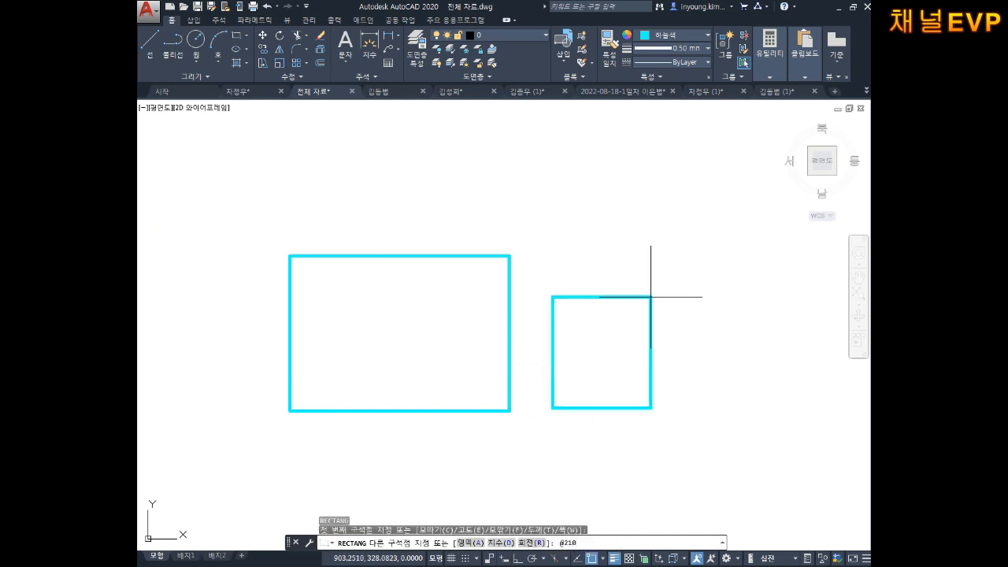
text(,297)
key(Return)
key(Escape)
key(Escape)
key(Escape)
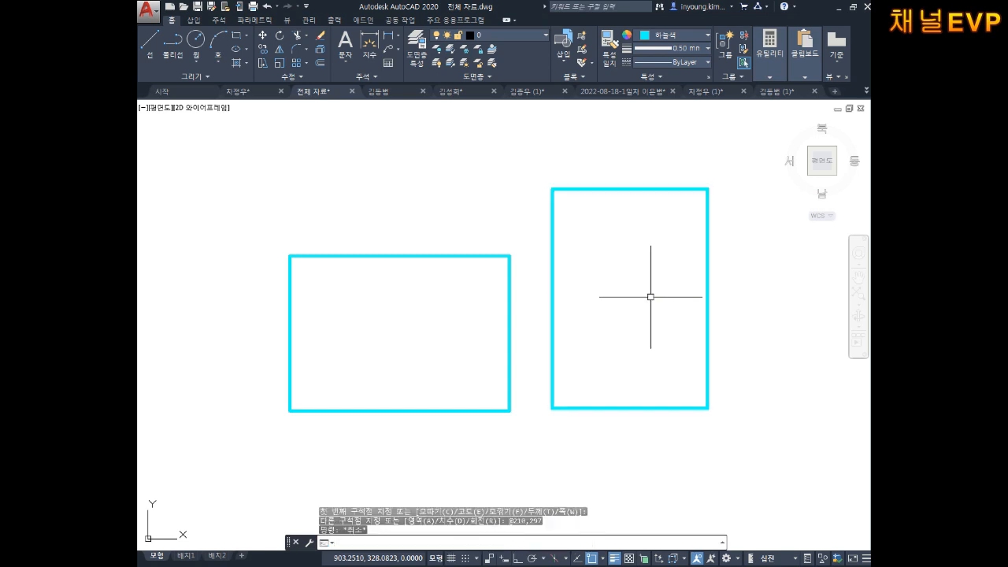
- Compare the two rectangular frames with the existing groups of practice shapes
scroll(606, 309, up, 2)
scroll(565, 323, down, 2)
middle_drag(565, 328, 546, 362)
scroll(594, 291, down, 2)
middle_drag(466, 310, 565, 306)
middle_drag(281, 324, 354, 307)
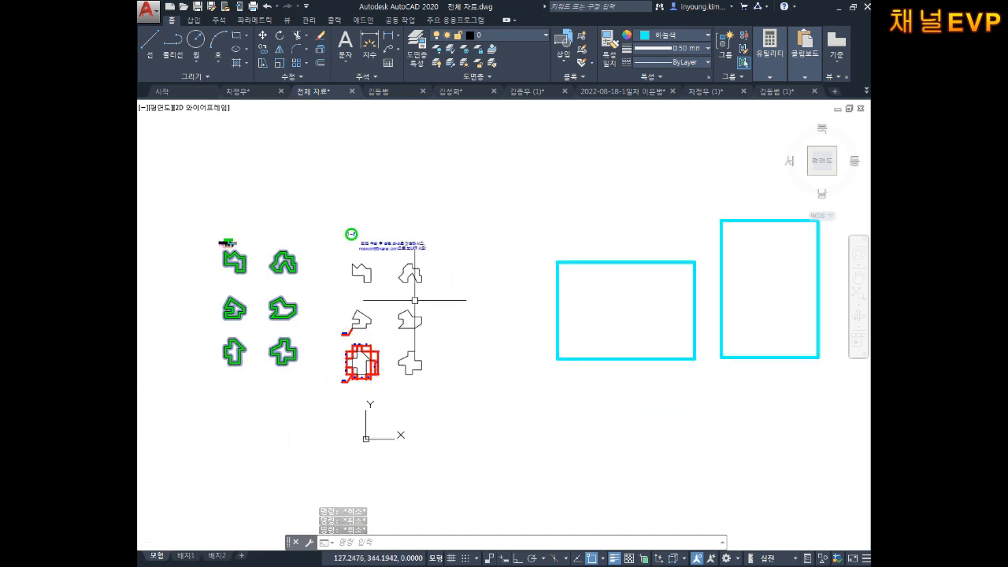
scroll(390, 276, up, 2)
middle_drag(621, 297, 400, 270)
mouse_move(658, 252)
middle_down()
mouse_move(560, 270)
mouse_move(603, 271)
middle_up()
scroll(616, 280, down, 4)
scroll(612, 270, up, 2)
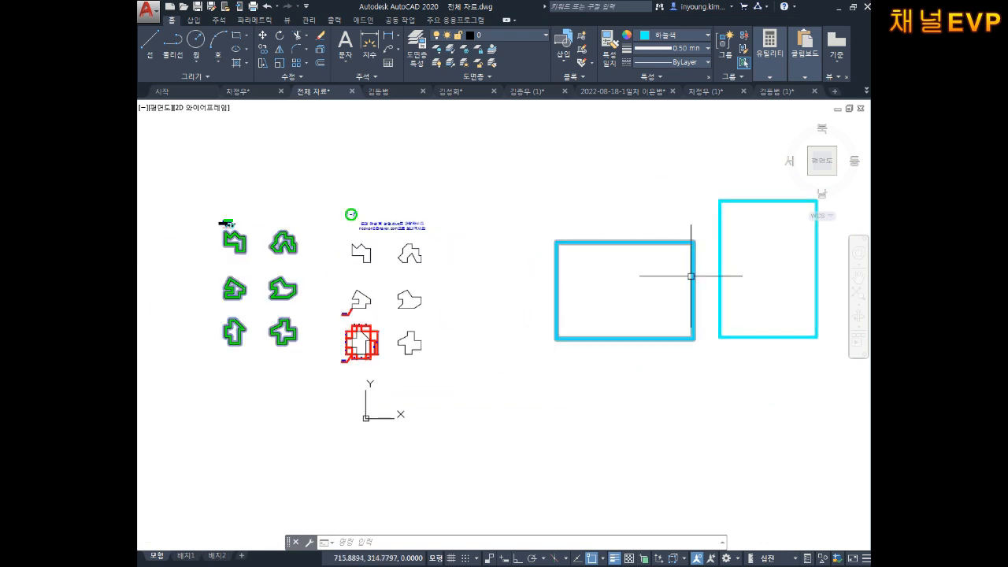
- Move the portrait rectangle so it frames the six thin-line shapes of exercise 1-2
middle_drag(688, 275, 563, 280)
key(Escape)
key(Escape)
key(Escape)
text(re)
key(space)
click(696, 316)
click(665, 348)
key(space)
click(664, 312)
middle_drag(335, 334, 457, 337)
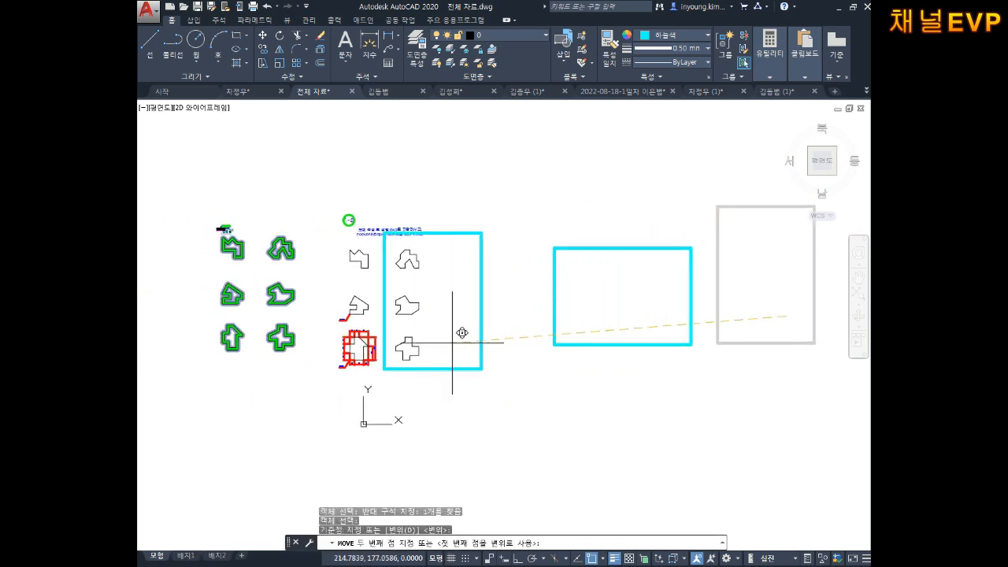
scroll(402, 345, up, 2)
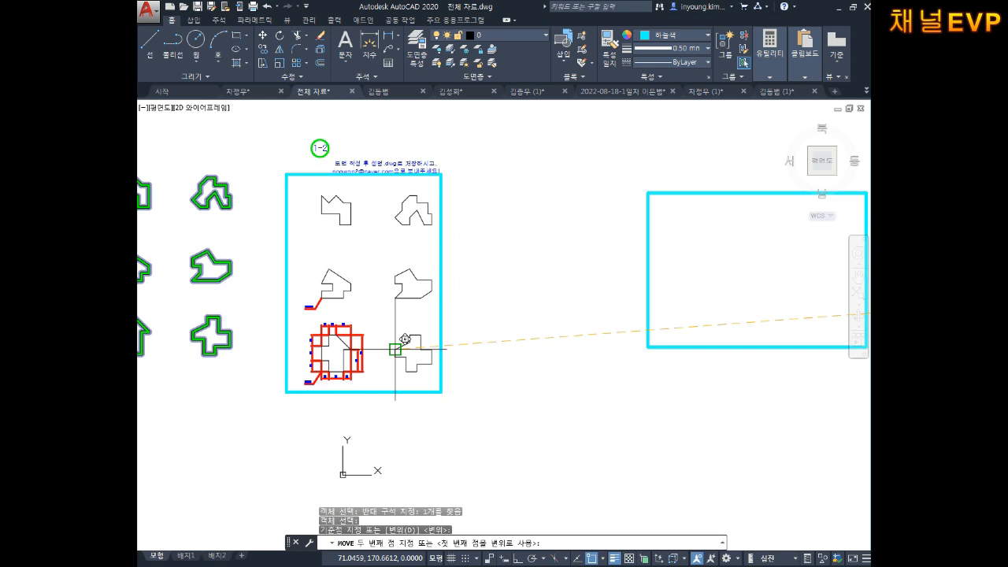
scroll(402, 337, up, 2)
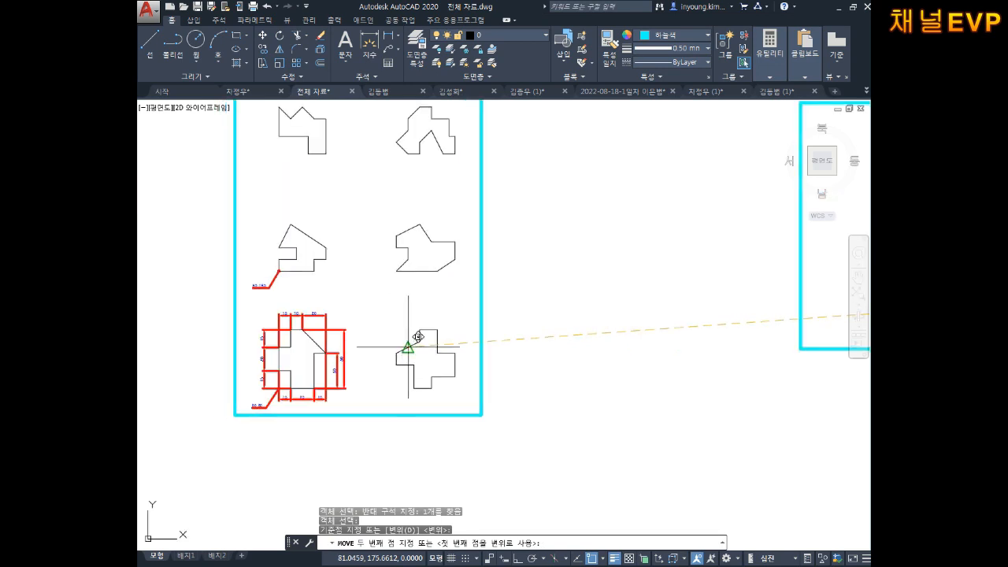
key(Escape)
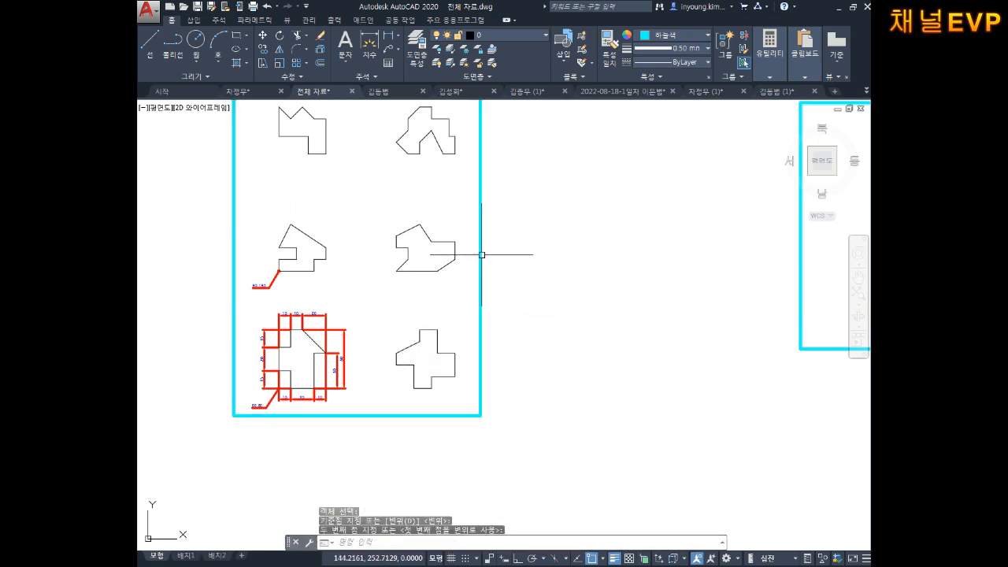
- Move the circled 1-2 label inside the upper-left corner of the portrait frame
scroll(482, 330, down, 2)
scroll(437, 236, up, 2)
middle_drag(388, 190, 421, 284)
scroll(393, 255, up, 2)
scroll(421, 284, down, 1)
key(Escape)
key(Escape)
middle_drag(350, 260, 409, 278)
text(m)
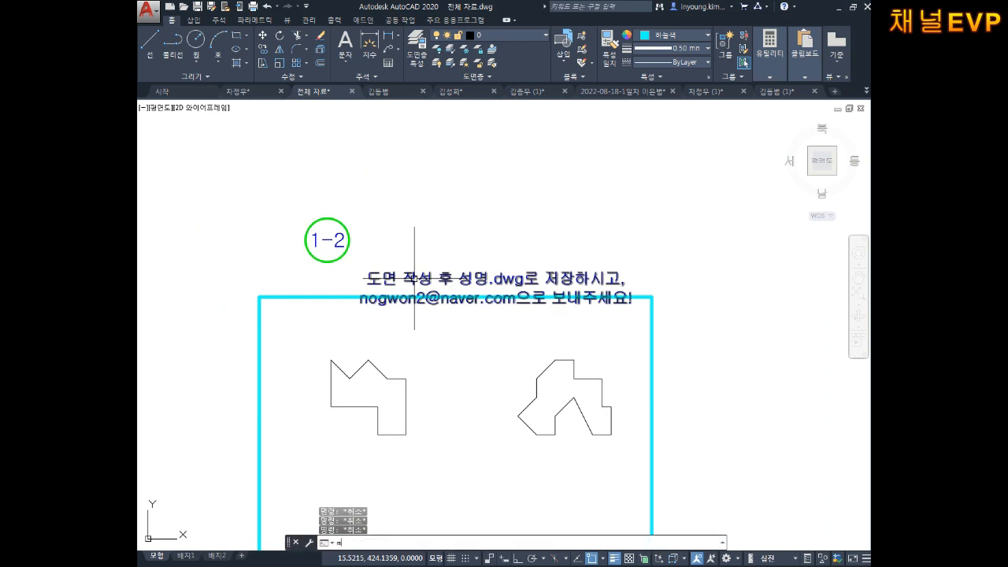
key(Return)
click(383, 185)
click(308, 243)
key(Return)
click(319, 242)
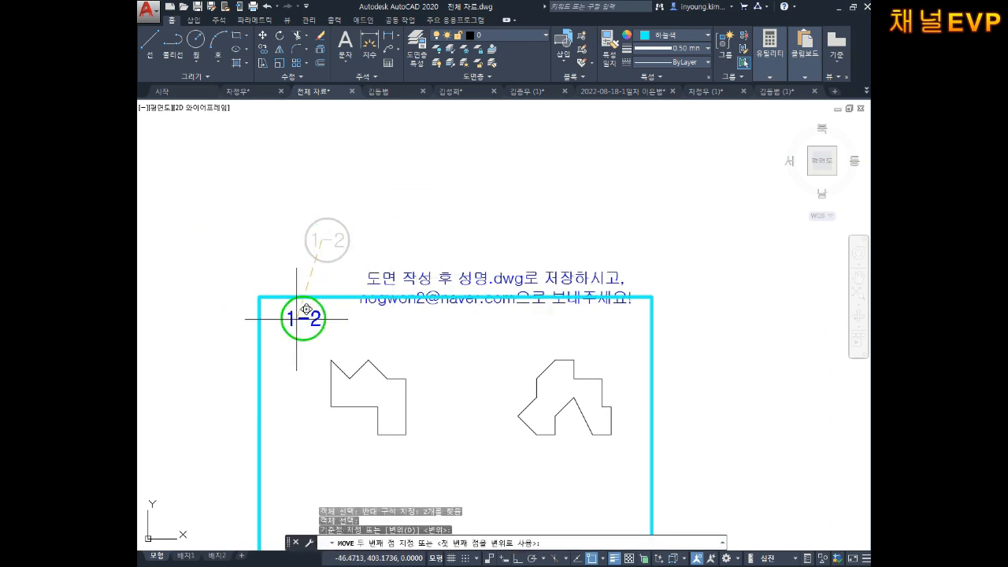
click(281, 328)
key(Escape)
key(Escape)
key(Escape)
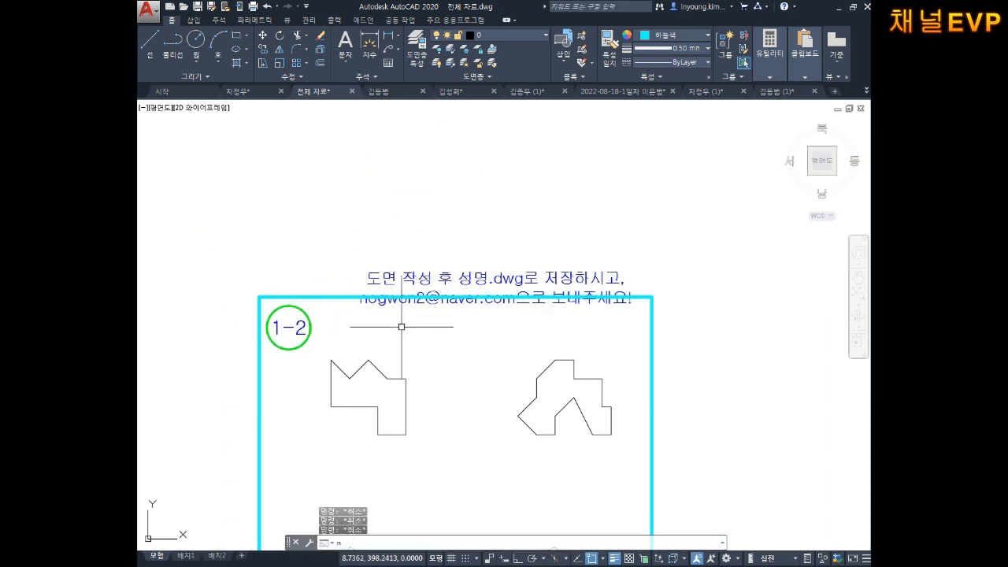
- Move the two-line submission note down inside the portrait frame's upper edge
key(Return)
click(446, 282)
key(Return)
click(446, 278)
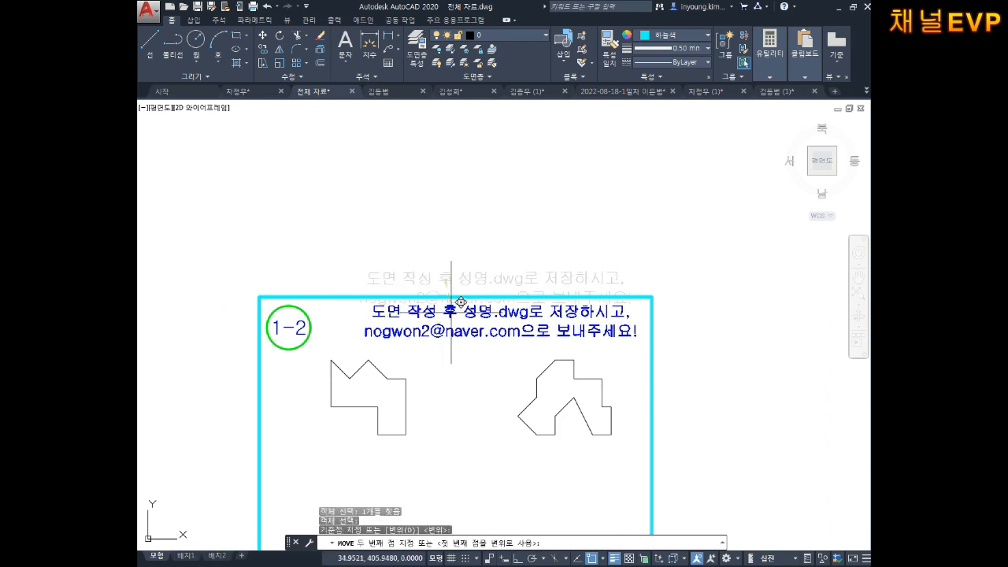
click(451, 302)
key(Escape)
scroll(478, 322, down, 2)
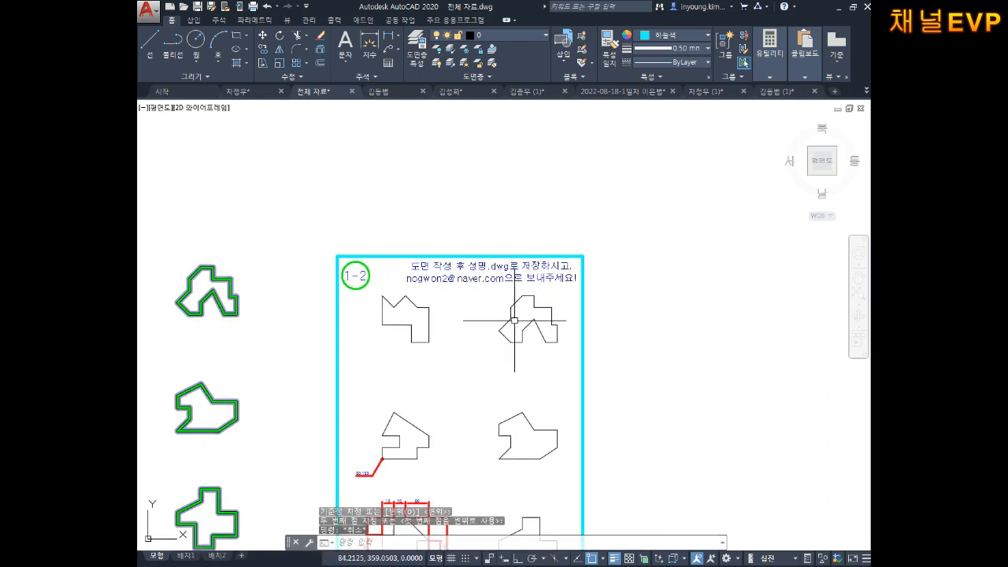
scroll(513, 319, down, 2)
key(Escape)
key(Escape)
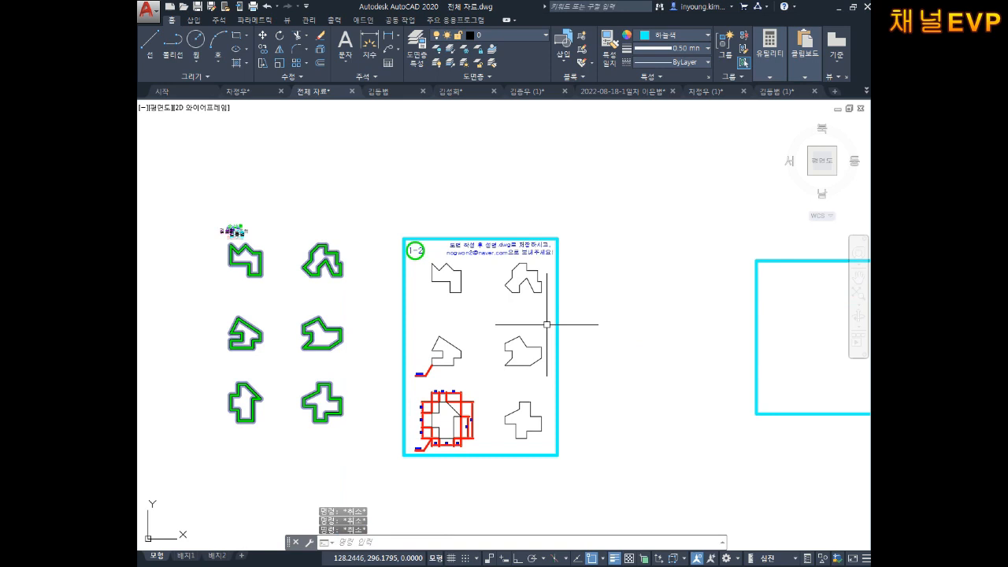
- Set the text height of the whole submission note to 3
scroll(457, 246, up, 3)
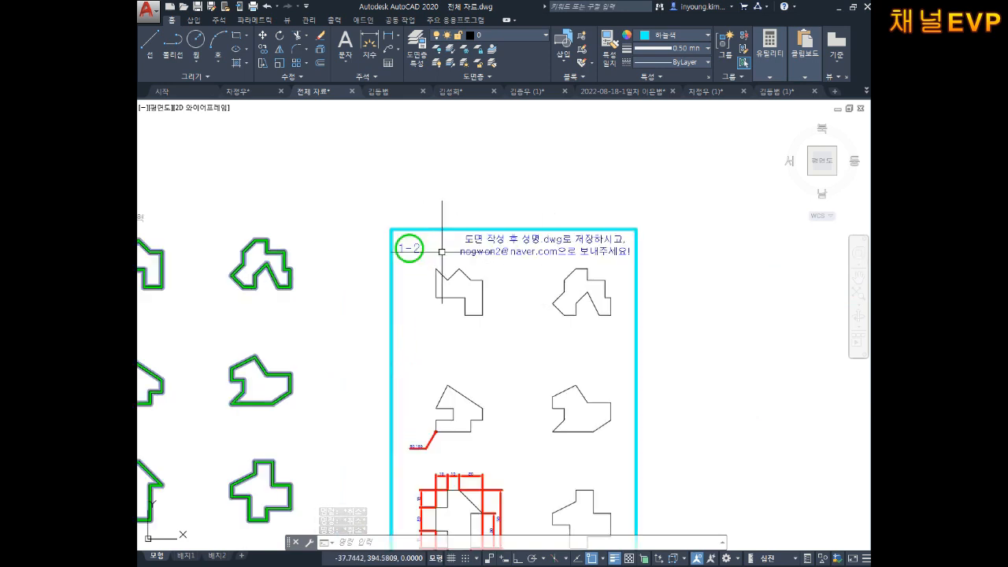
double_click(499, 271)
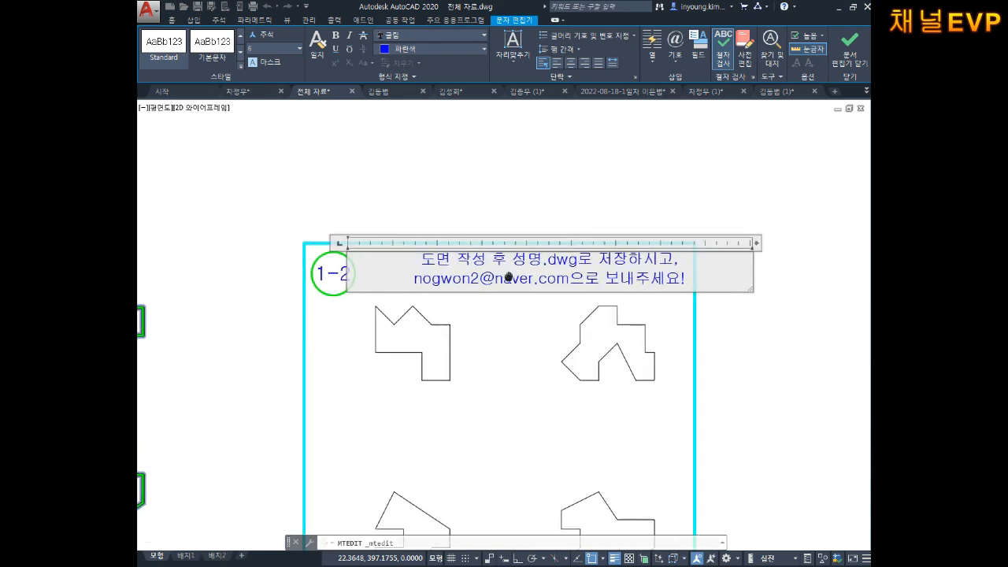
drag(660, 286, 232, 251)
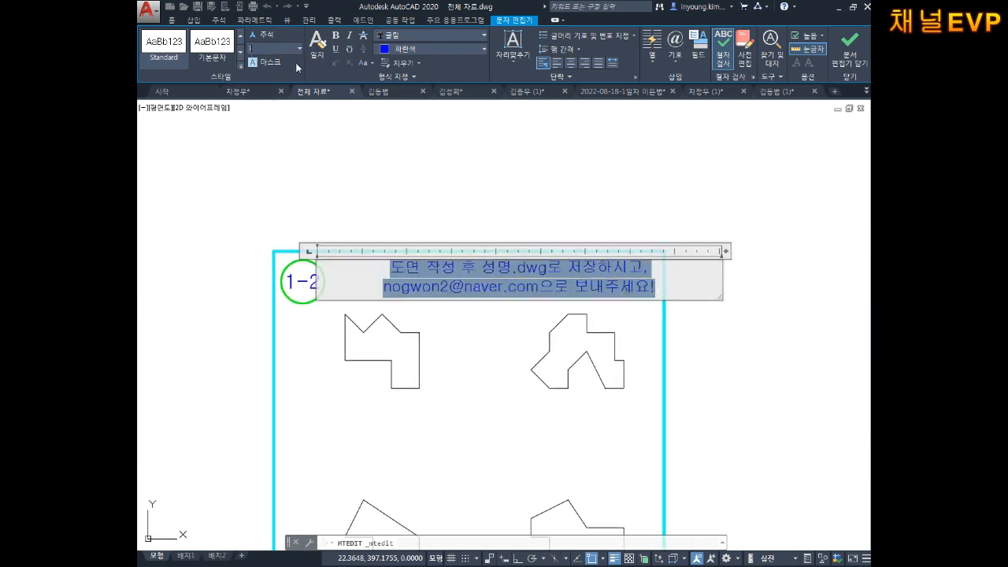
text(3)
key(Return)
click(473, 313)
key(Escape)
key(Escape)
key(Escape)
- Set the text height of the 1-2 label inside the circle to 3
scroll(484, 305, up, 2)
middle_drag(484, 304, 480, 333)
middle_drag(312, 324, 441, 336)
scroll(323, 303, up, 3)
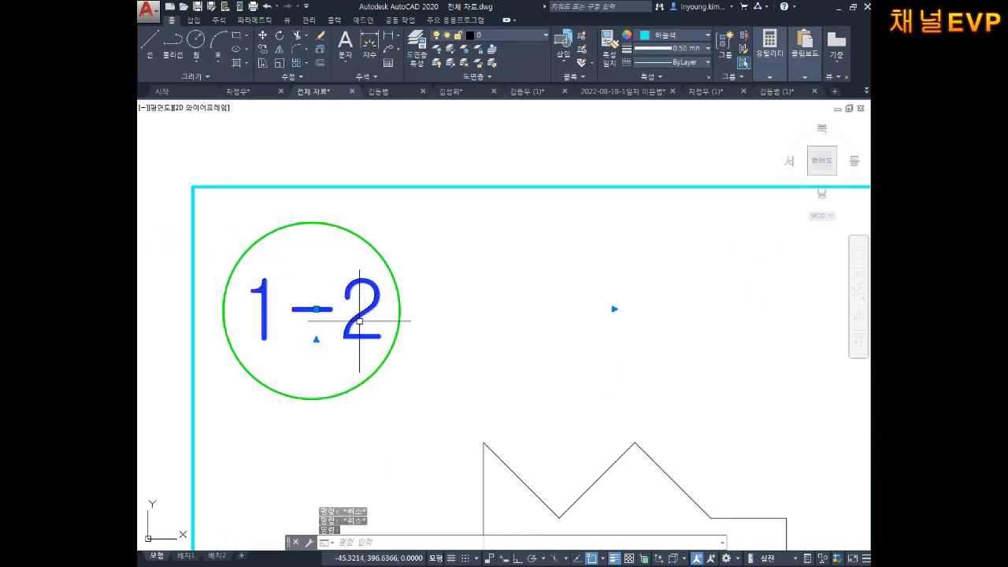
double_click(370, 312)
drag(394, 310, 175, 312)
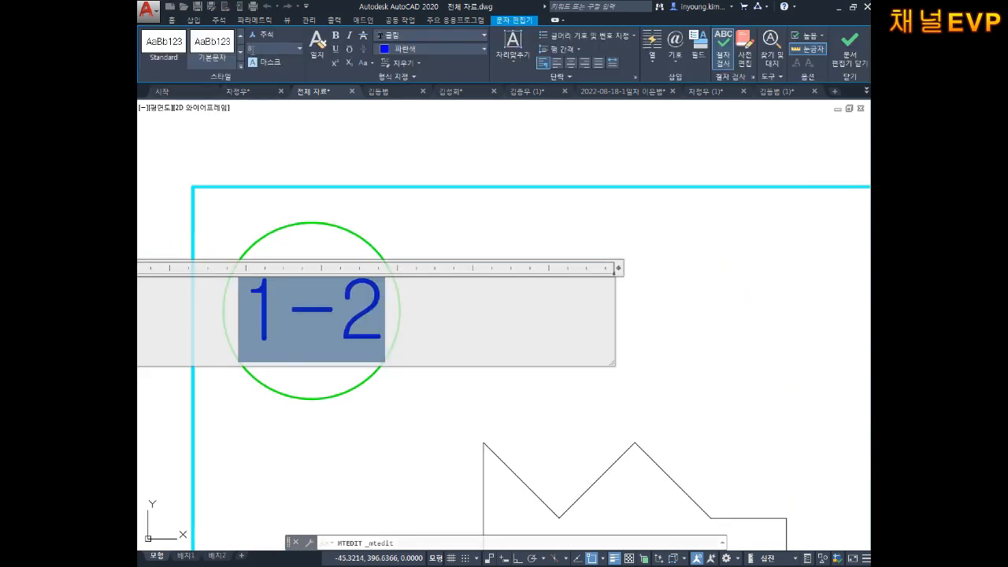
text(3)
key(Return)
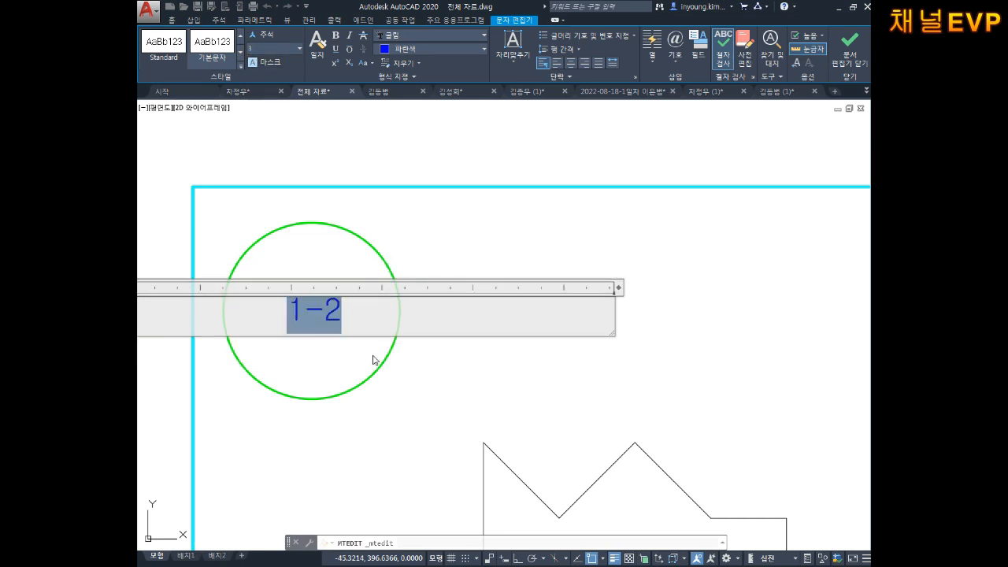
click(374, 351)
- Finish editing the 1-2 label text and open the object properties
click(365, 240)
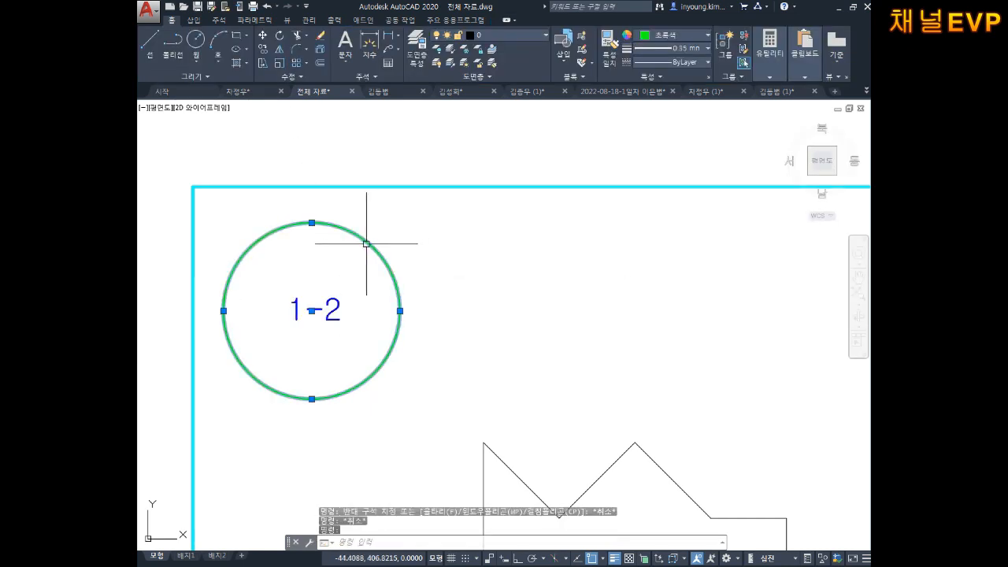
key(Escape)
mouse_move(362, 254)
middle_down()
mouse_move(504, 259)
mouse_move(551, 213)
middle_up()
click(558, 174)
key(Escape)
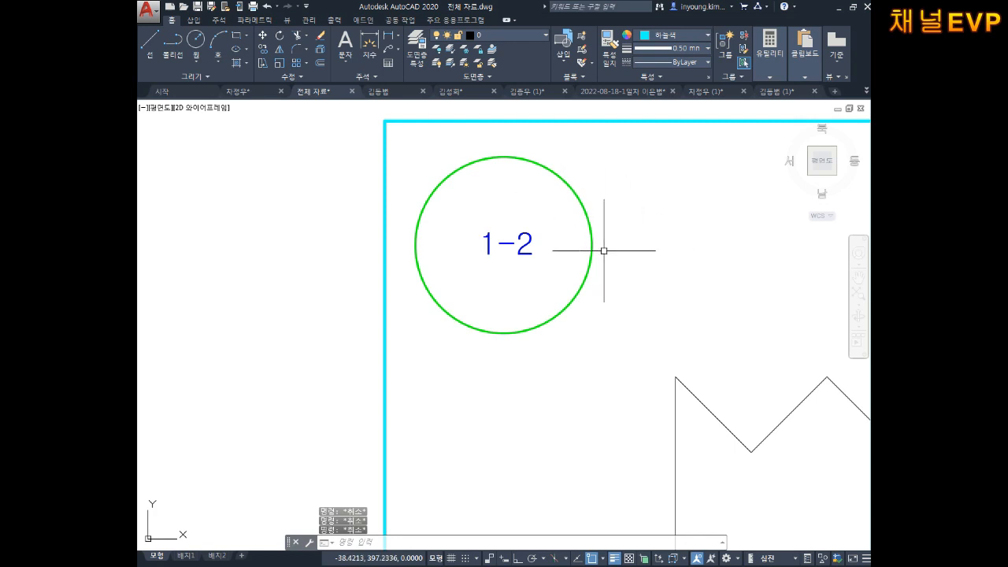
key(ctrl+1)
scroll(603, 250, down, 2)
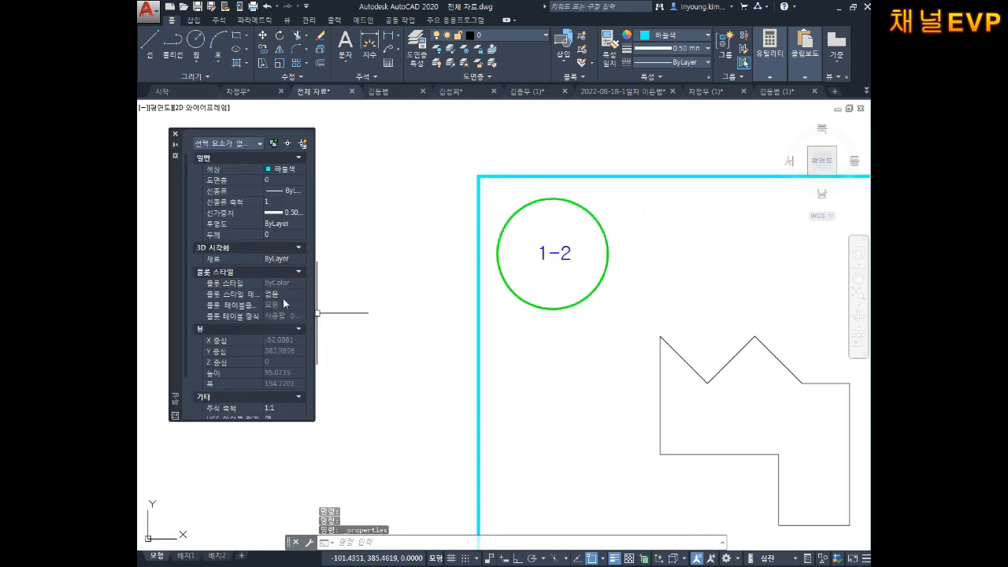
key(Escape)
key(Escape)
middle_drag(604, 307, 612, 324)
click(602, 231)
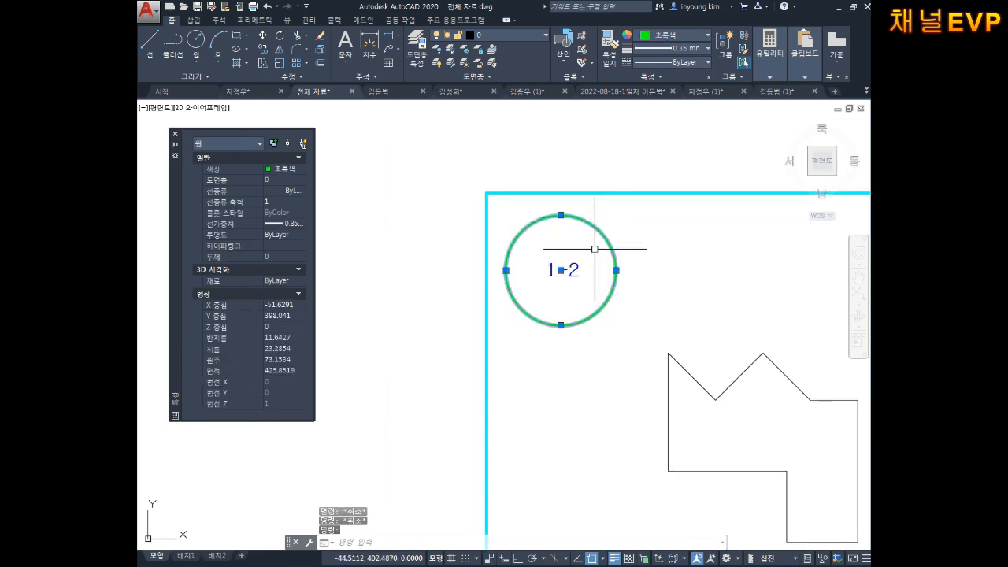
click(278, 338)
click(278, 352)
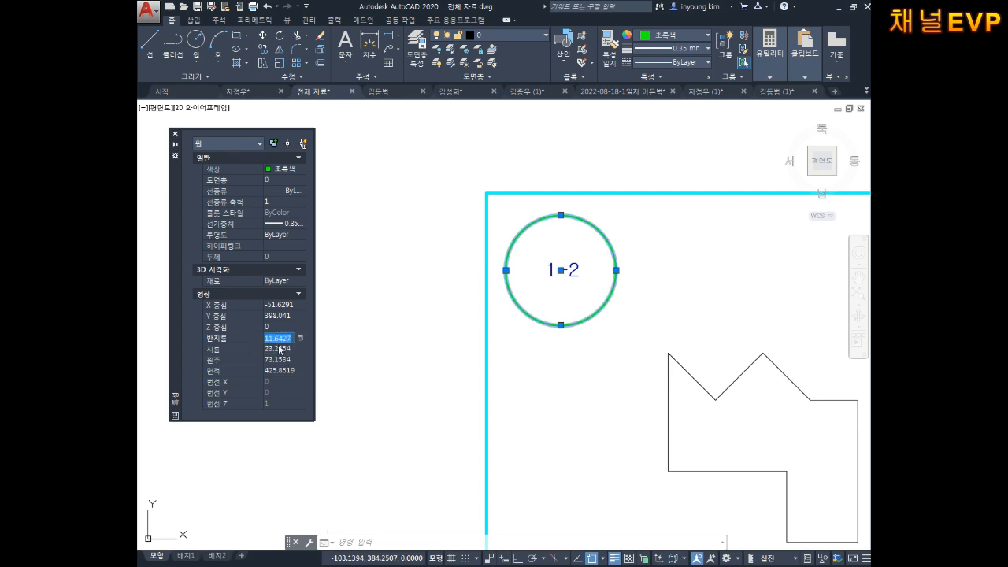
key(ctrl+shift+c)
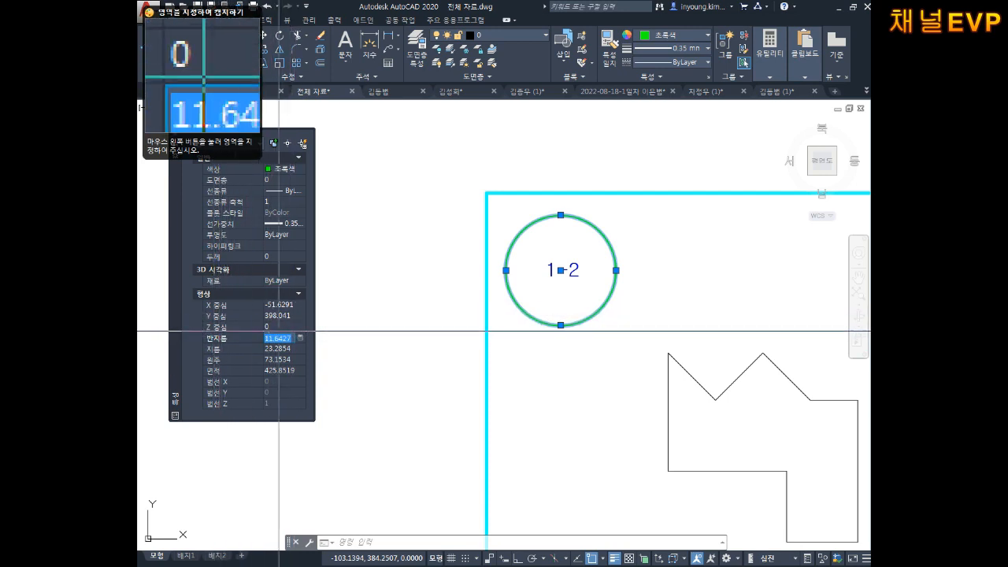
key(Escape)
key(Escape)
key(Escape)
key(Escape)
middle_drag(608, 255, 564, 278)
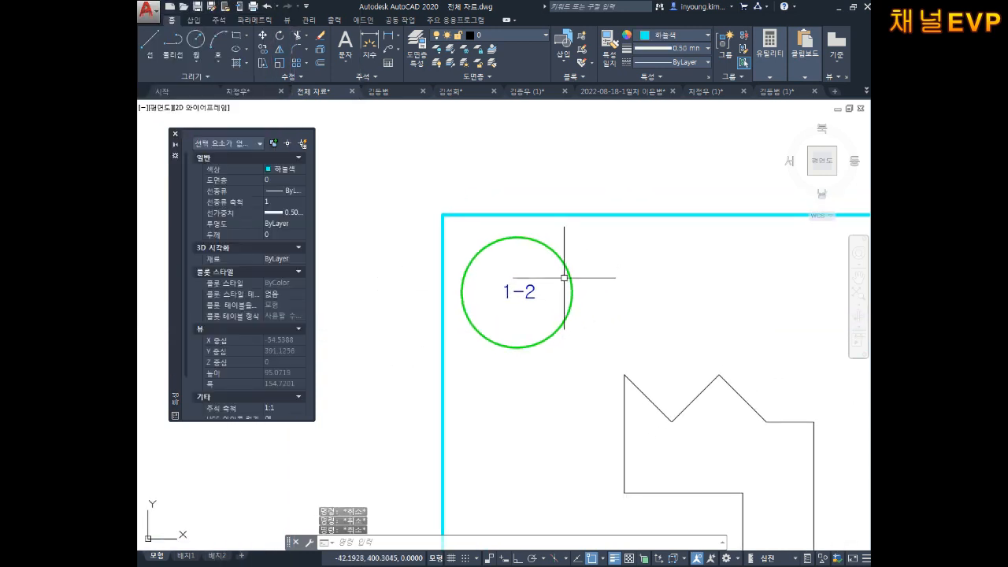
- Set the diameter of the circle around the 1-2 label to 10
click(570, 263)
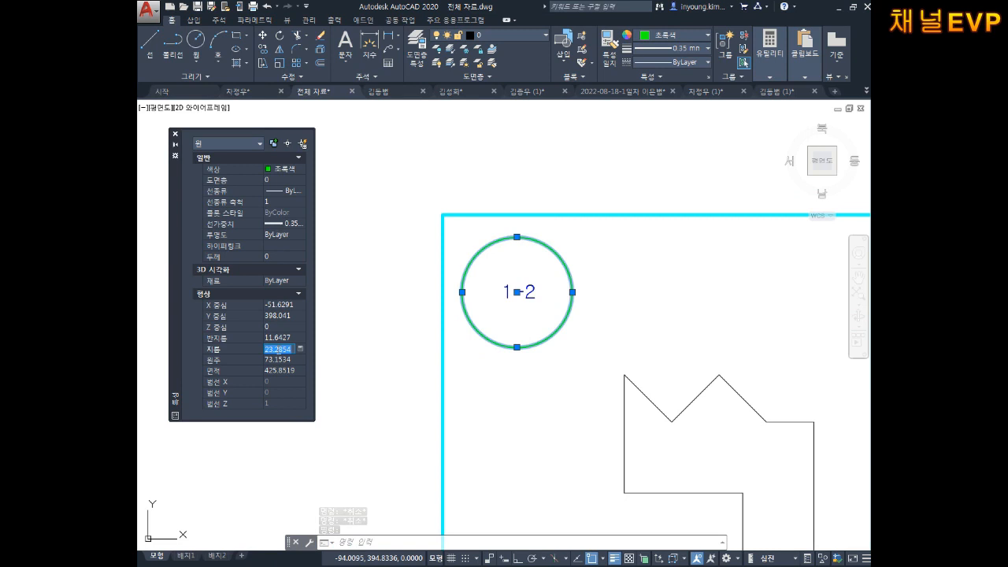
key(Tab)
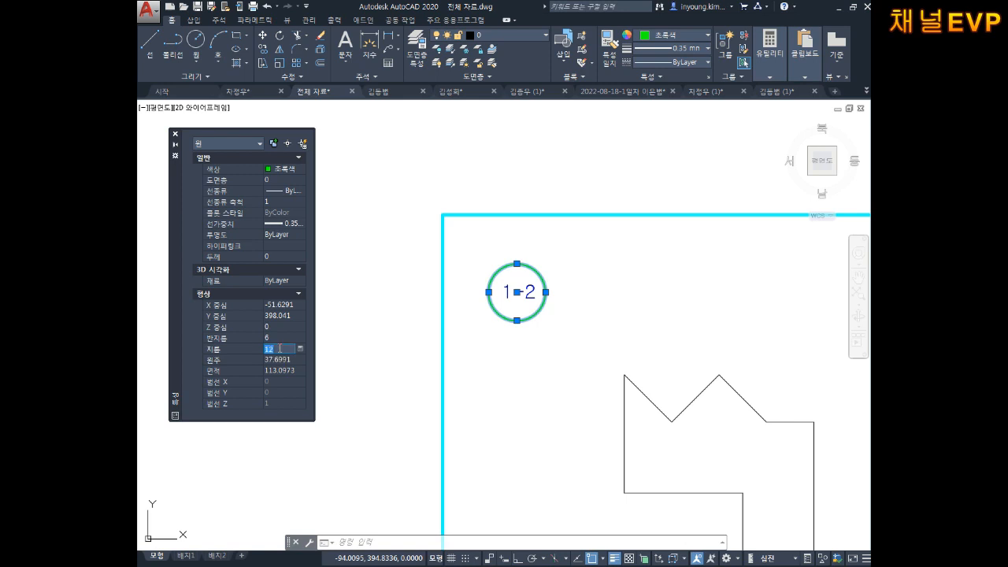
key(Return)
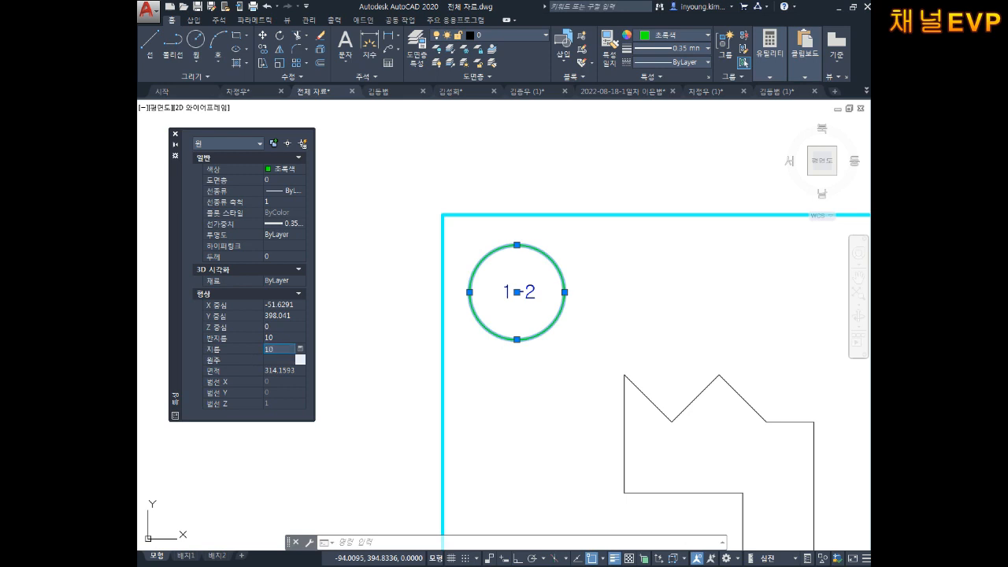
text(10)
key(Return)
click(534, 390)
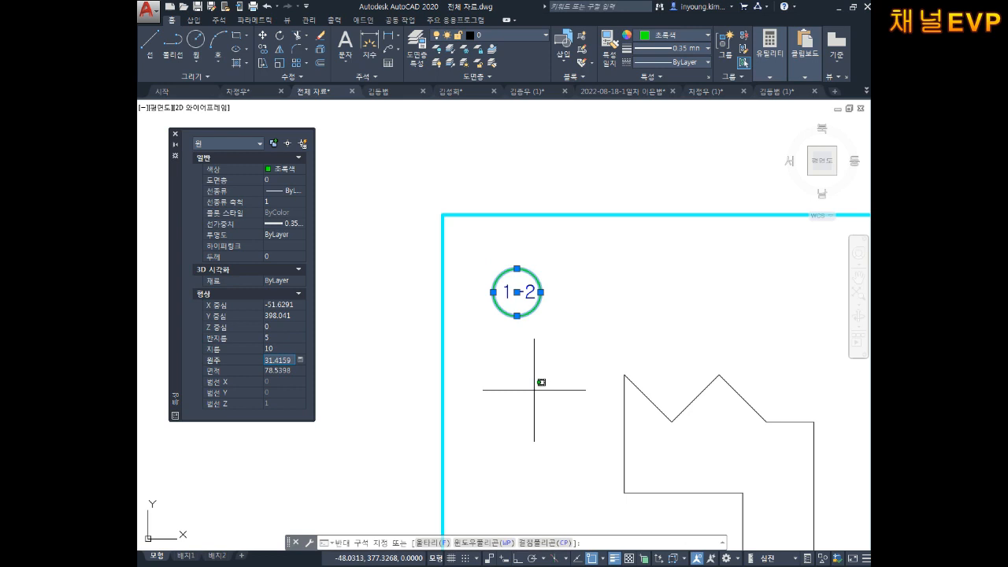
key(Escape)
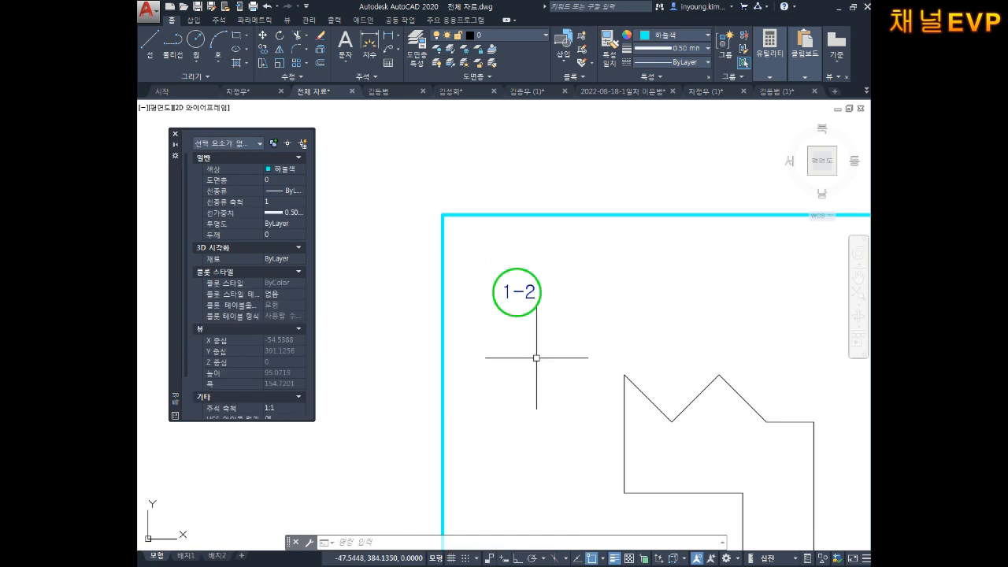
- Move the two-line submission note over to just beside the circled 1-2 label
scroll(575, 356, down, 2)
key(Escape)
key(Escape)
key(Escape)
mouse_move(594, 331)
middle_down()
mouse_move(540, 341)
mouse_move(528, 333)
mouse_move(556, 317)
middle_up()
scroll(543, 325, up, 2)
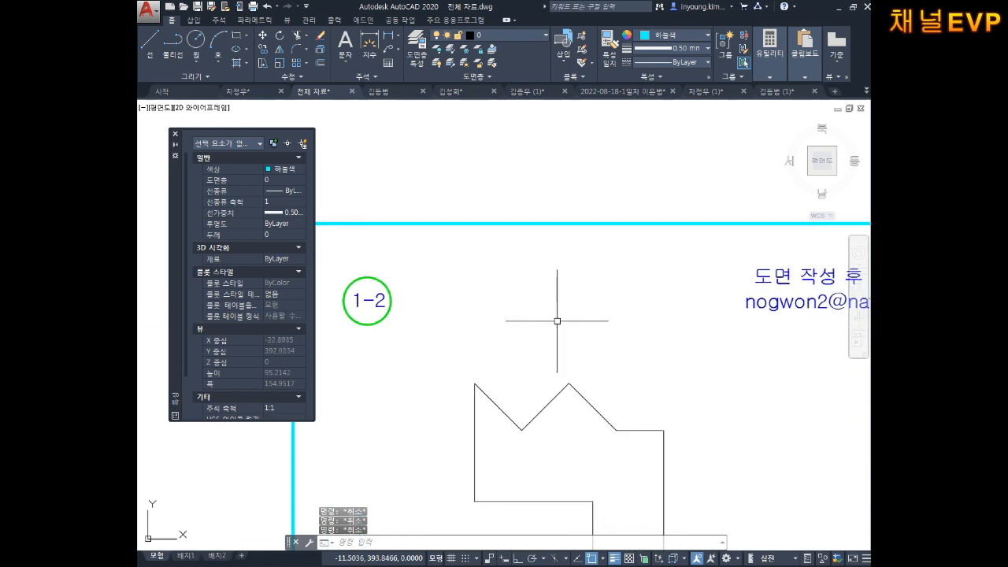
text(m)
key(Return)
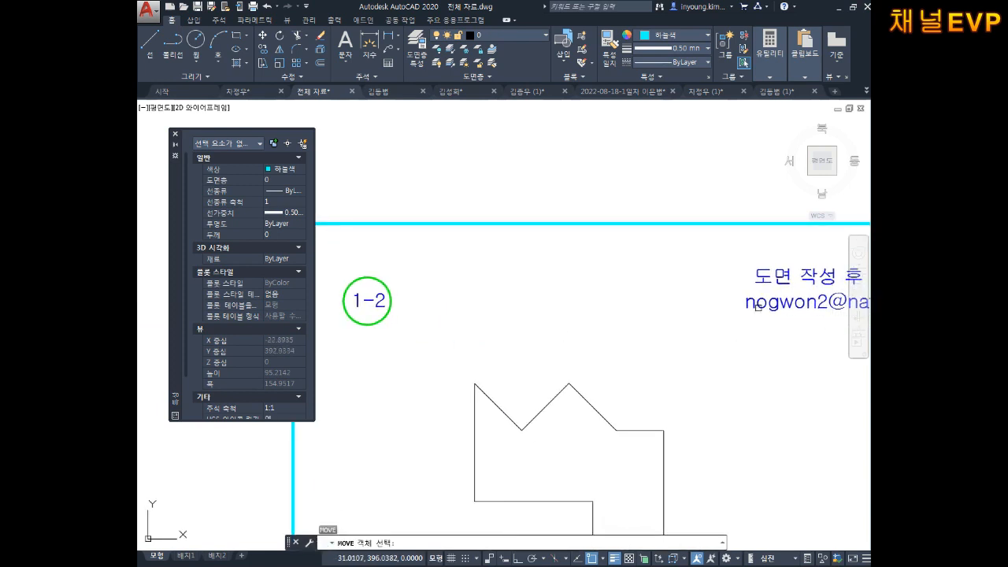
click(756, 306)
key(Return)
click(744, 304)
click(436, 316)
key(Escape)
key(Escape)
key(Escape)
- Move the circled 1-2 label and the submission note together slightly up and to the right, closer to the frame's upper edge
text(m)
key(Return)
click(537, 254)
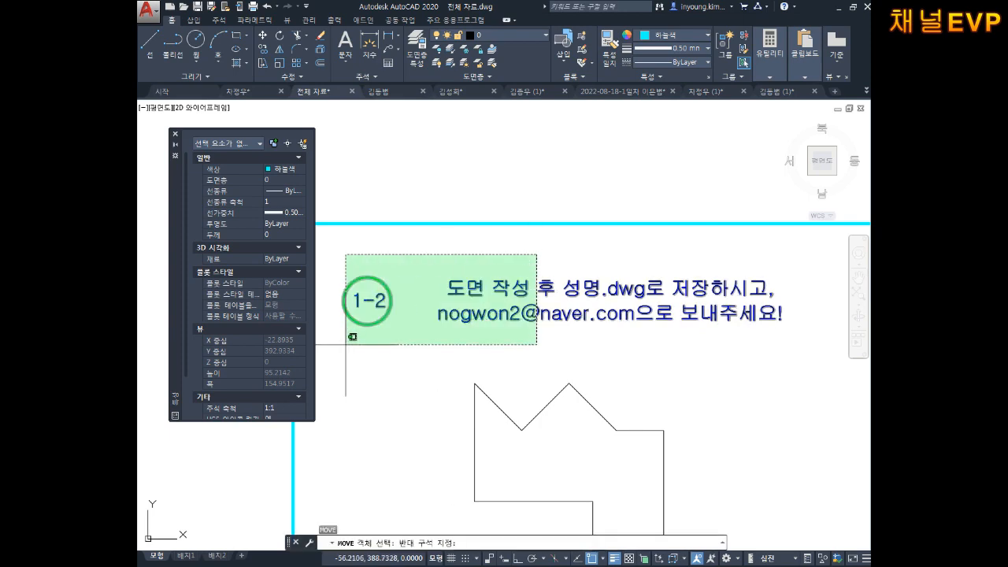
click(352, 336)
key(Return)
click(427, 278)
click(461, 258)
key(Escape)
- Save the drawing
scroll(477, 287, down, 8)
key(Escape)
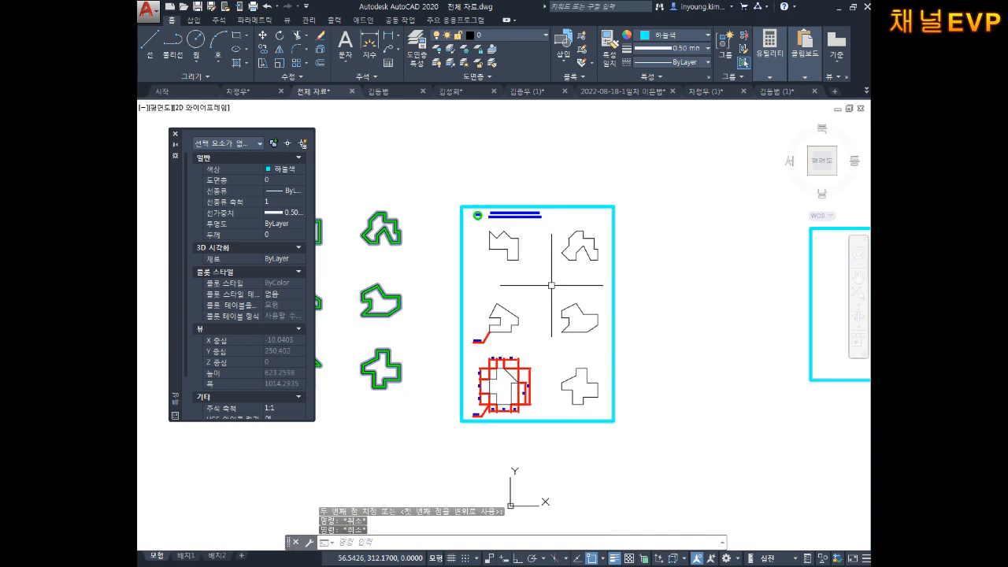
middle_drag(552, 280, 553, 288)
key(ctrl+s)
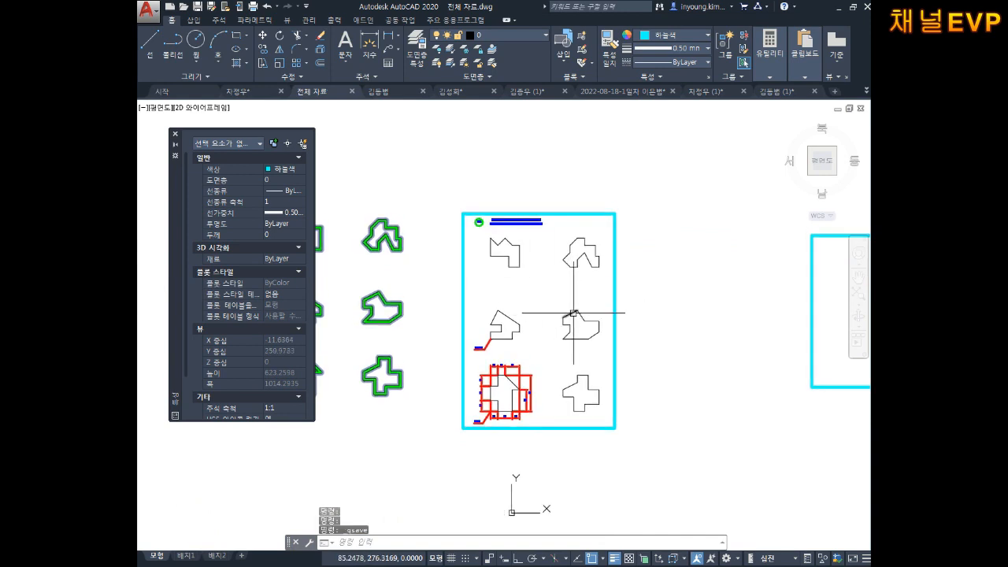
- Stretch the portrait frame's upper edge straight upward by 20 with ortho mode on
middle_drag(608, 278, 577, 320)
scroll(500, 272, up, 6)
middle_drag(499, 271, 539, 282)
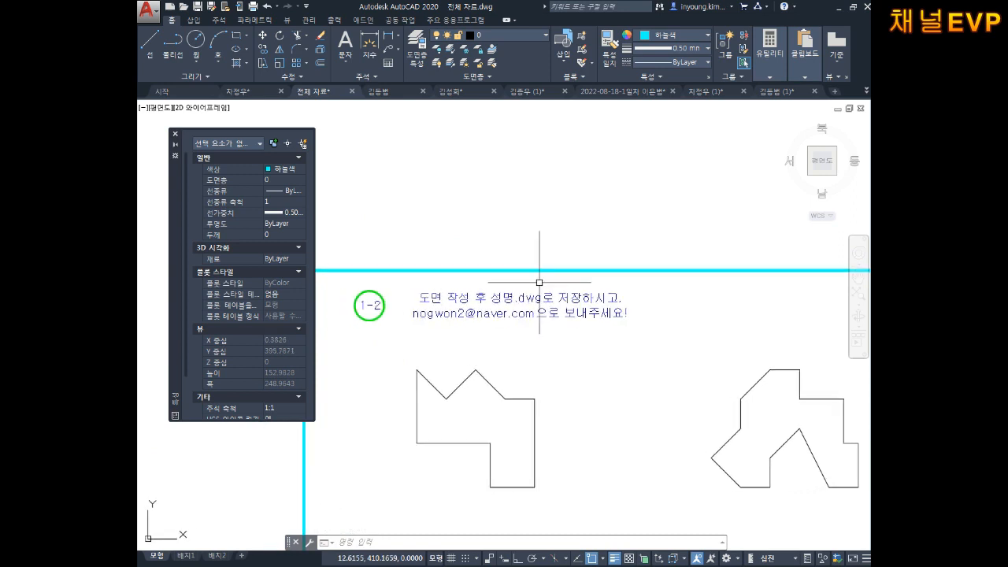
scroll(540, 282, down, 6)
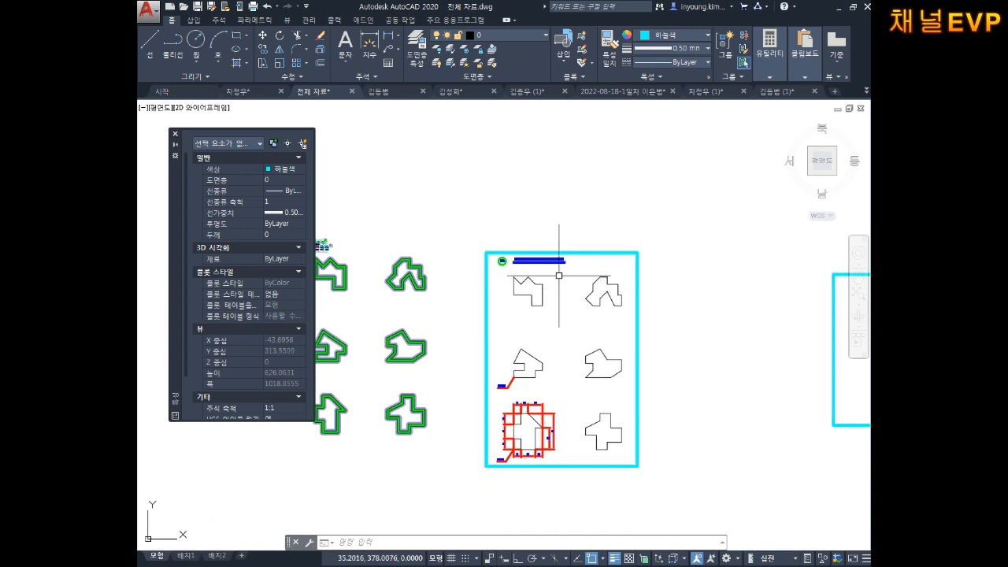
scroll(566, 265, up, 4)
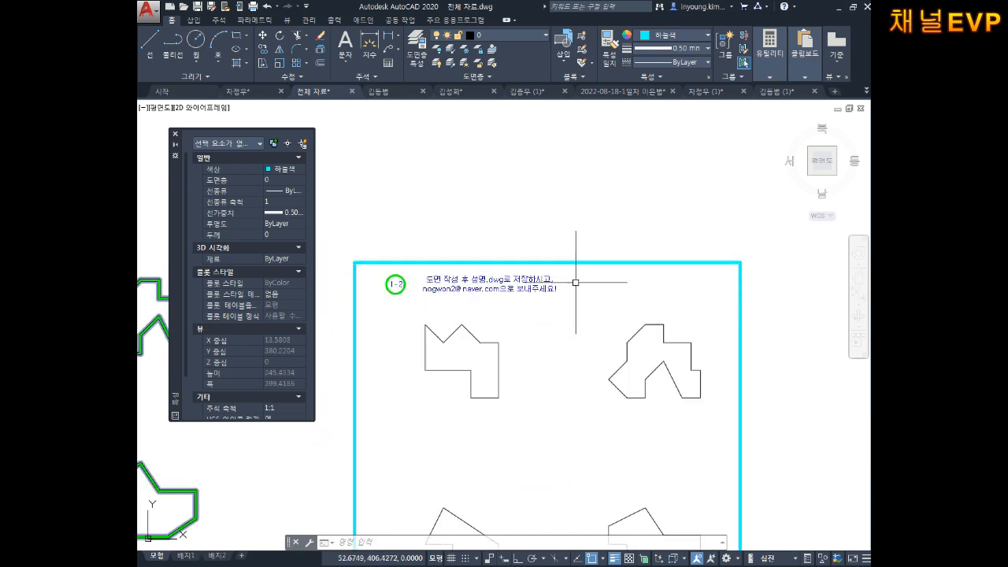
click(559, 282)
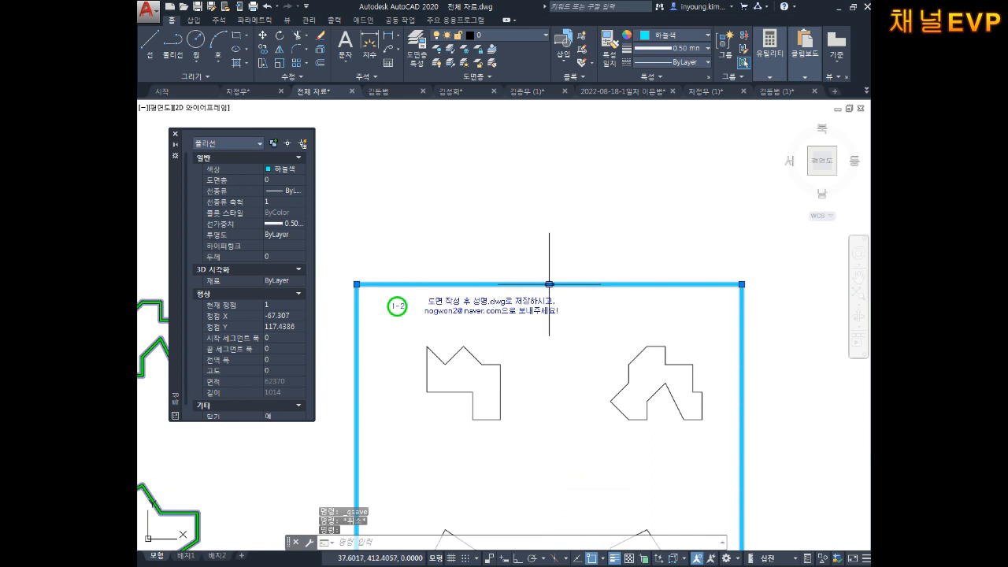
click(549, 284)
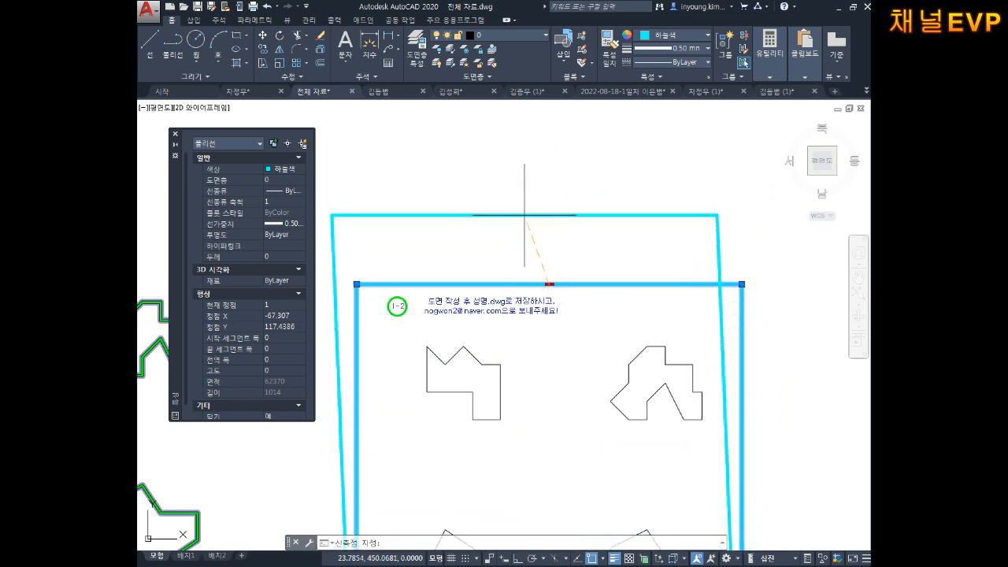
key(F8)
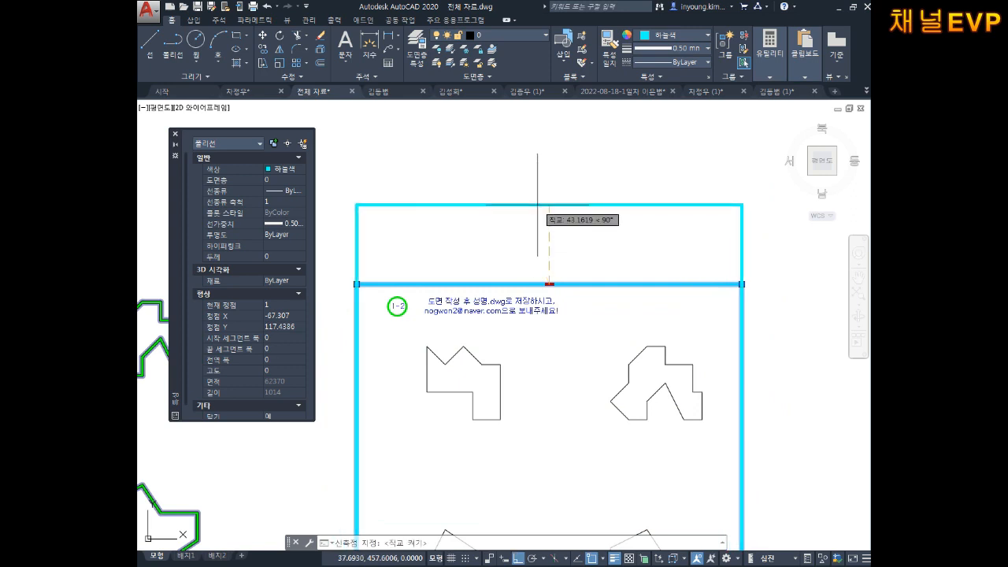
text(20)
key(Return)
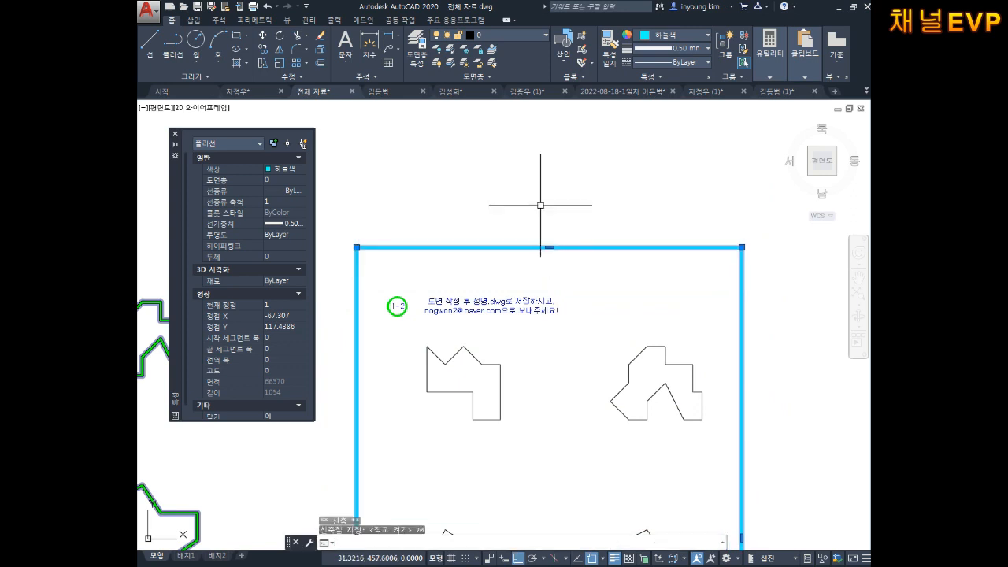
- Stretch the portrait frame's right edge outward by 20 and deselect the frame
scroll(566, 246, down, 2)
middle_drag(609, 321, 594, 277)
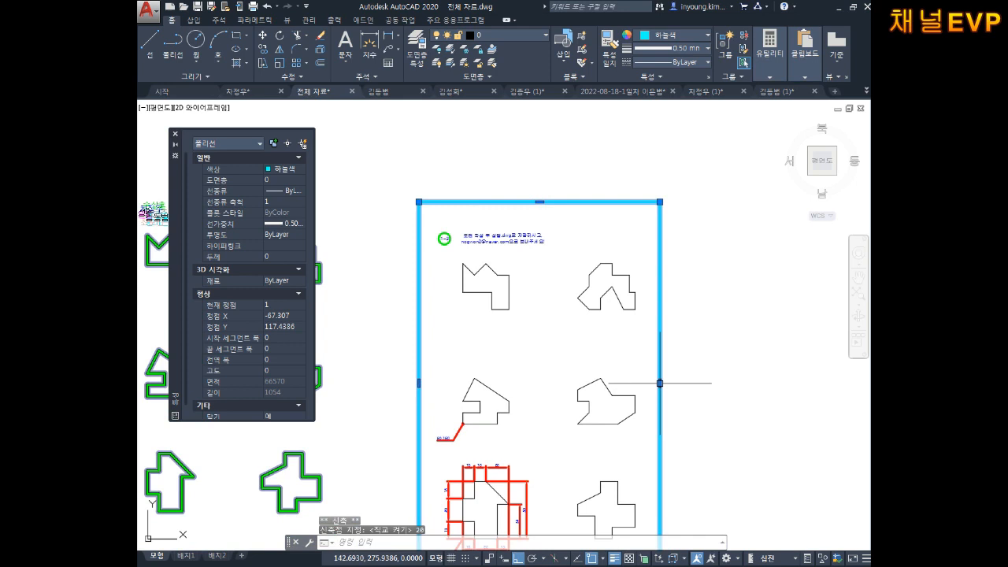
click(660, 383)
text(20)
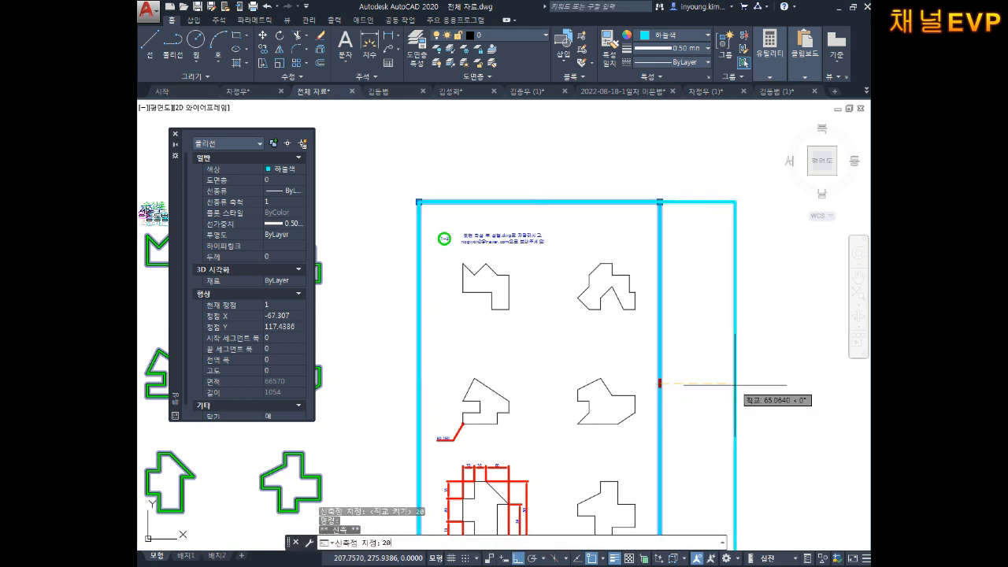
key(Return)
key(Escape)
key(Escape)
key(Escape)
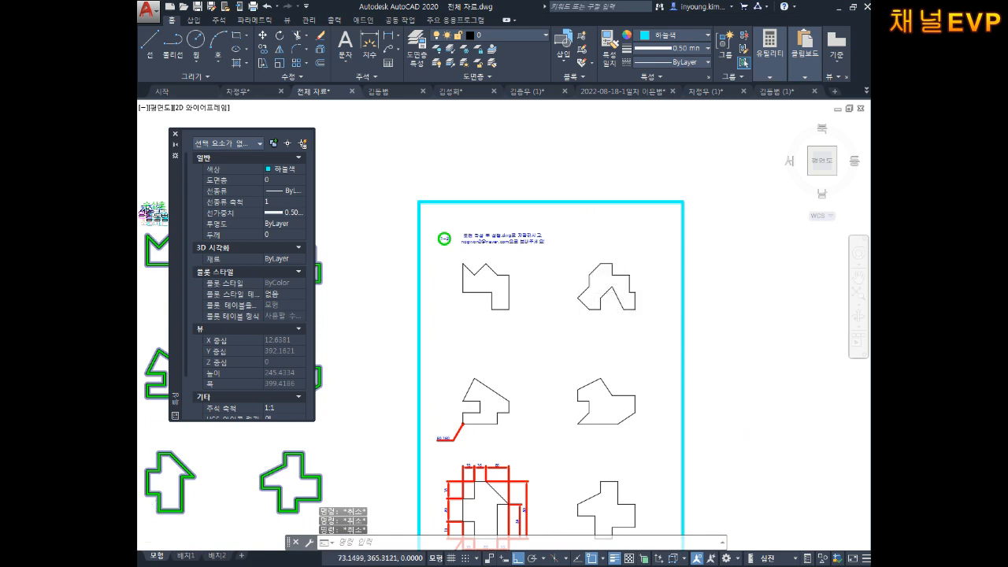
- Examine the enlarged frame's layout and the coordinate leader text at the shape in the middle row of the left column
scroll(595, 252, down, 3)
scroll(583, 281, up, 1)
scroll(583, 281, up, 3)
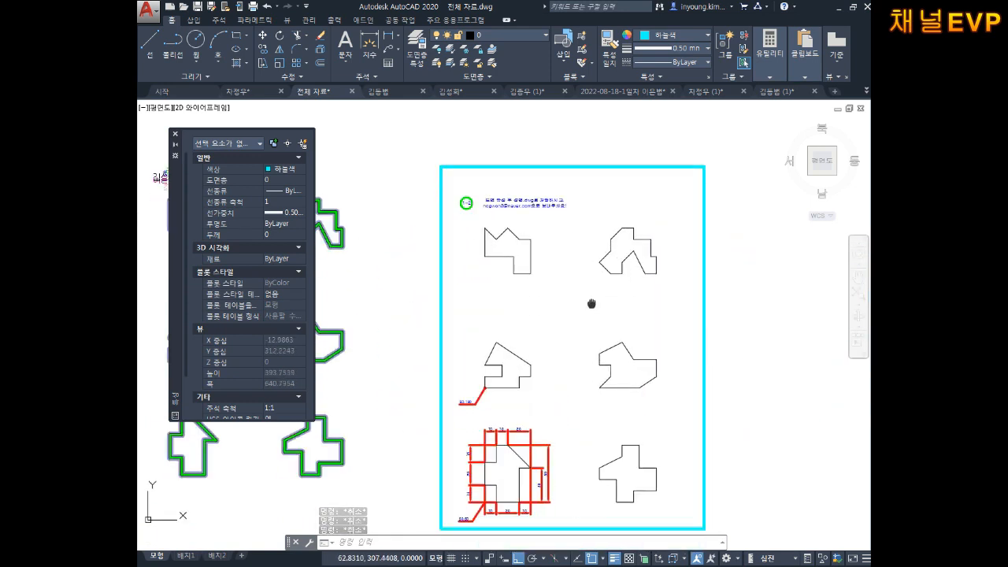
key(Escape)
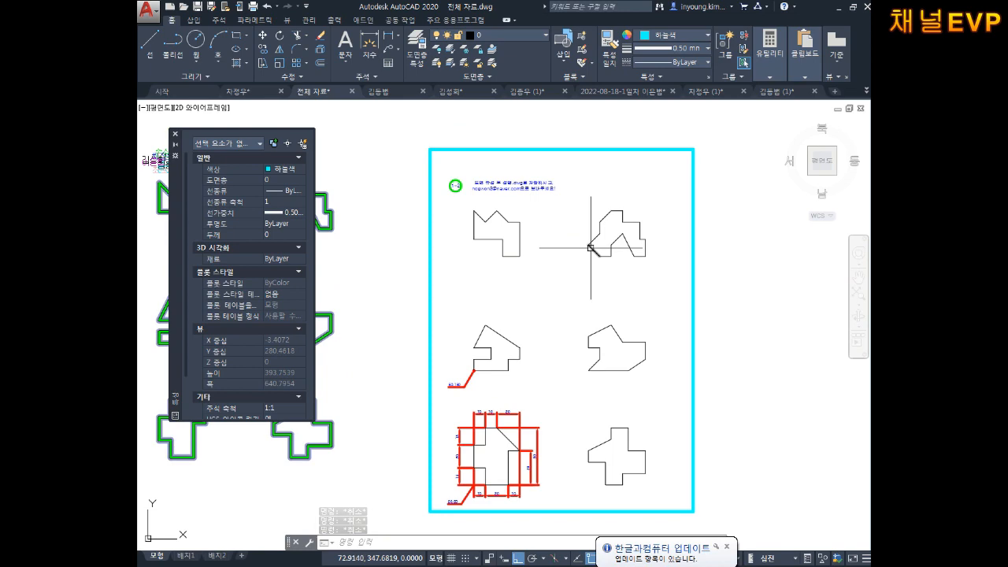
scroll(524, 366, up, 5)
scroll(416, 360, up, 2)
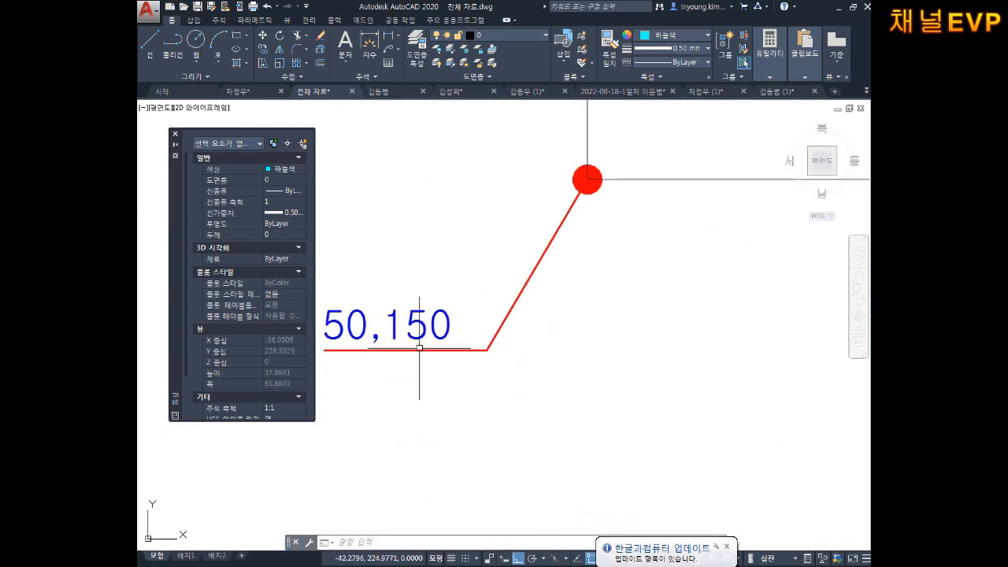
scroll(512, 315, down, 4)
scroll(524, 288, up, 2)
scroll(494, 356, down, 4)
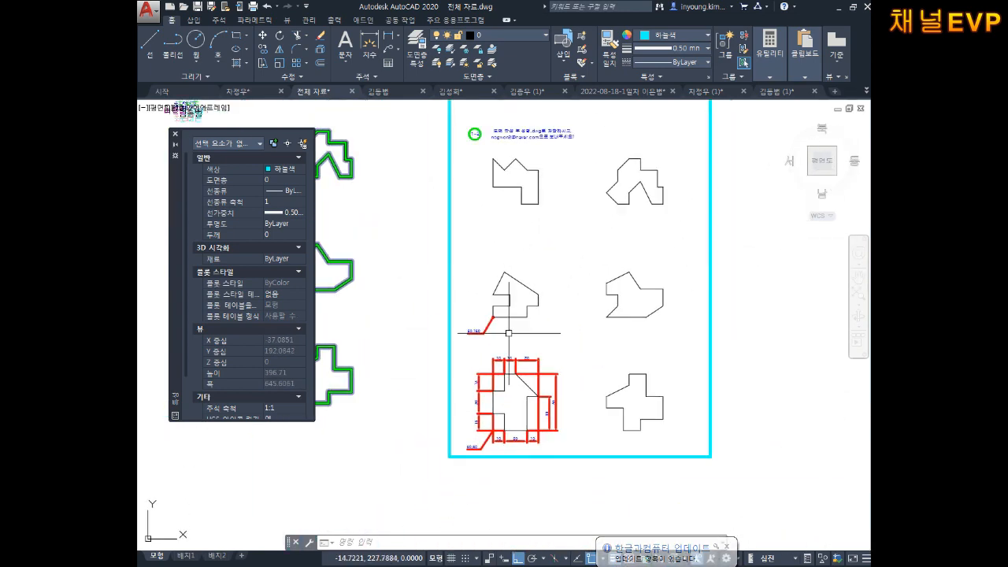
middle_drag(485, 427, 500, 397)
mouse_move(558, 301)
middle_down()
mouse_move(580, 333)
mouse_move(535, 329)
mouse_move(612, 184)
mouse_move(607, 243)
middle_up()
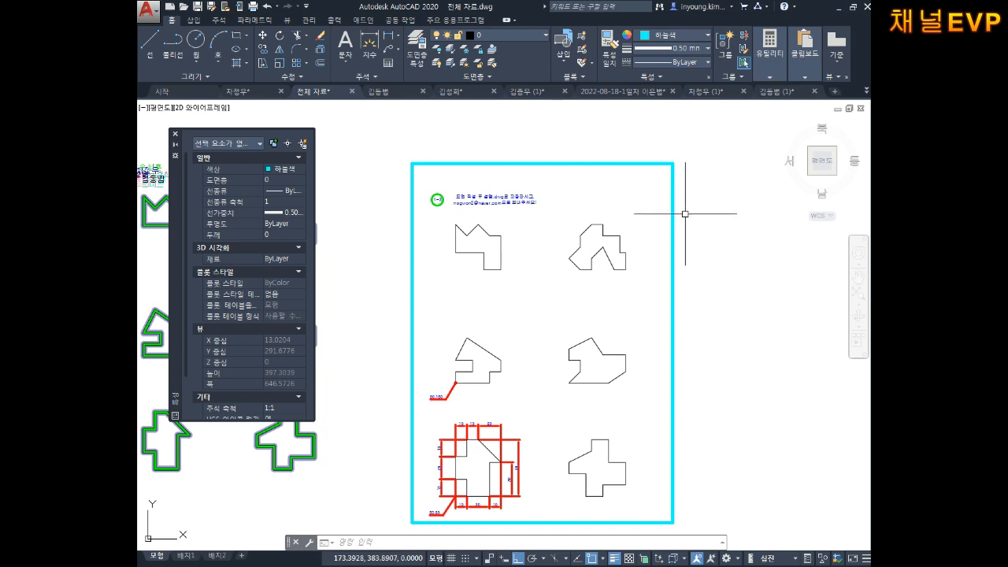
middle_drag(649, 211, 652, 238)
key(Escape)
key(Escape)
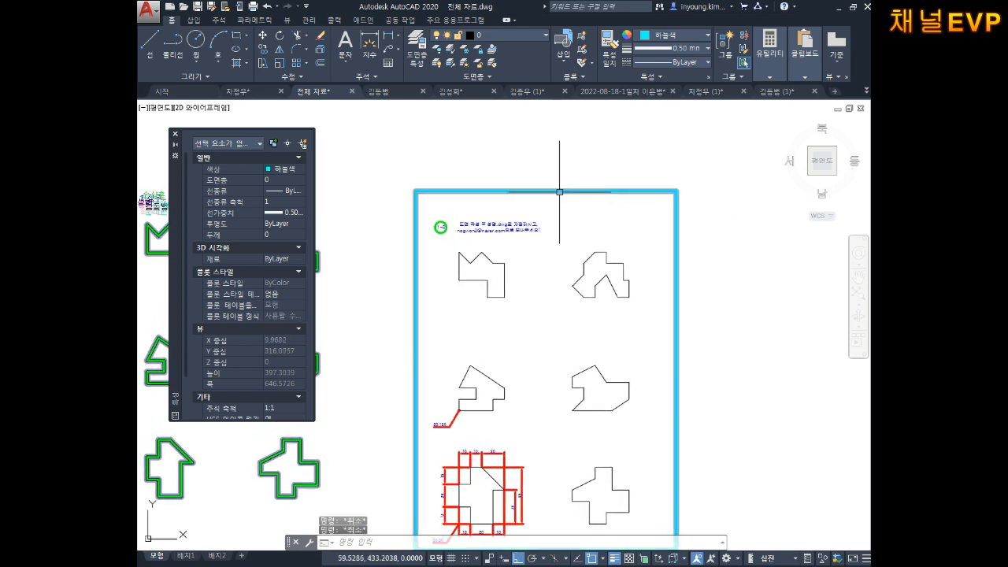
click(559, 191)
key(Escape)
mouse_move(590, 225)
middle_down()
mouse_move(598, 196)
mouse_move(594, 227)
middle_up()
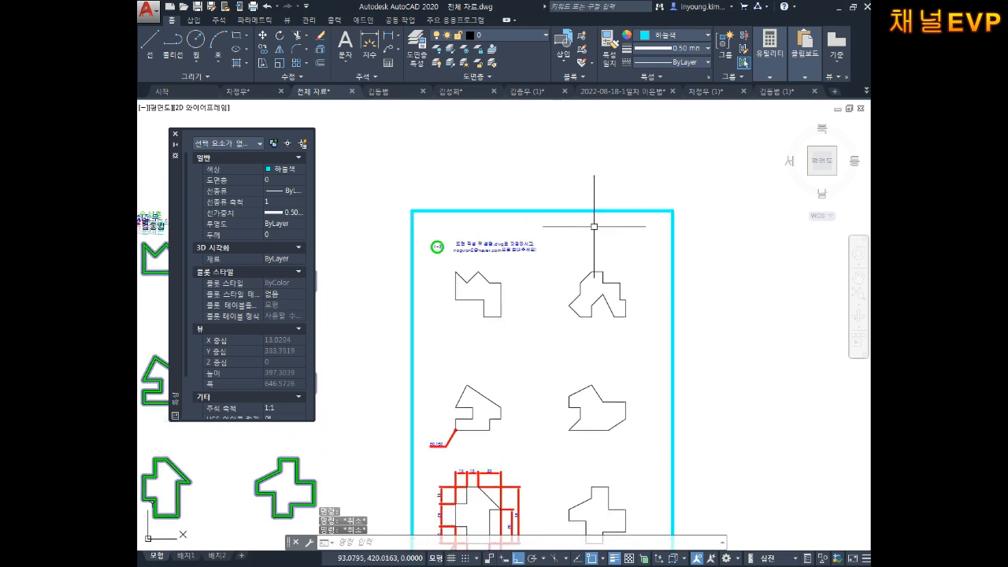
key(Escape)
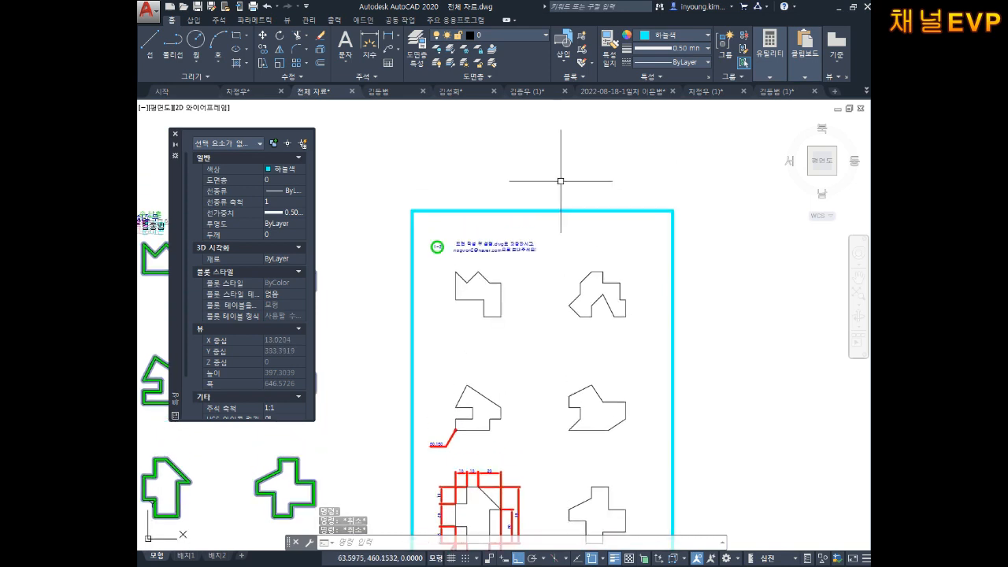
- Stretch the portrait frame's upper edge straight upward by 10 with ortho mode on
click(587, 209)
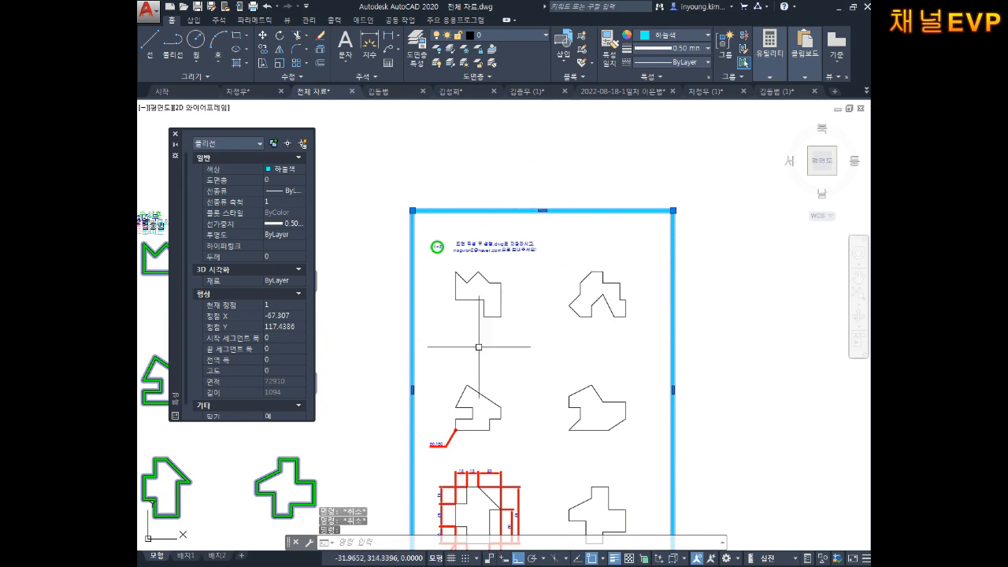
middle_drag(526, 246, 527, 292)
scroll(549, 212, up, 2)
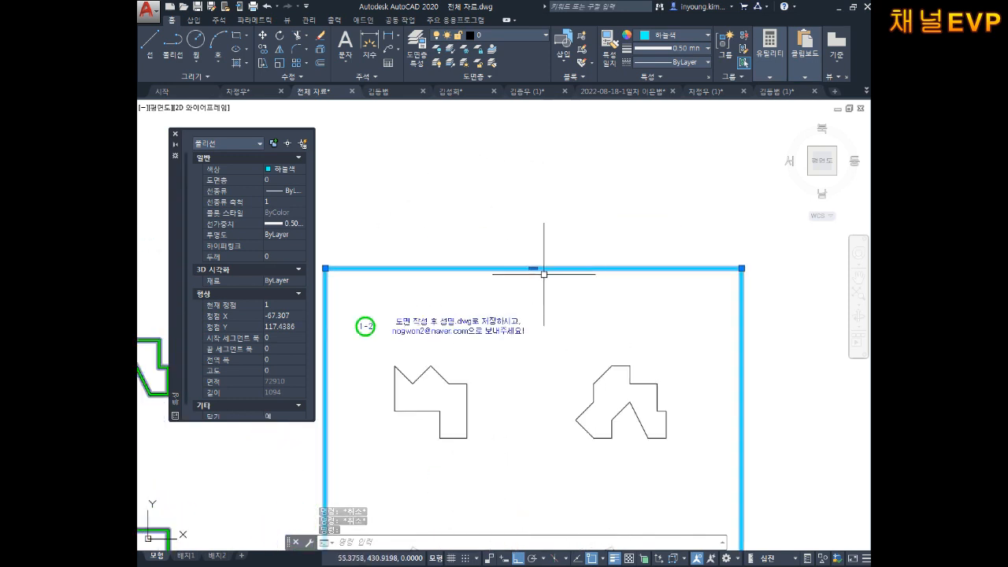
click(533, 269)
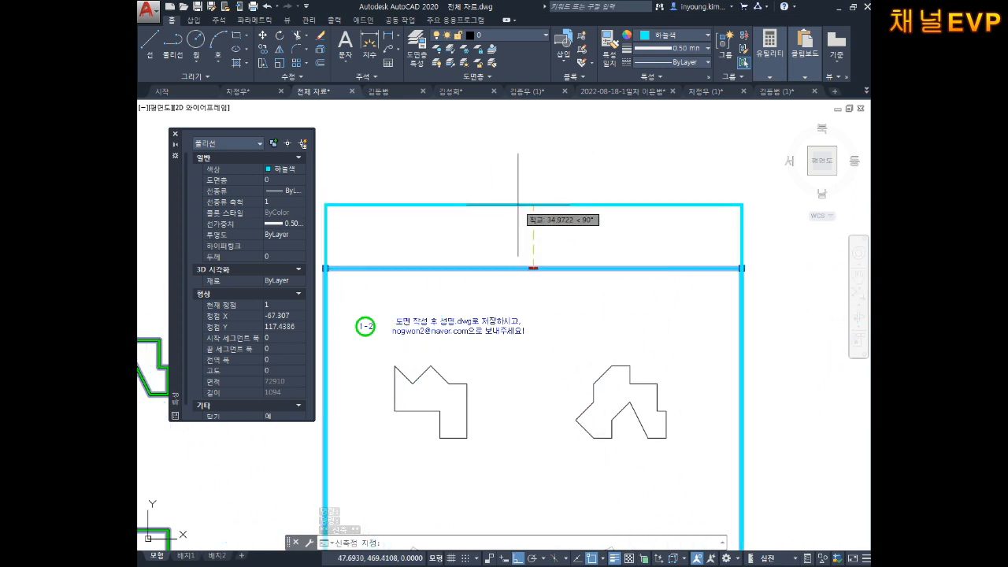
key(F8)
key(F8)
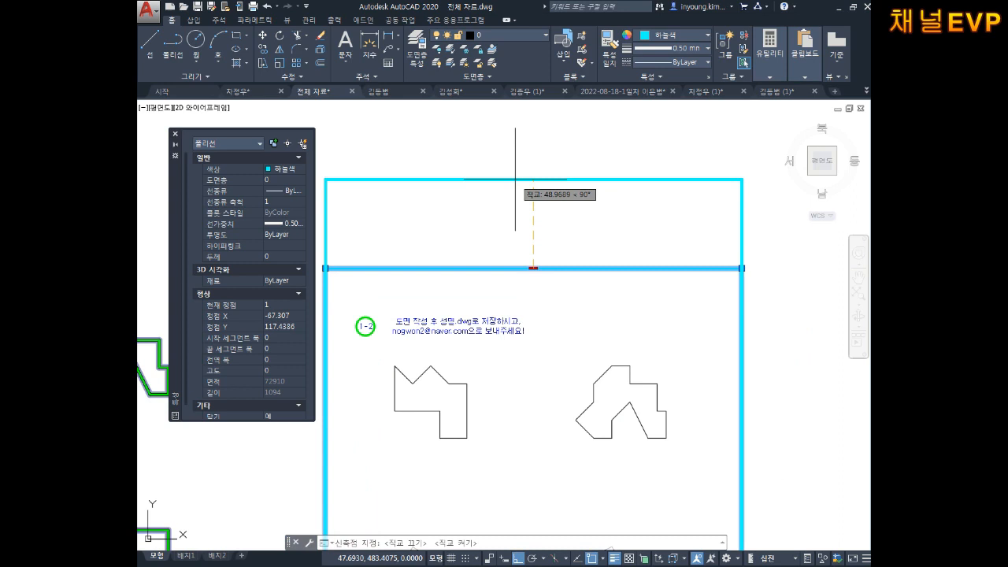
text(10)
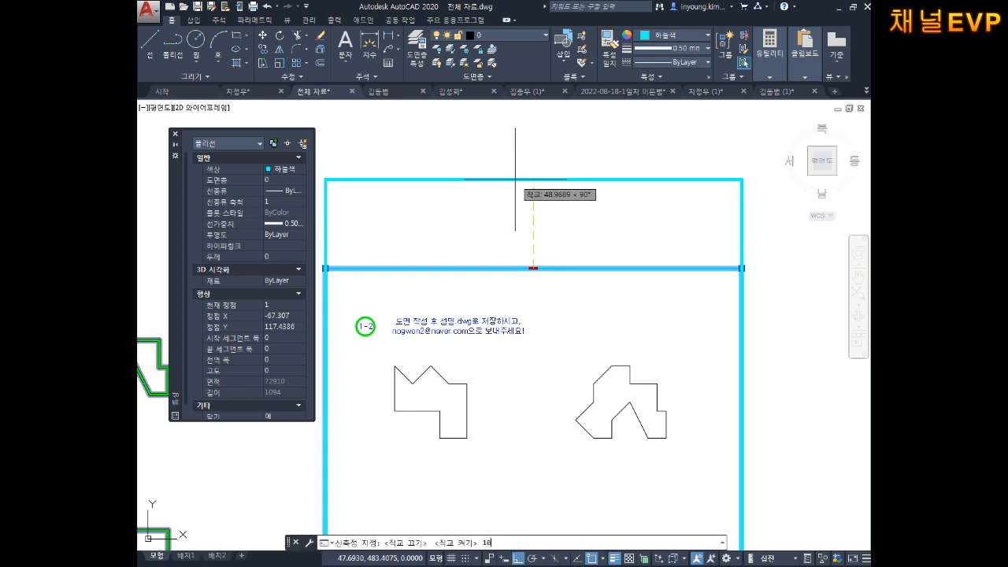
key(Return)
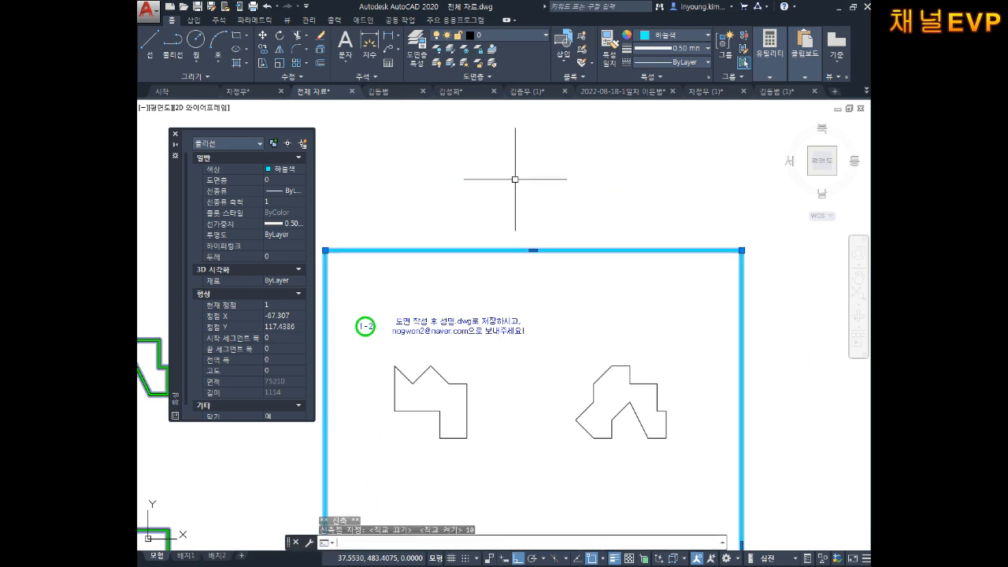
- Stretch the portrait frame's right edge outward by 10 and deselect the frame
scroll(592, 259, down, 6)
scroll(607, 310, up, 4)
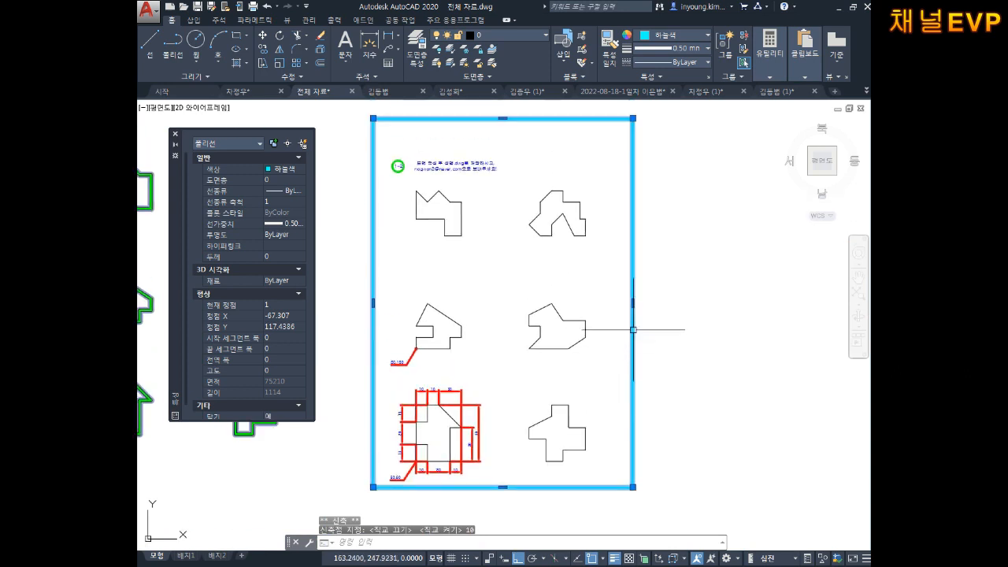
click(634, 304)
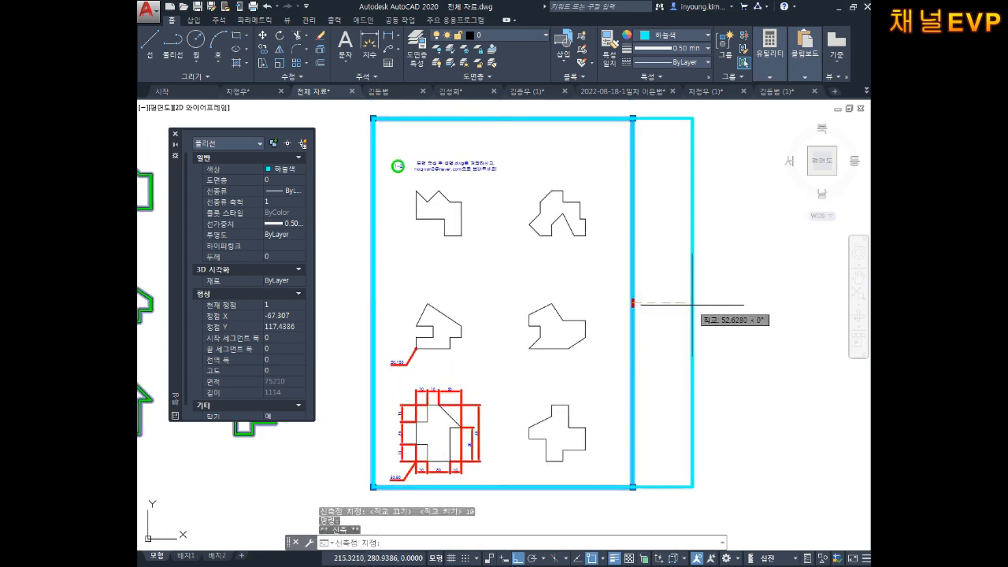
text(10)
key(Return)
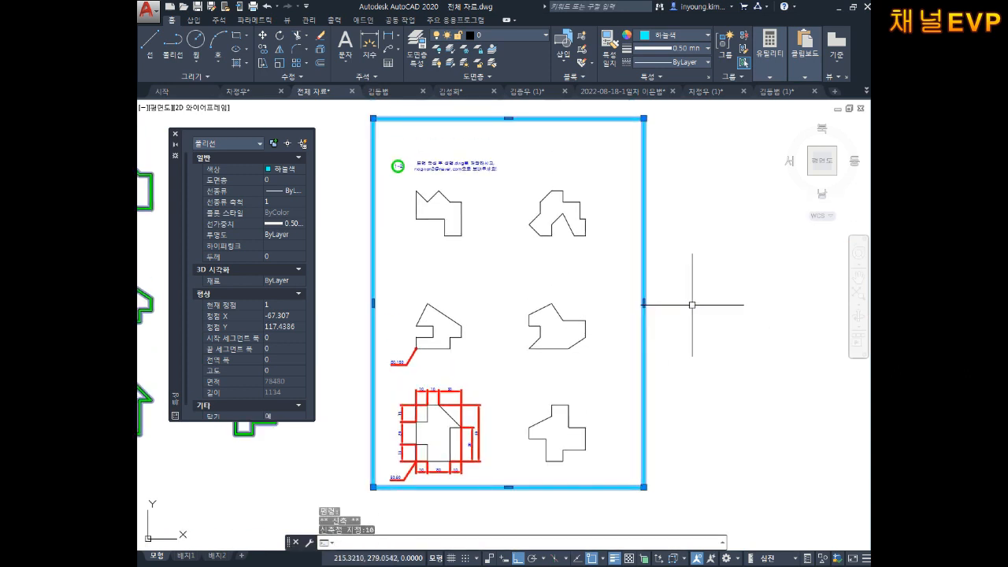
key(Escape)
key(Escape)
key(Escape)
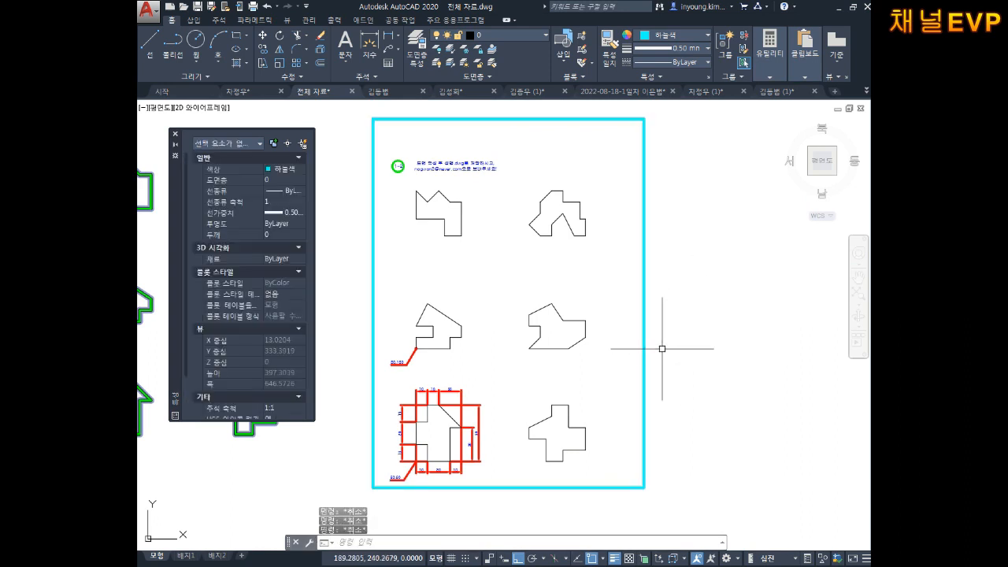
- Move the portrait frame slightly down and to the left with ortho mode off to balance the margins around the shapes
middle_drag(664, 349, 667, 342)
text(m)
key(Return)
click(676, 390)
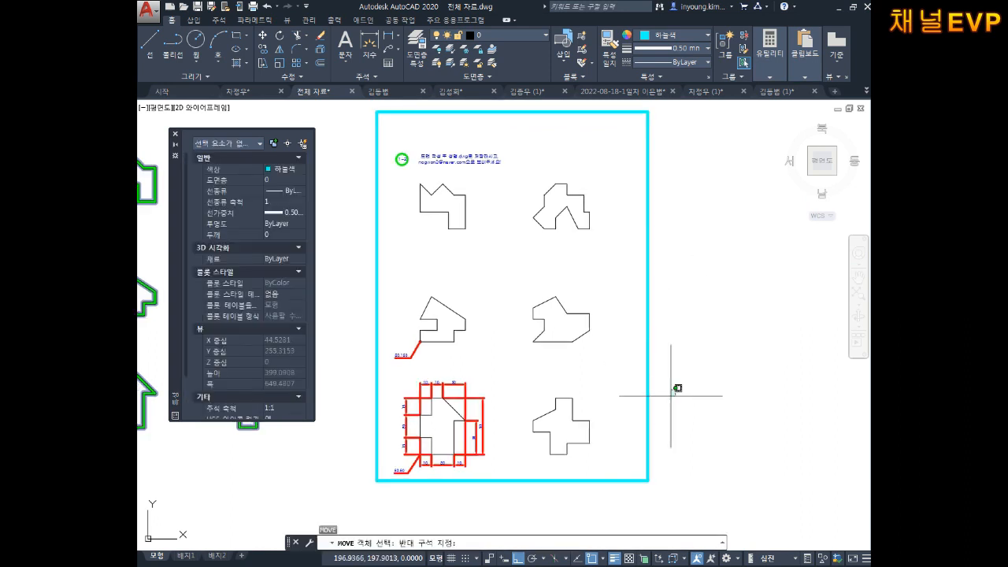
click(637, 427)
key(Return)
click(540, 386)
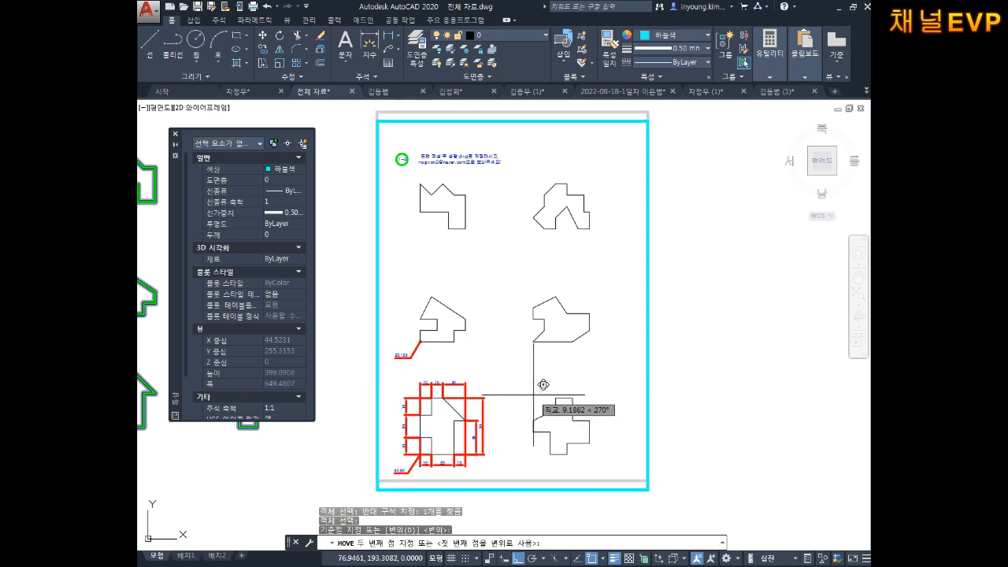
key(F8)
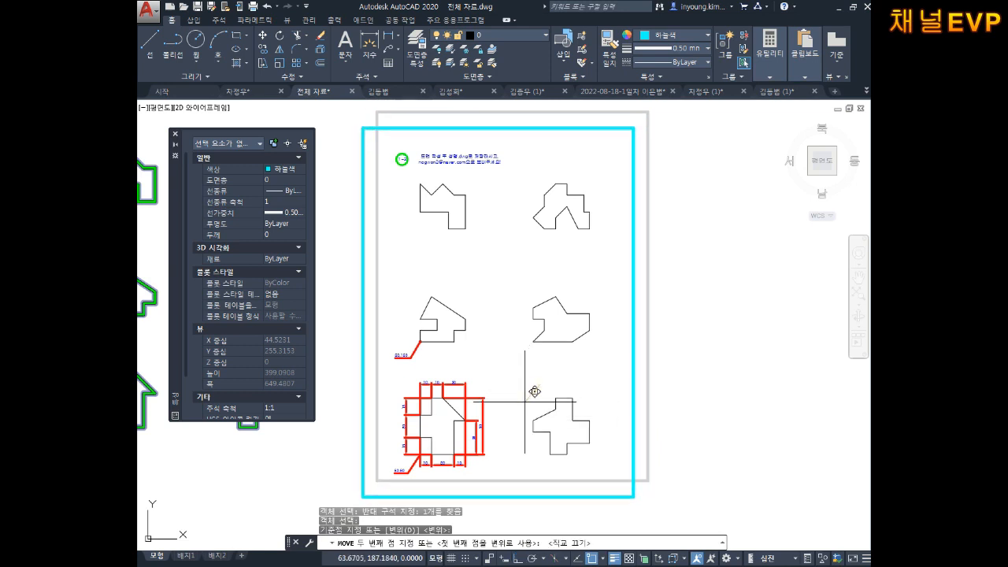
click(523, 402)
key(Escape)
key(Escape)
key(Escape)
scroll(591, 370, down, 6)
middle_drag(651, 385, 607, 349)
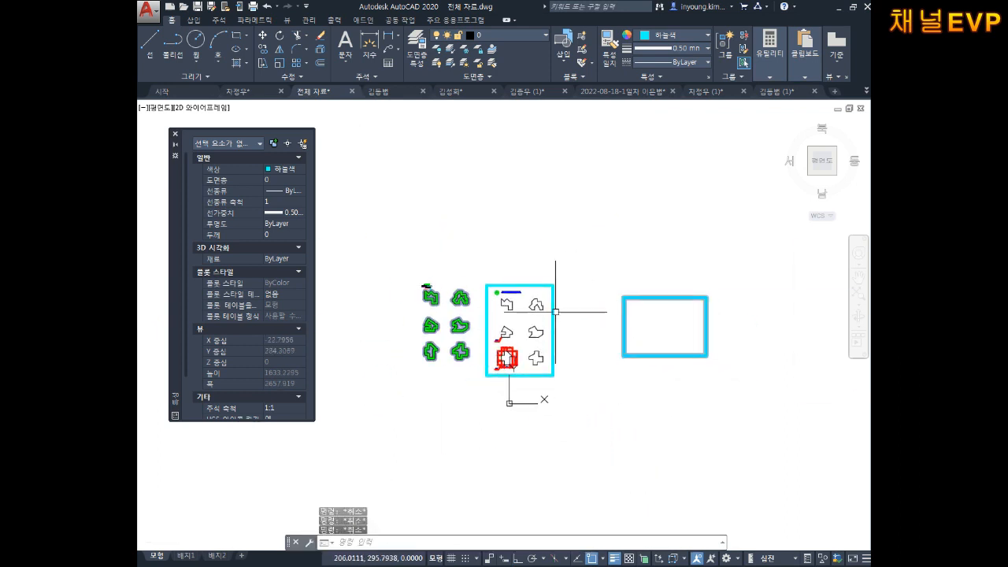
- Move the empty landscape frame left, placing it close beside the portrait frame
scroll(522, 281, up, 10)
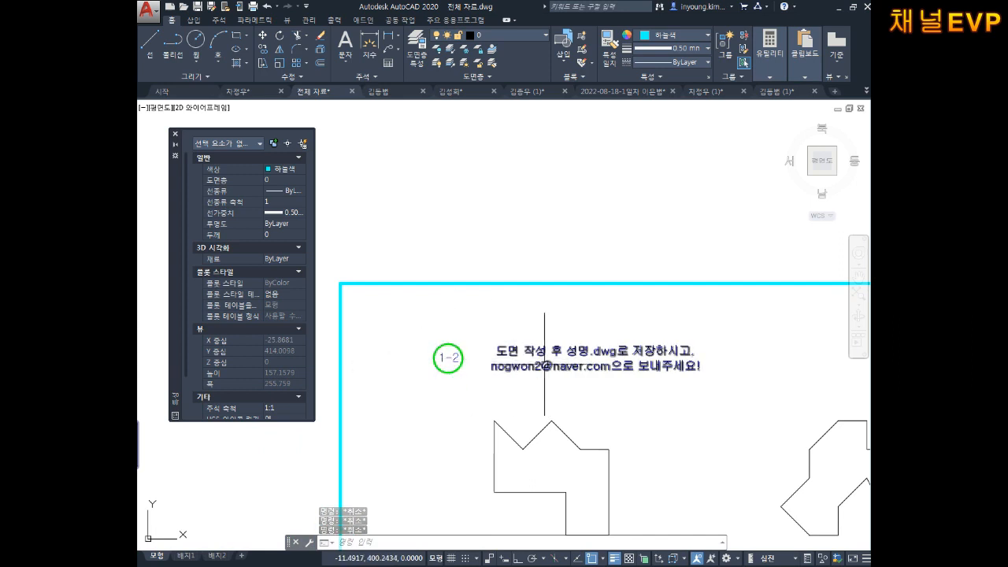
scroll(560, 358, down, 6)
middle_drag(561, 358, 429, 322)
middle_drag(661, 345, 544, 341)
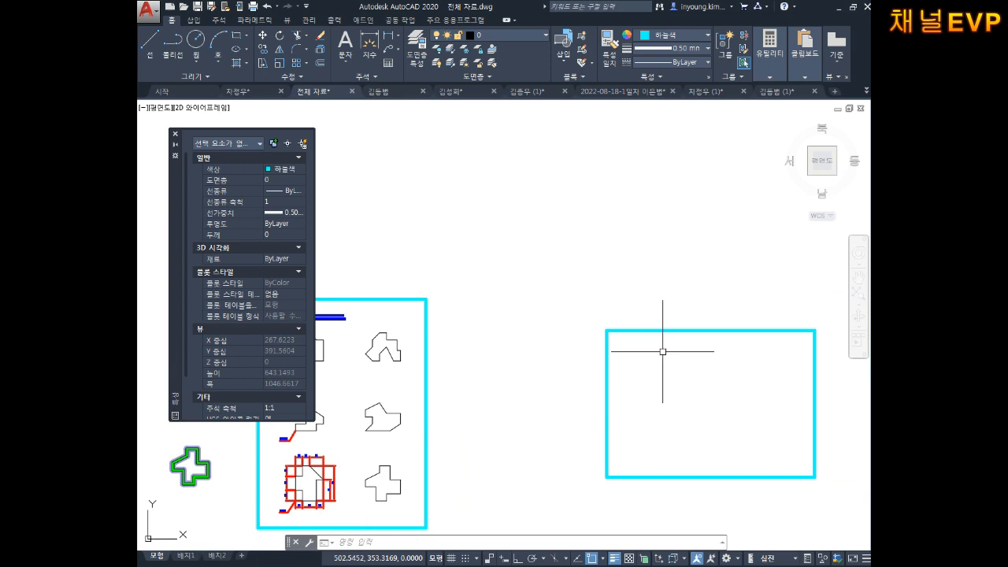
middle_drag(635, 353, 623, 343)
key(Escape)
text(m)
key(space)
click(636, 377)
click(578, 450)
key(space)
click(579, 403)
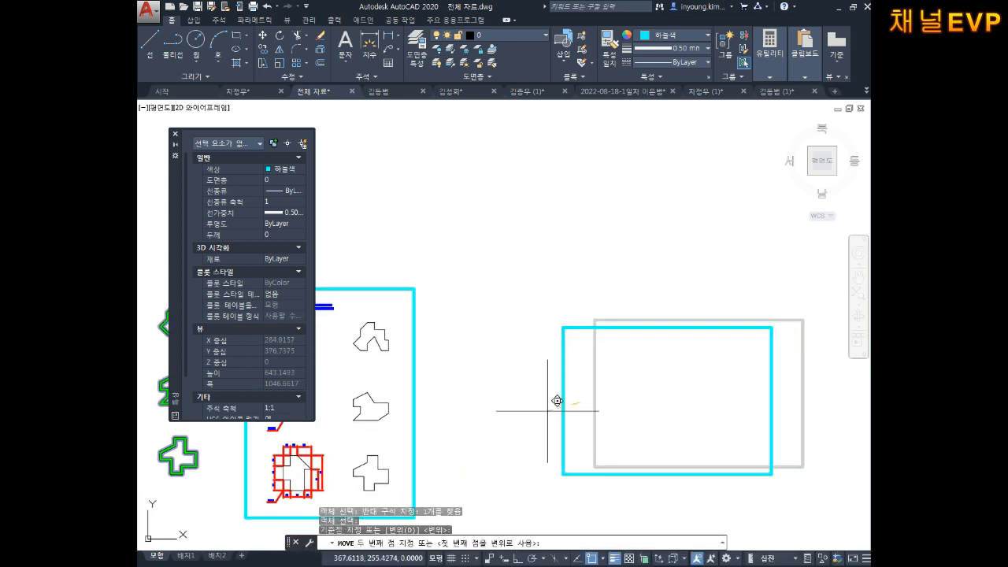
click(438, 412)
middle_drag(437, 413, 500, 410)
key(Escape)
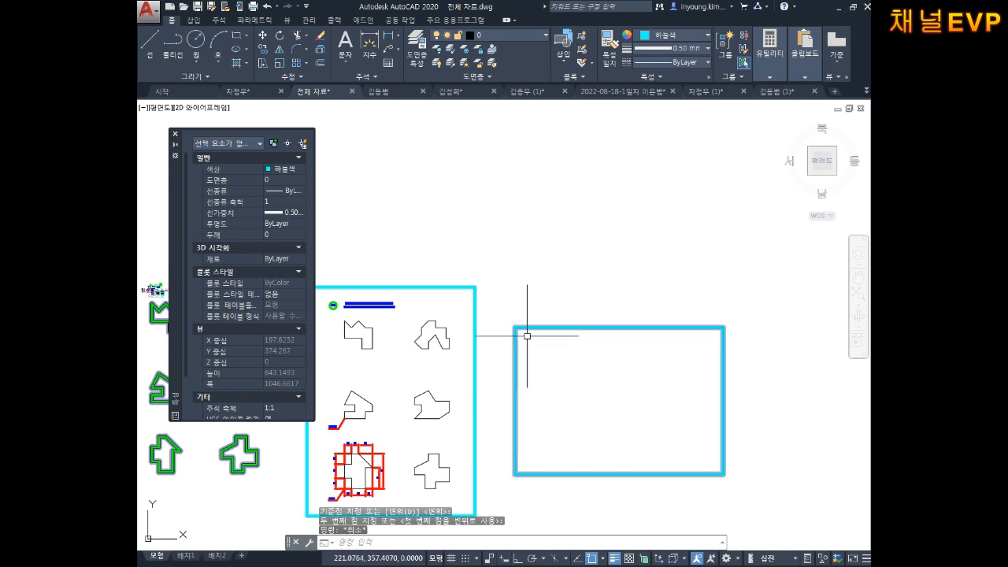
middle_drag(428, 319, 526, 327)
scroll(473, 310, up, 5)
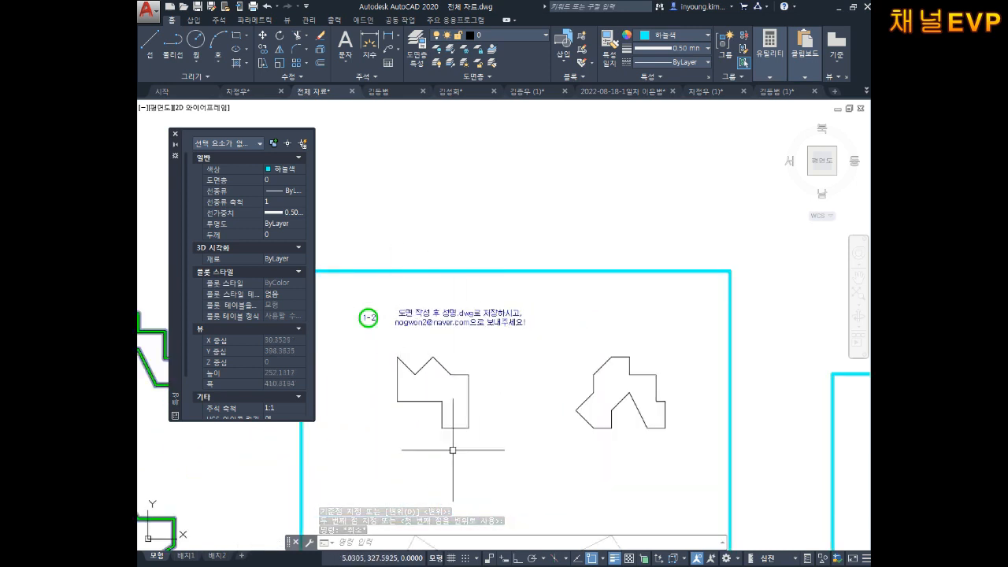
key(alt+Tab)
click(425, 412)
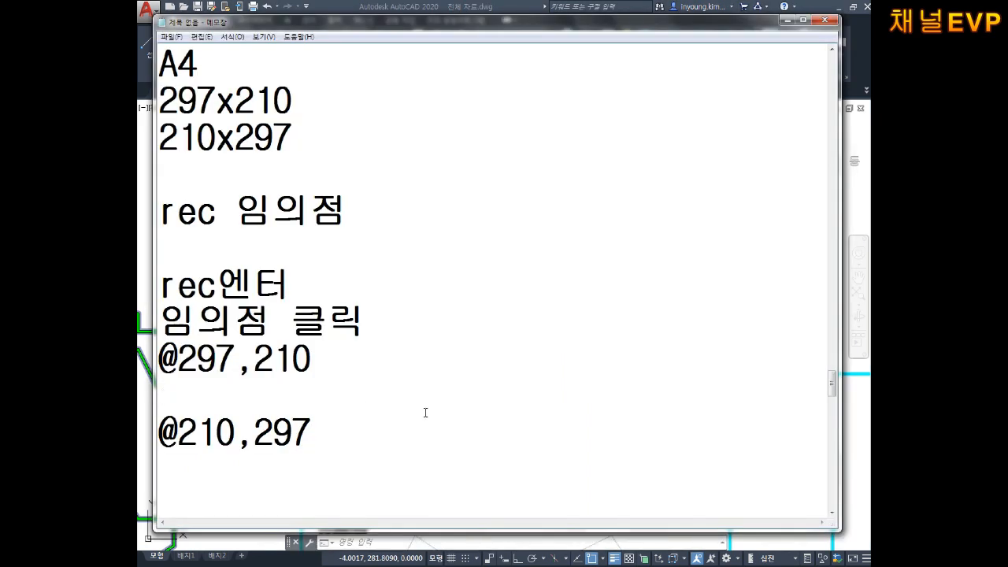
key(Down)
key(Down)
text(원본사)
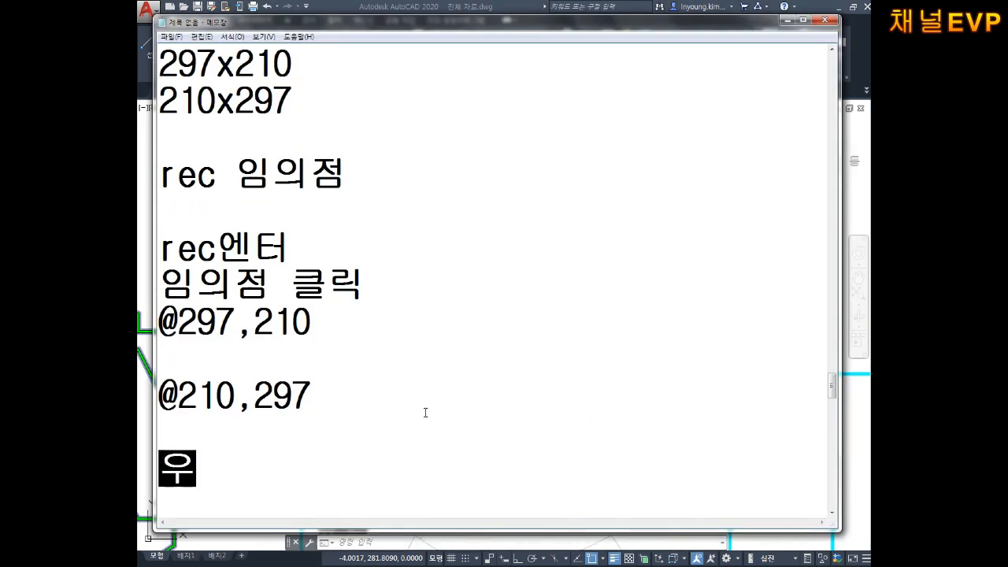
text(ㄱ제 이동)
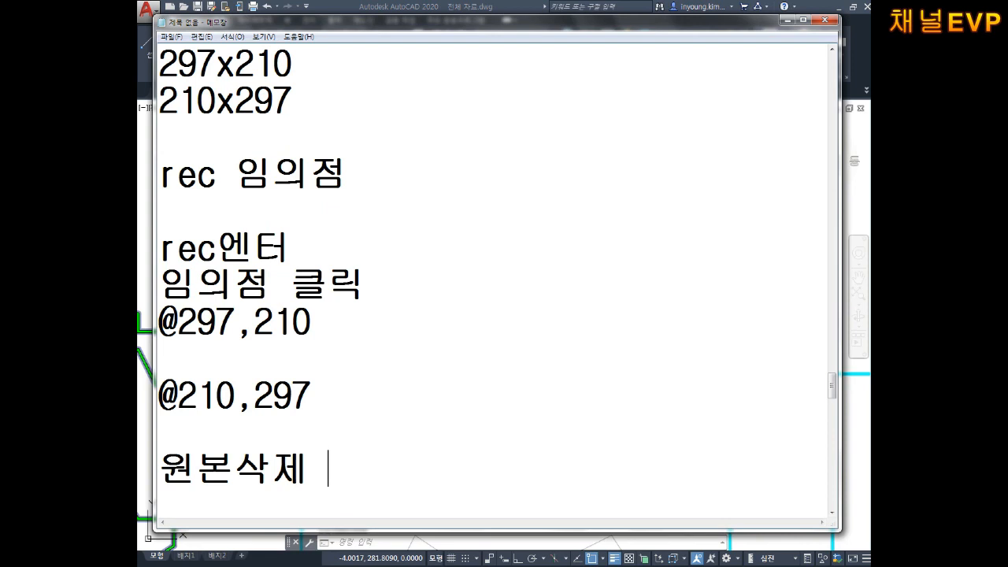
key(Return)
- Add the line "원본 복사" with its second word aligned under "이동", and append the commands "M" and "CO" to the two lines
text(우ㅓㄴ본)
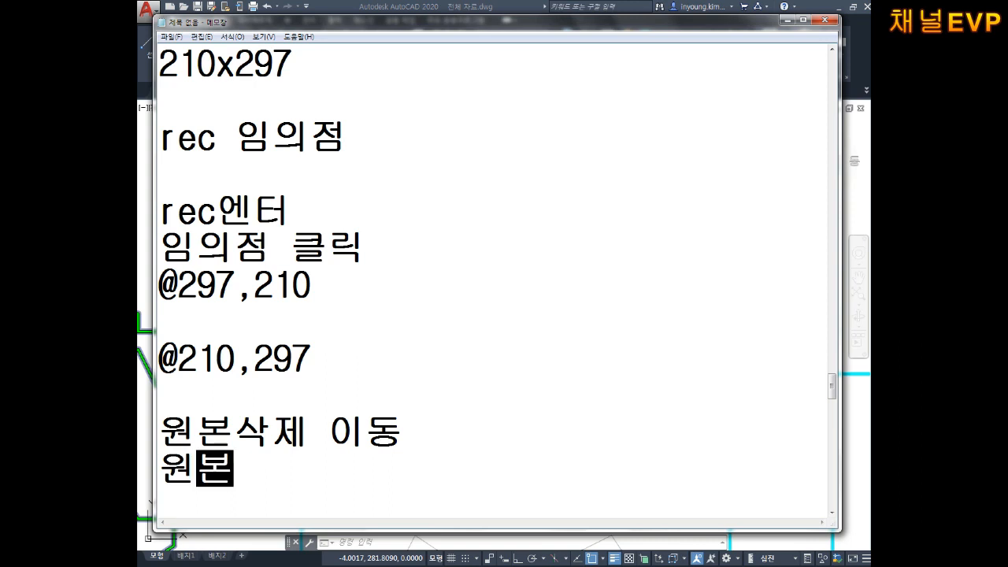
key(BackSpace)
text(복사)
key(Return)
key(Return)
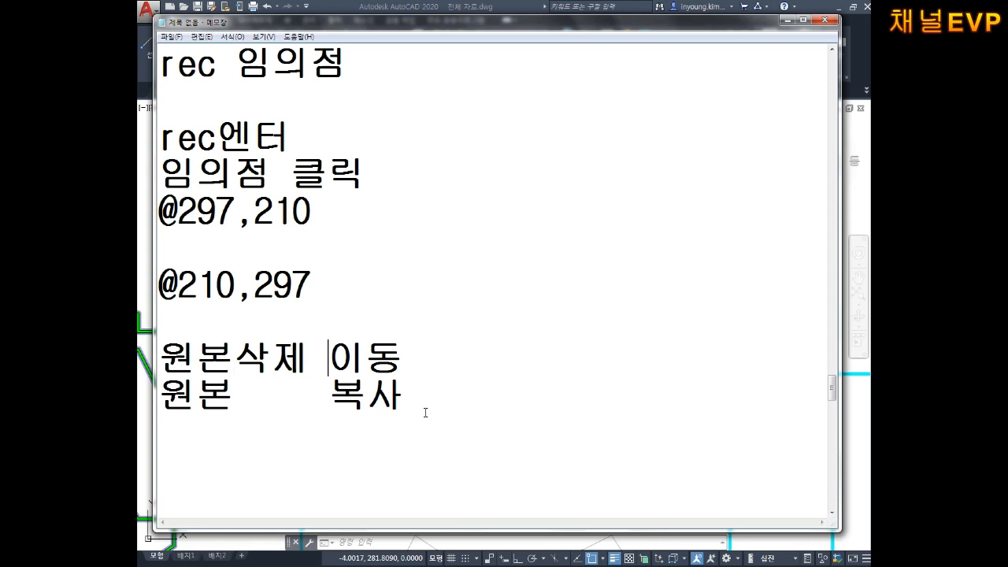
key(BackSpace)
text(M)
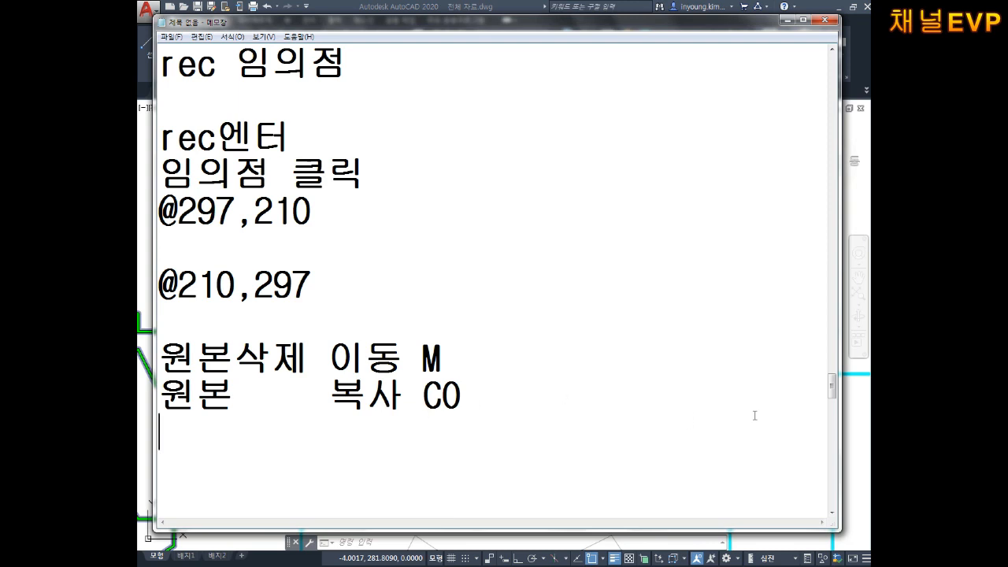
- Switch to AutoCAD and copy the circled 1-2 label and its note from the circle's center into the landscape frame's upper-left corner
click(851, 411)
key(Escape)
key(Escape)
key(Escape)
middle_drag(525, 326, 574, 336)
key(Return)
scroll(410, 298, up, 2)
click(506, 363)
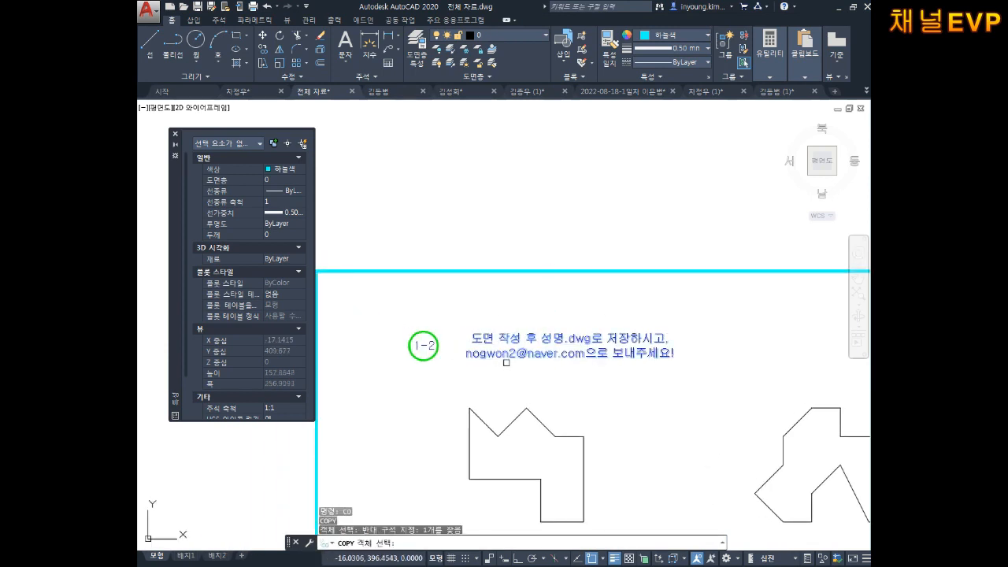
click(445, 324)
click(396, 376)
click(463, 309)
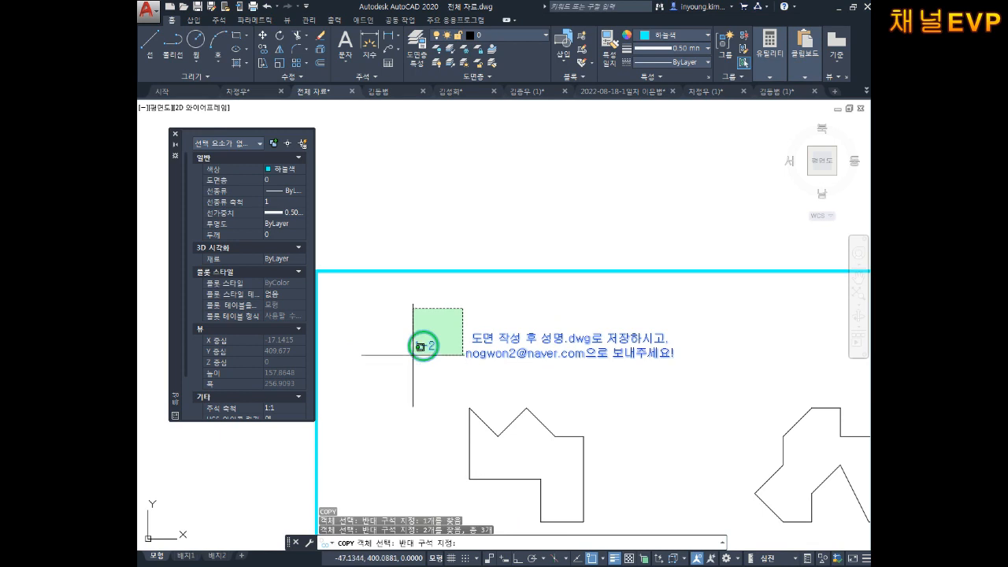
click(387, 377)
click(528, 322)
click(456, 371)
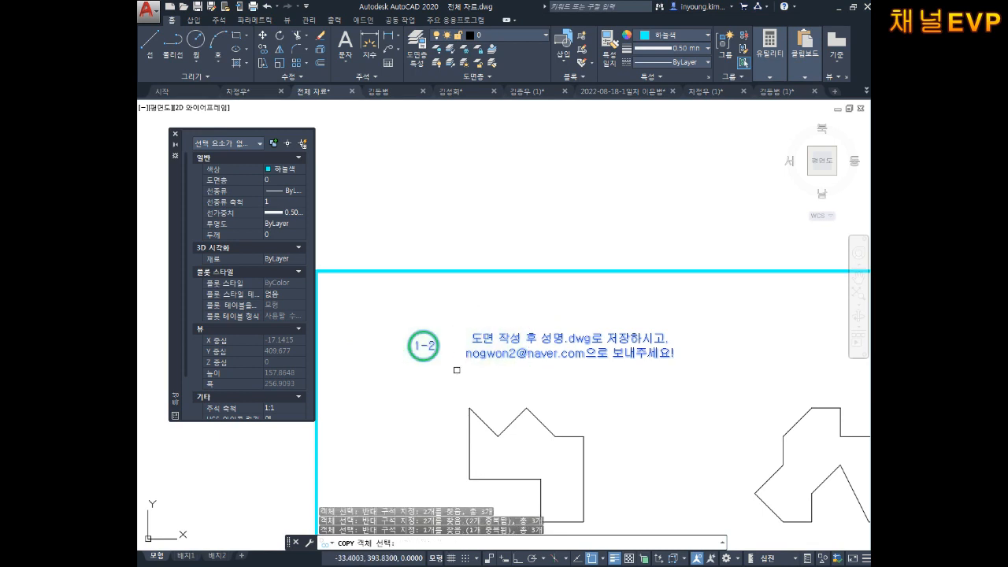
key(Return)
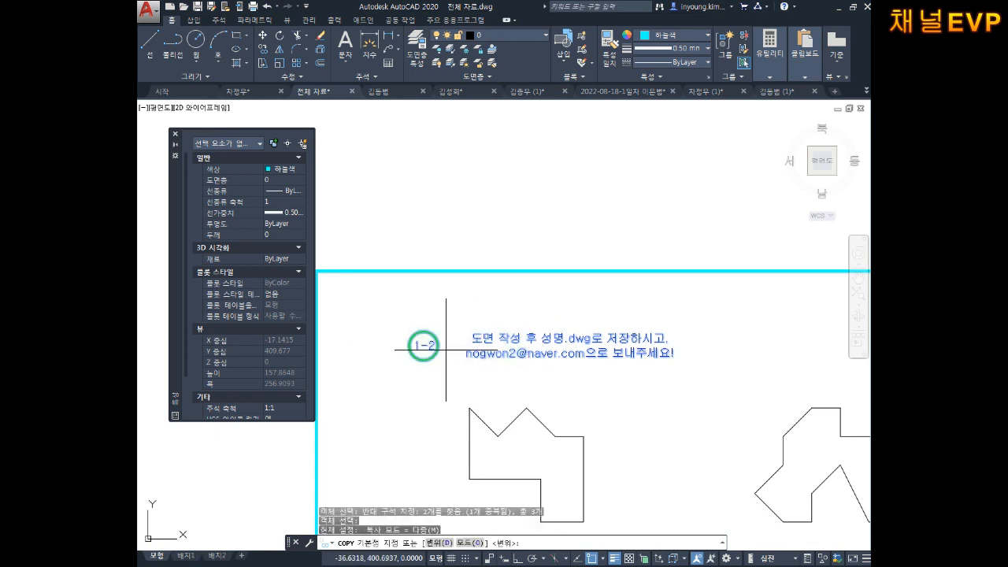
click(423, 346)
scroll(510, 350, down, 6)
scroll(579, 350, up, 5)
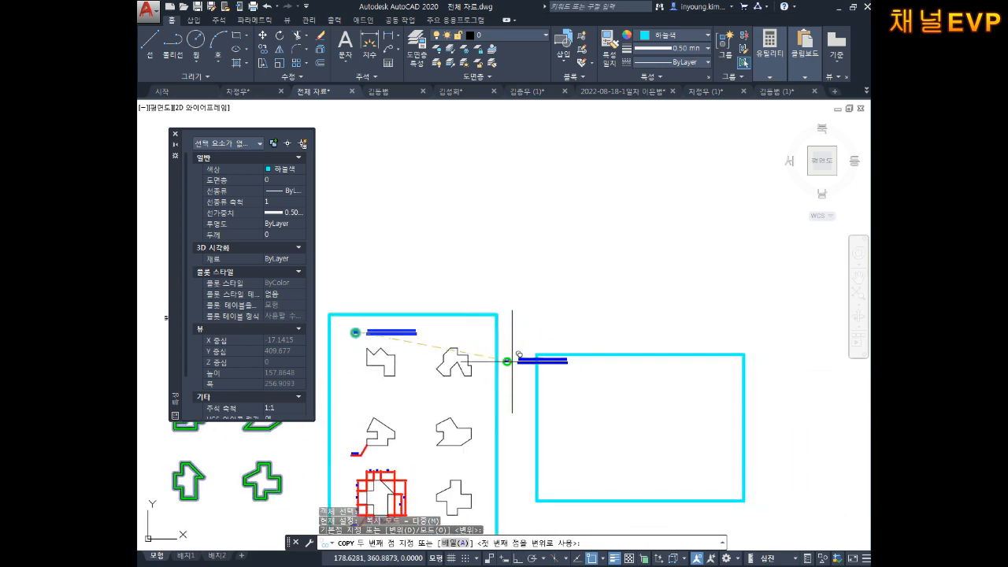
click(611, 377)
key(Escape)
key(Escape)
- Examine the placement of the copied label and note inside the landscape frame
middle_drag(655, 415, 571, 312)
scroll(622, 342, down, 4)
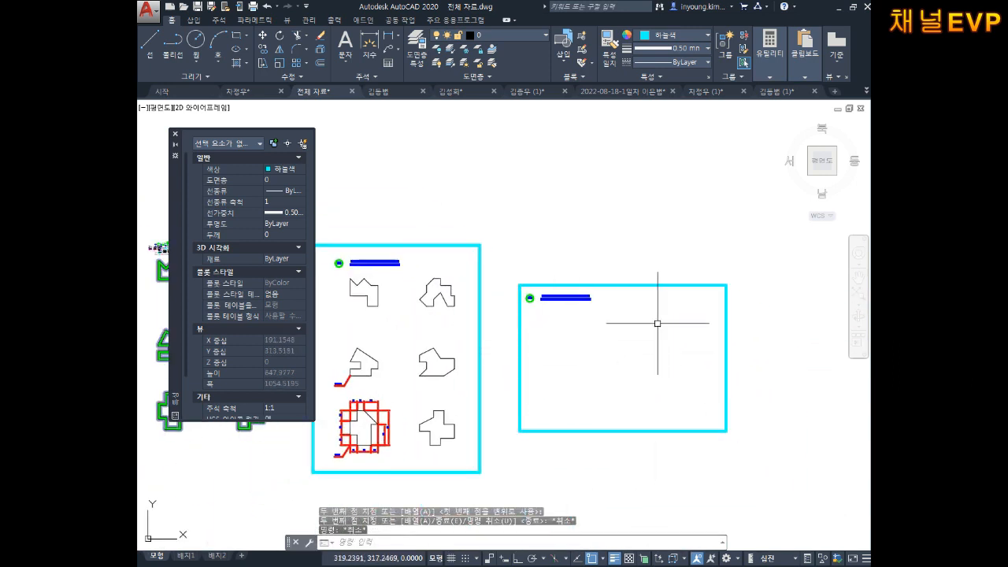
scroll(654, 321, up, 2)
scroll(619, 367, up, 2)
scroll(585, 338, down, 2)
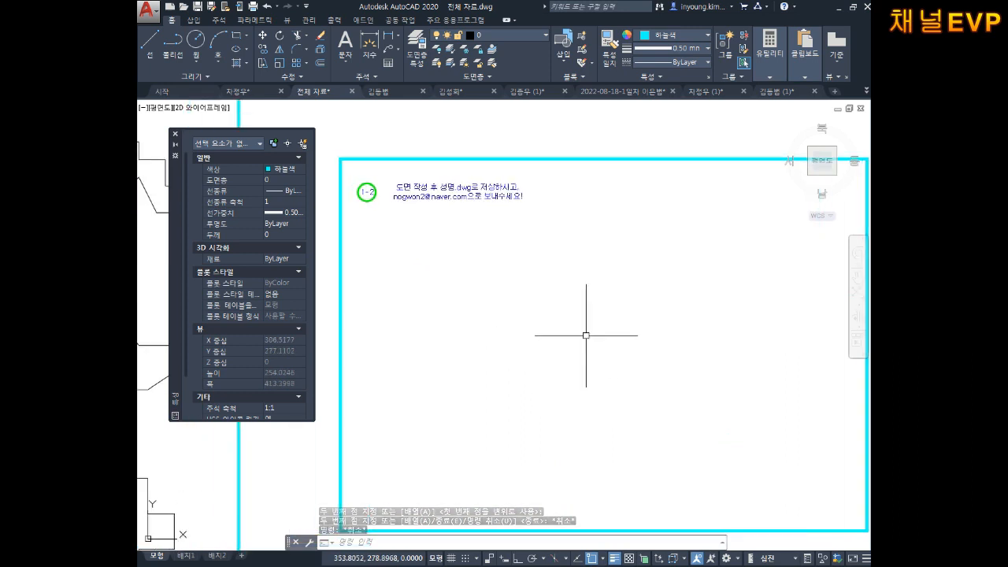
scroll(551, 299, down, 3)
scroll(558, 331, up, 4)
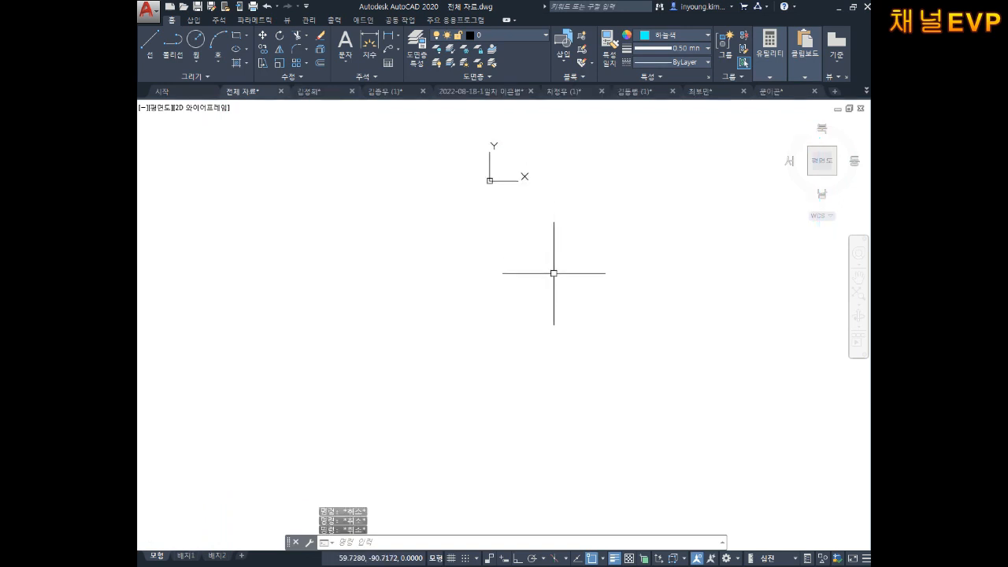
- Switch to Notepad and add the heading line "한점 원" below the Move and Copy notes
key(Escape)
key(Escape)
key(Escape)
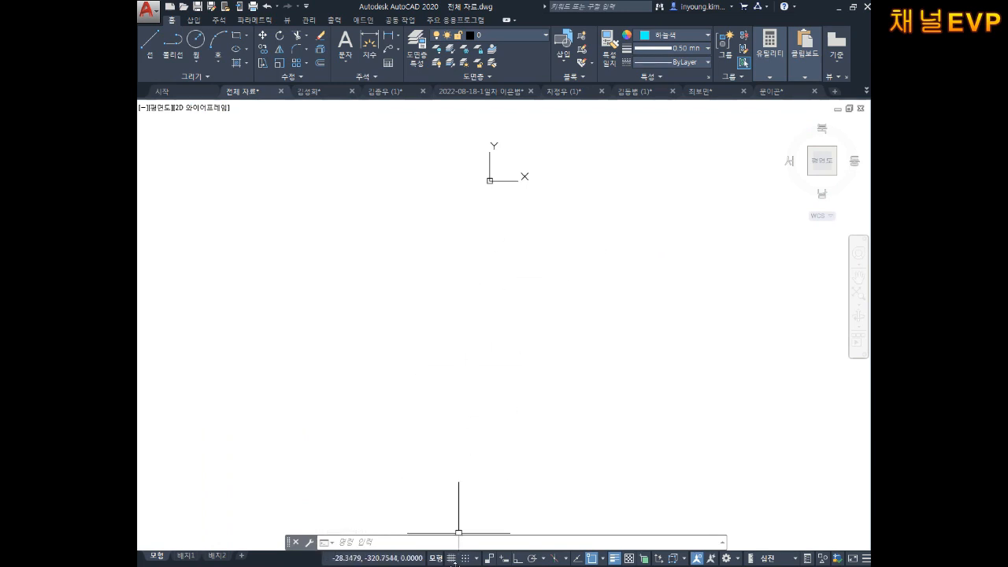
click(464, 566)
click(414, 518)
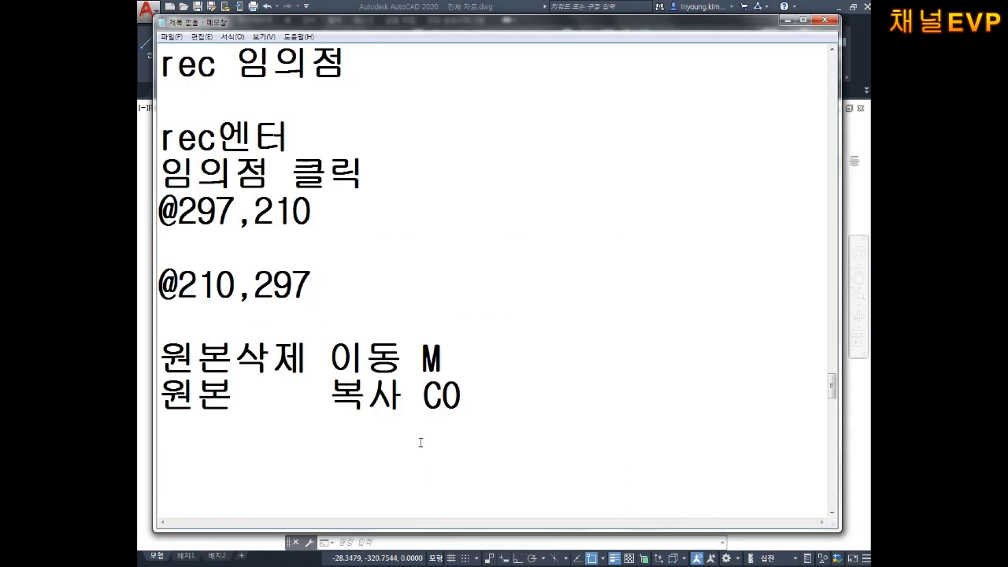
text(g)
key(BackSpace)
text(한점 우ㄴ)
key(Return)
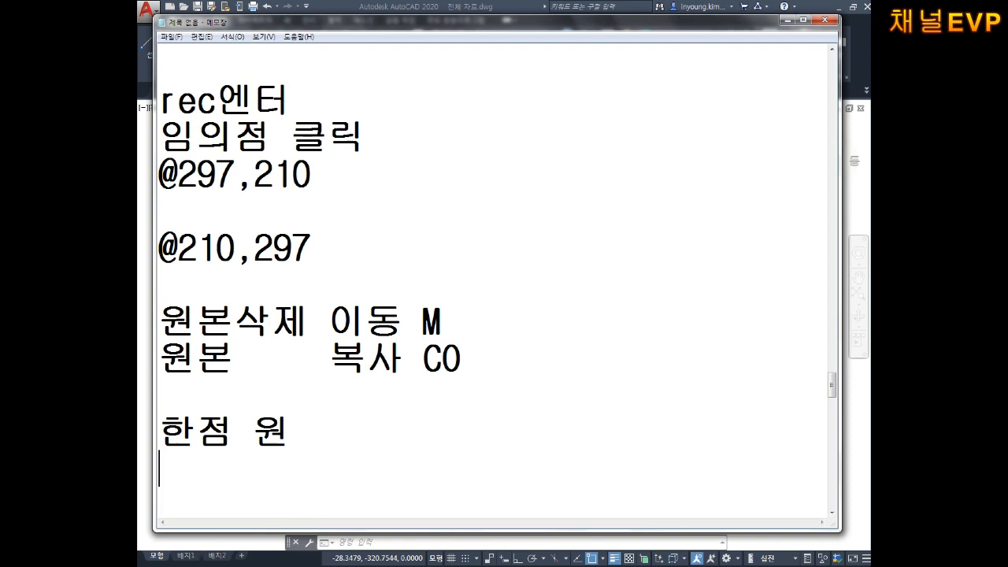
- Write the line "중심점 + 반경" under the "한점 원" heading, with a space before the plus sign
text(중시ㅁ점+ 반겨)
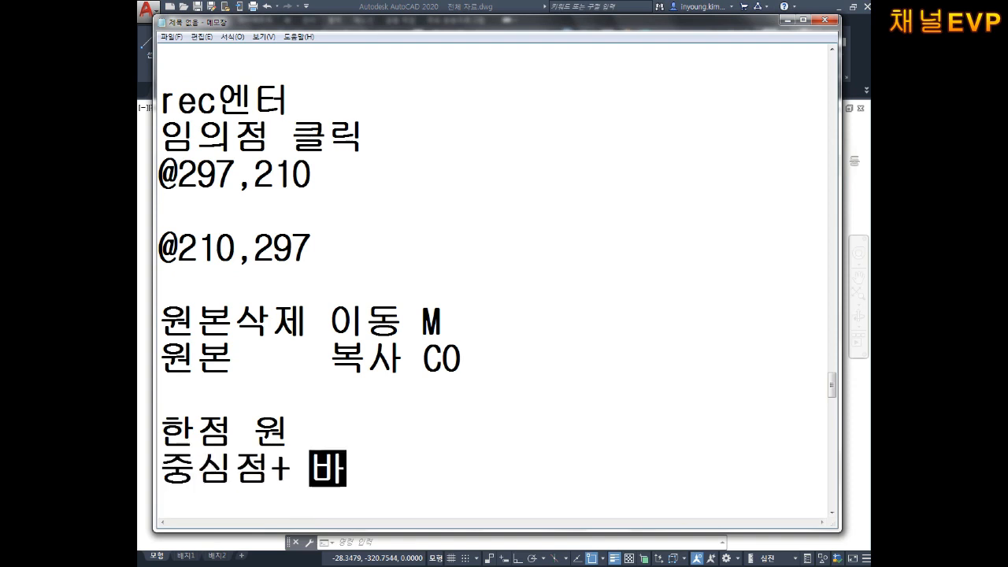
key(Left)
key(Left)
key(Left)
key(Left)
key(Right)
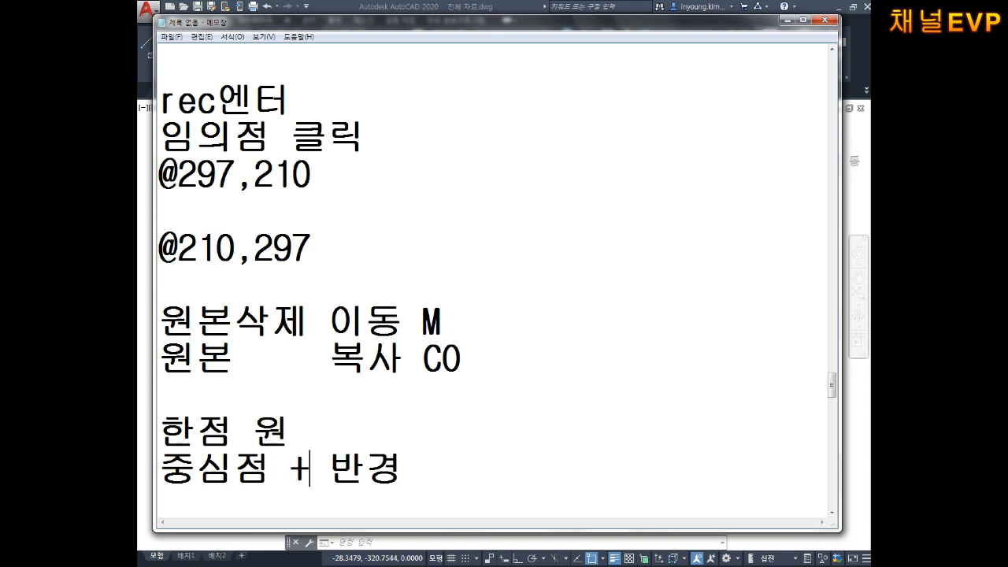
- Add the line "중심점 + 직경(파이)" below the "중심점 + 반경" line
key(Return)
text(중심점)
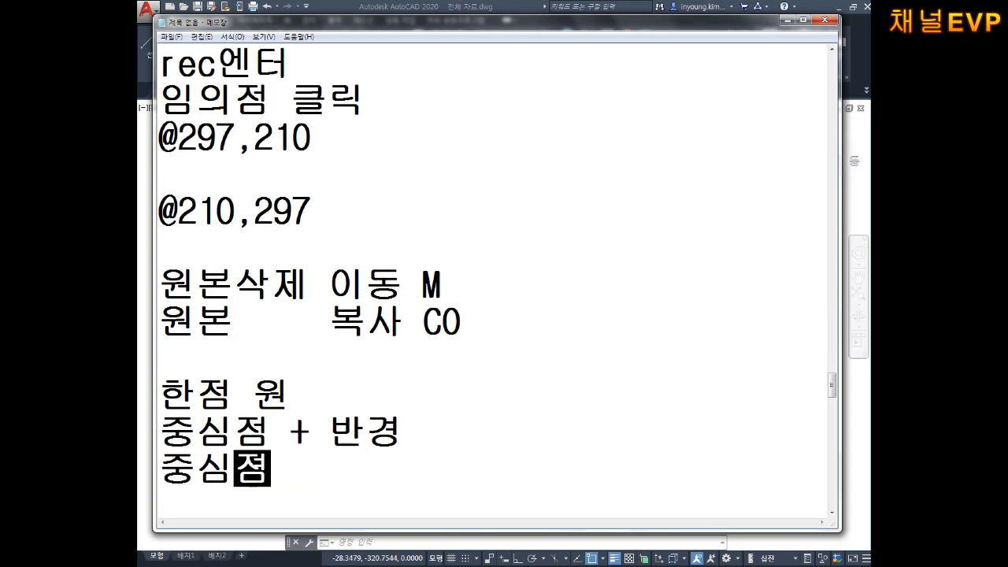
key(BackSpace)
key(BackSpace)
text(점 )
text(+ 이)
key(BackSpace)
key(BackSpace)
text(지경)
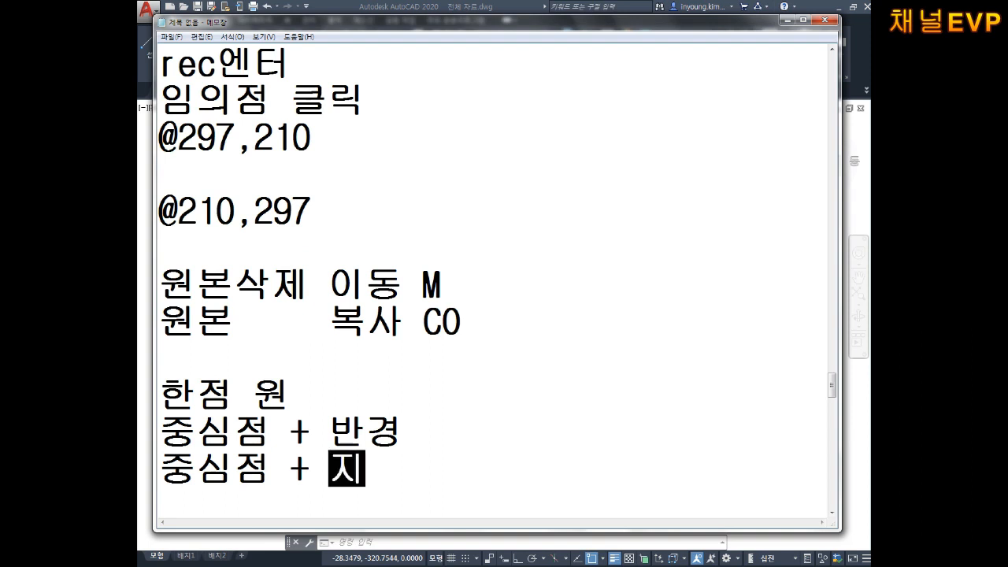
key(BackSpace)
key(BackSpace)
key(BackSpace)
key(BackSpace)
text(직경)
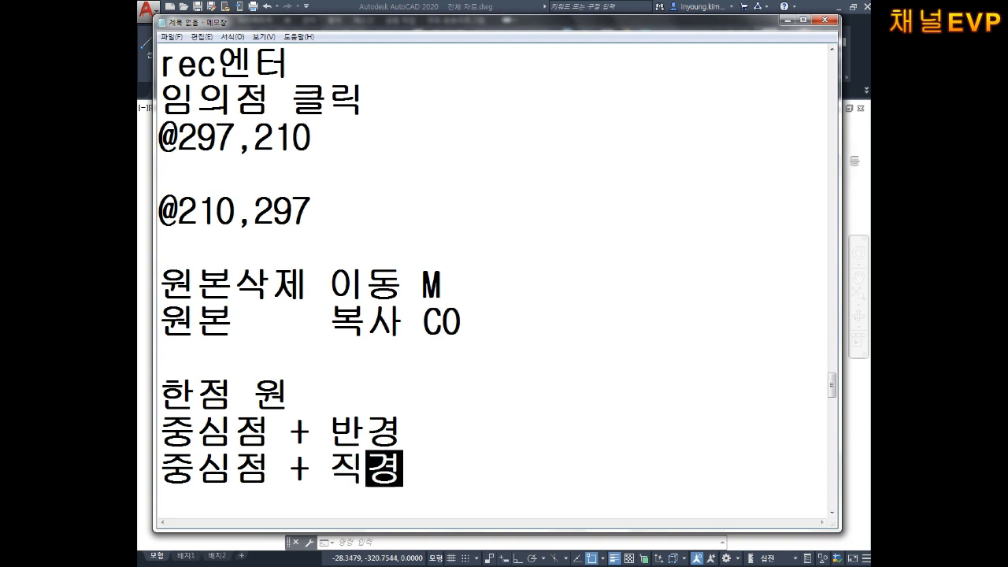
text((파이))
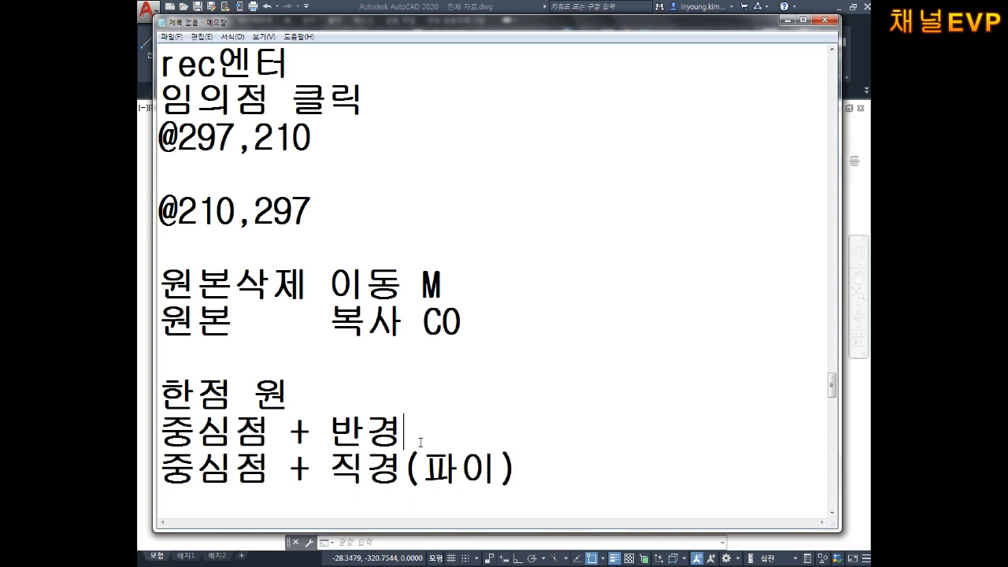
- Append "(R )" to the end of the "중심점 + 반경" line
text(ㄱ)
key(BackSpace)
text(ㄱ)
key(BackSpace)
key(BackSpace)
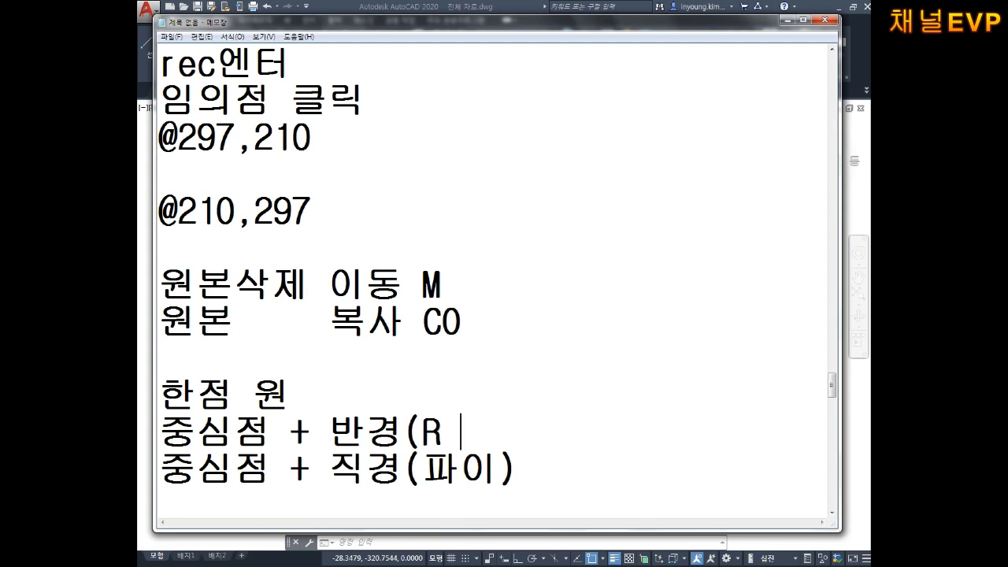
- Switch to Paint to show the handwritten diameter symbol Ø, and return to the drawing 전체 자료.dwg in AutoCAD
click(499, 566)
click(443, 504)
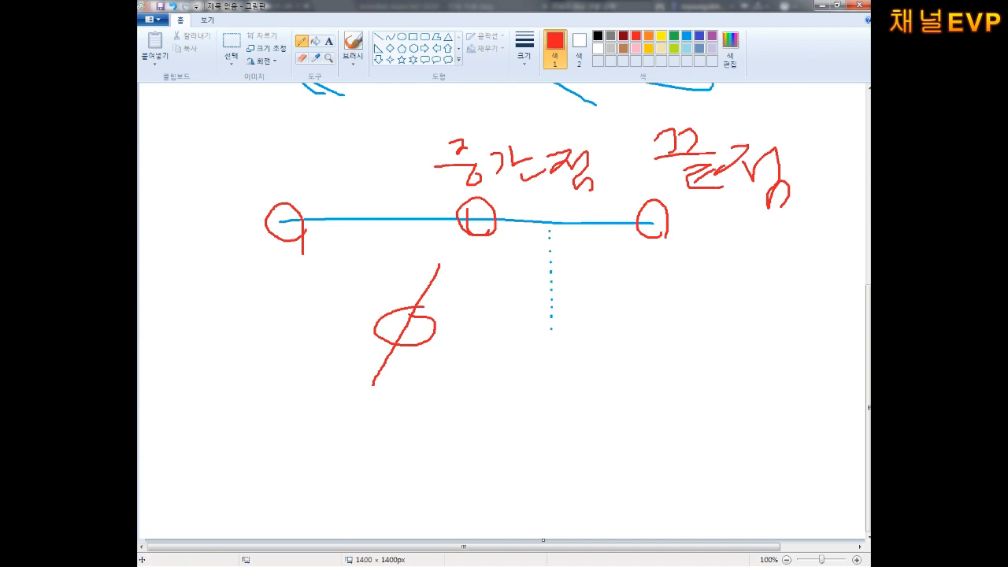
click(551, 566)
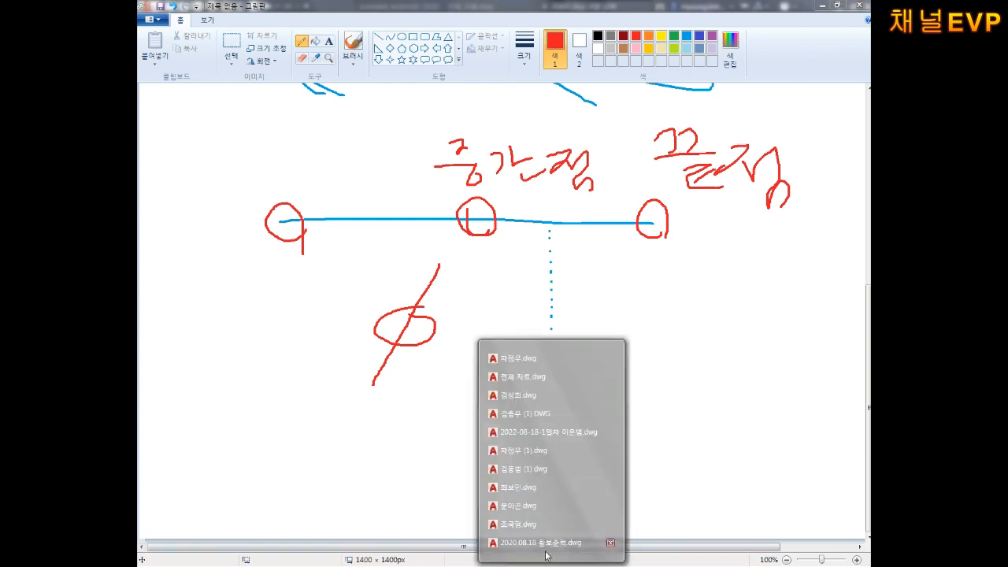
click(522, 377)
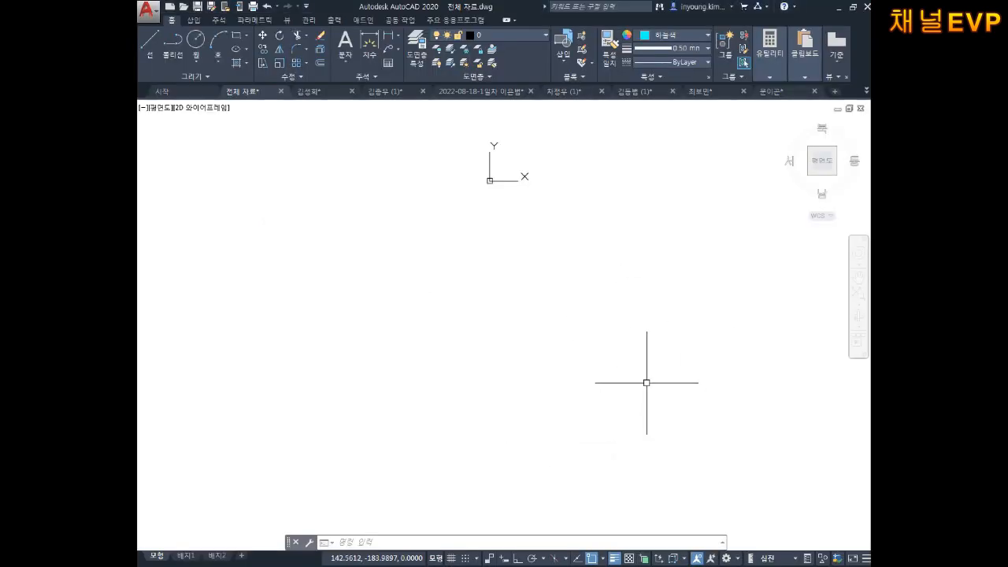
key(Escape)
key(Escape)
key(Escape)
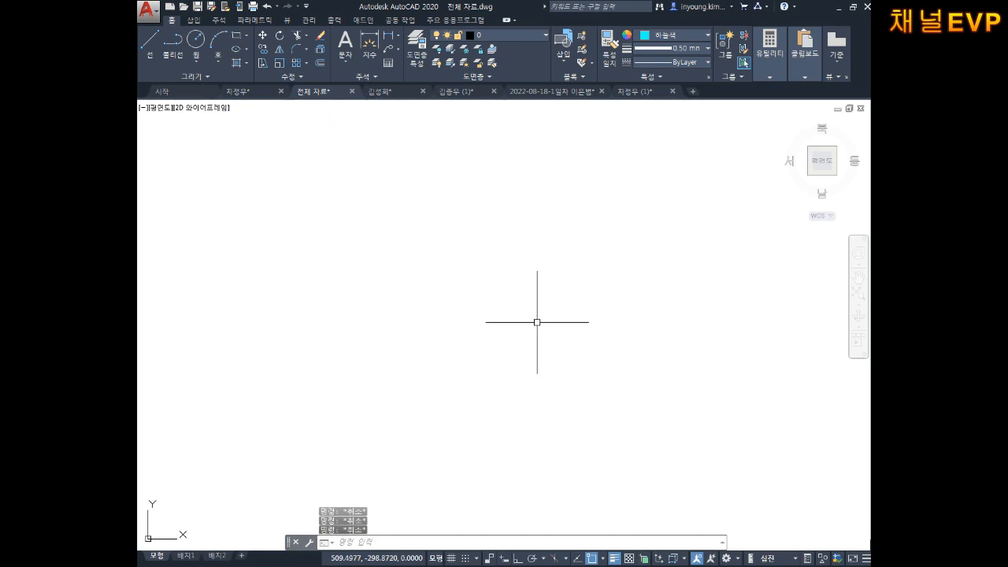
- Switch to Notepad and add the line "ESC 2번 누름" below the circle notes, separated by a blank line
click(429, 565)
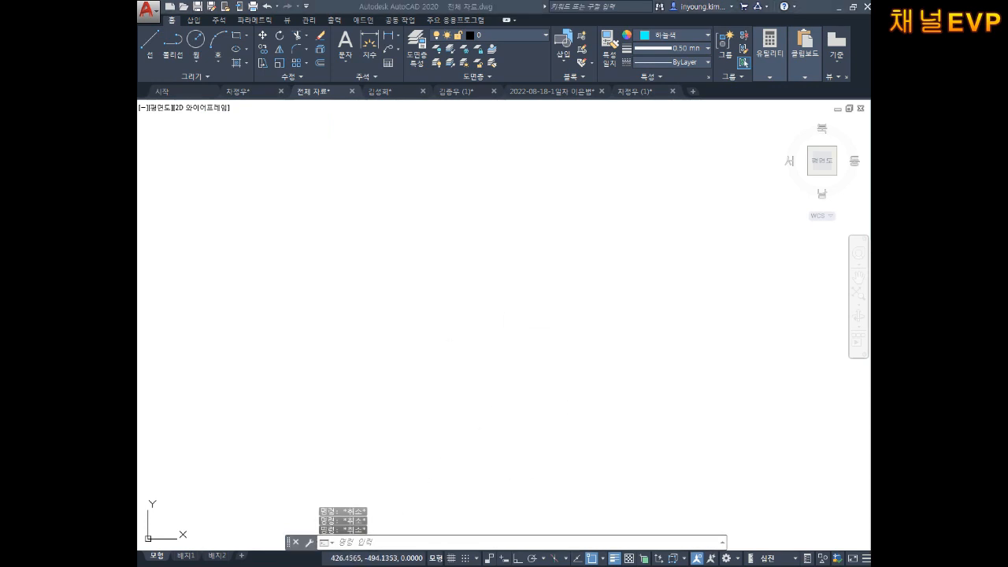
key(Return)
key(Return)
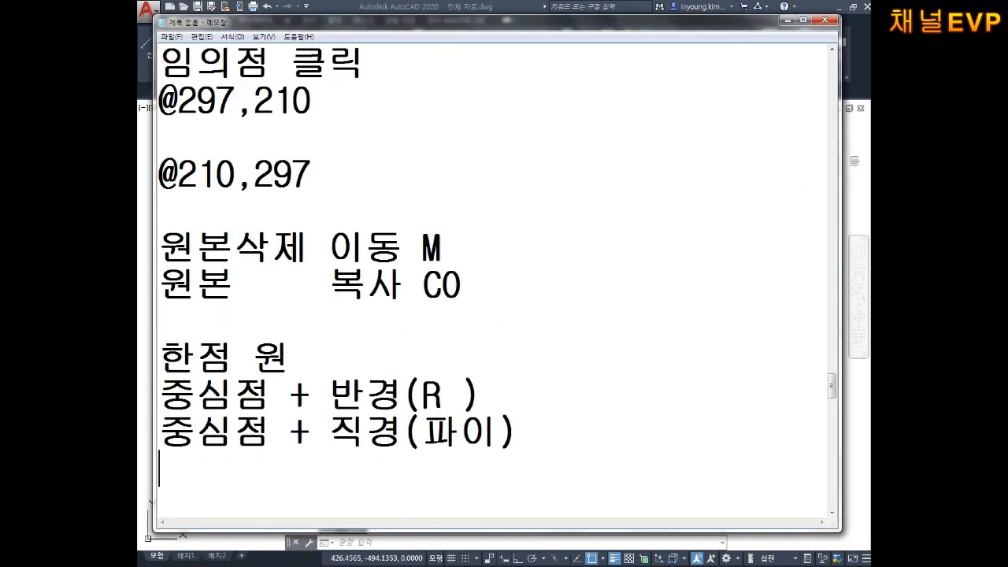
text(ㄷ)
key(BackSpace)
text(ESC 2번 누르)
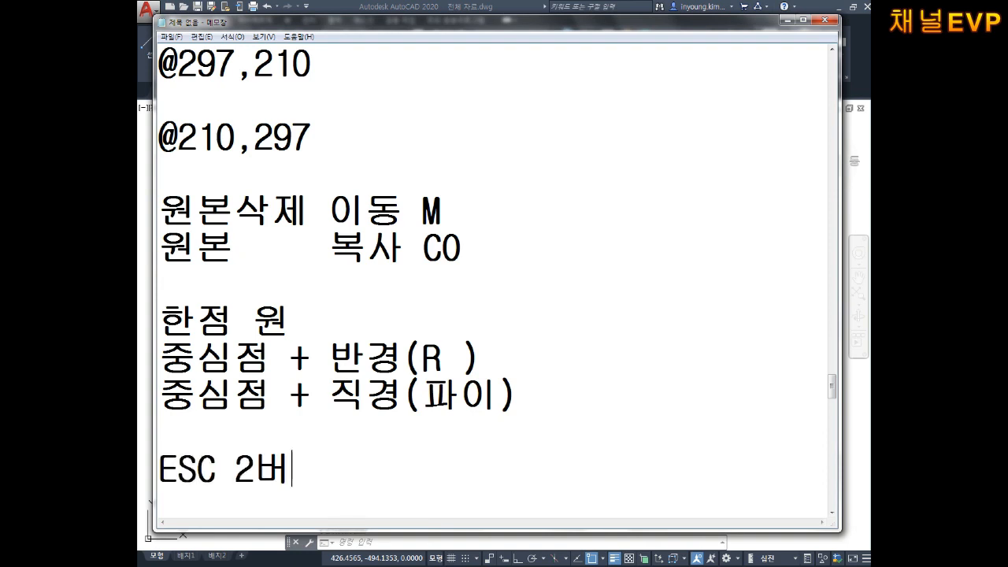
text(ㅁ)
key(Return)
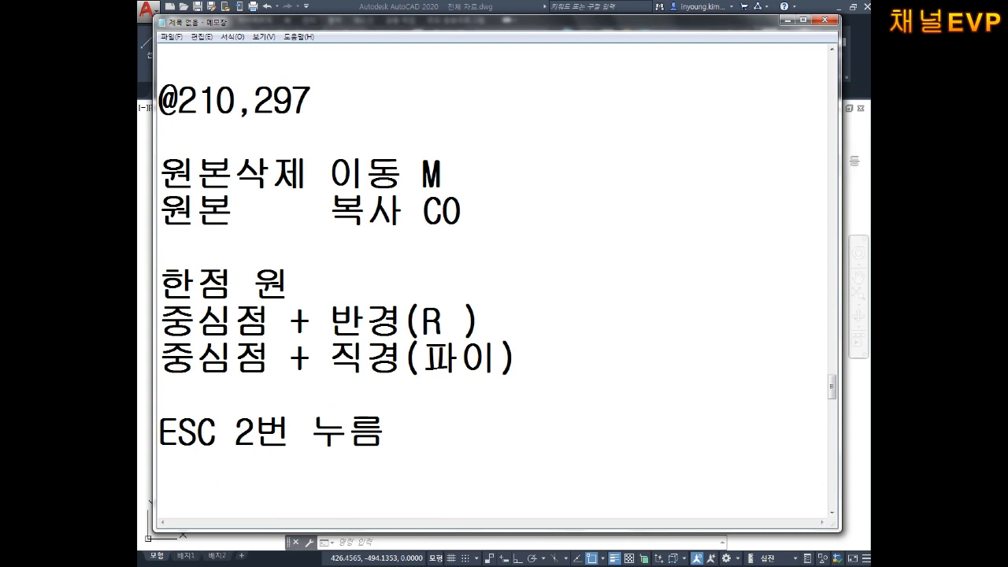
- Add the lines "C엔터" and "임의점 클릭" below "ESC 2번 누름"
text(C엔터)
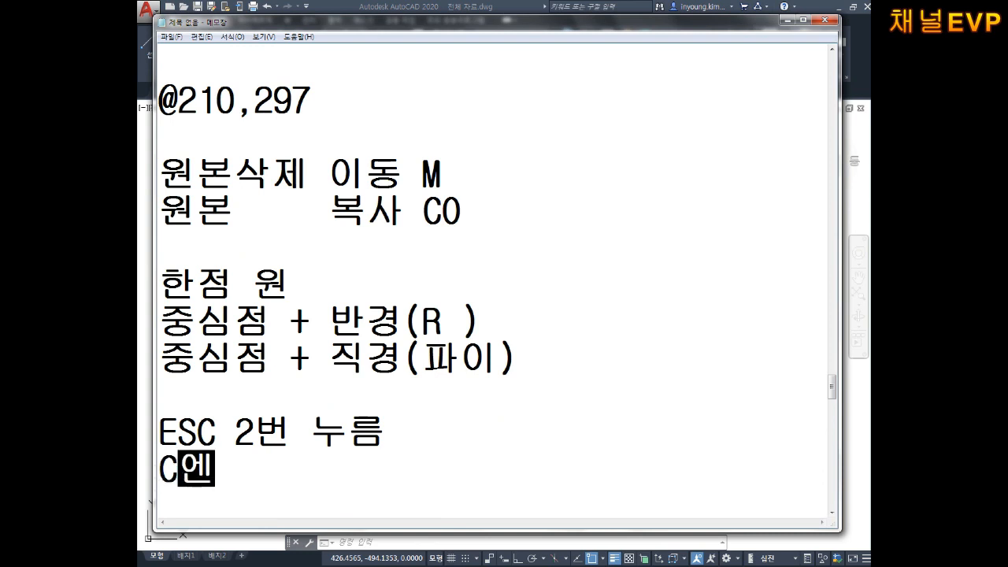
key(Return)
text(임읫점)
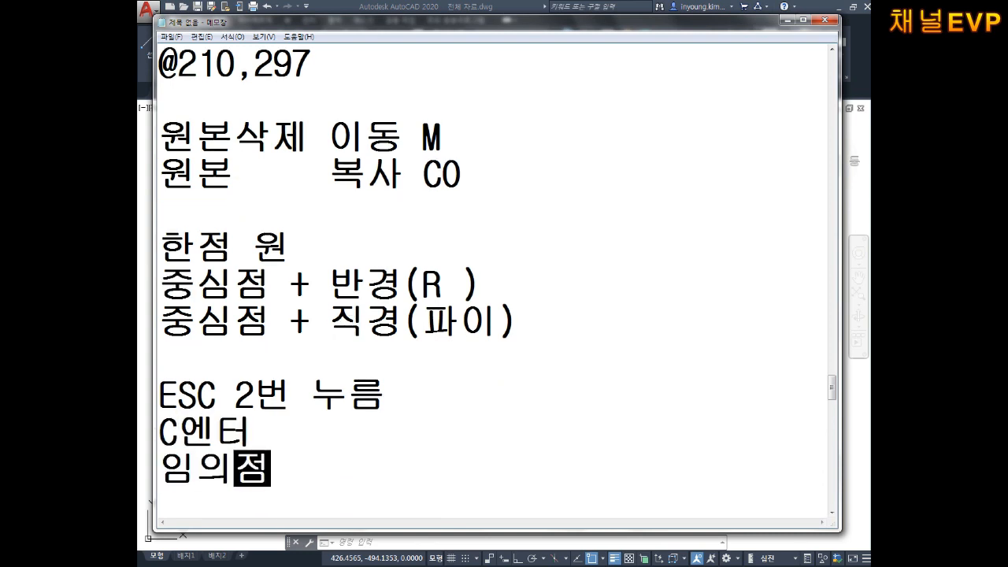
text( 클리ㄱ)
key(Return)
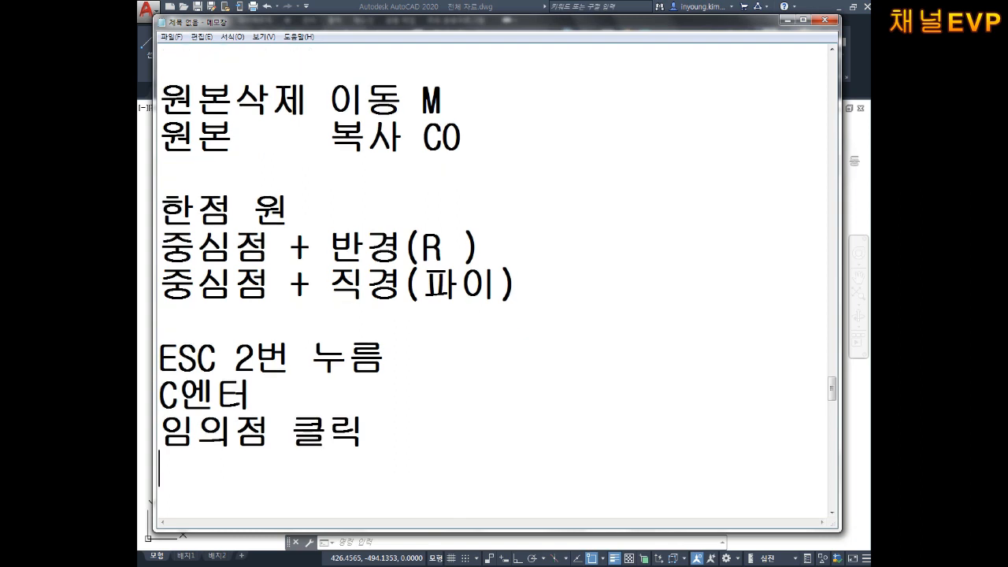
- Switch to AutoCAD and draw a freehand circle with a radius of about 52.7 in the empty area
key(alt+Tab)
key(Escape)
key(Escape)
key(Escape)
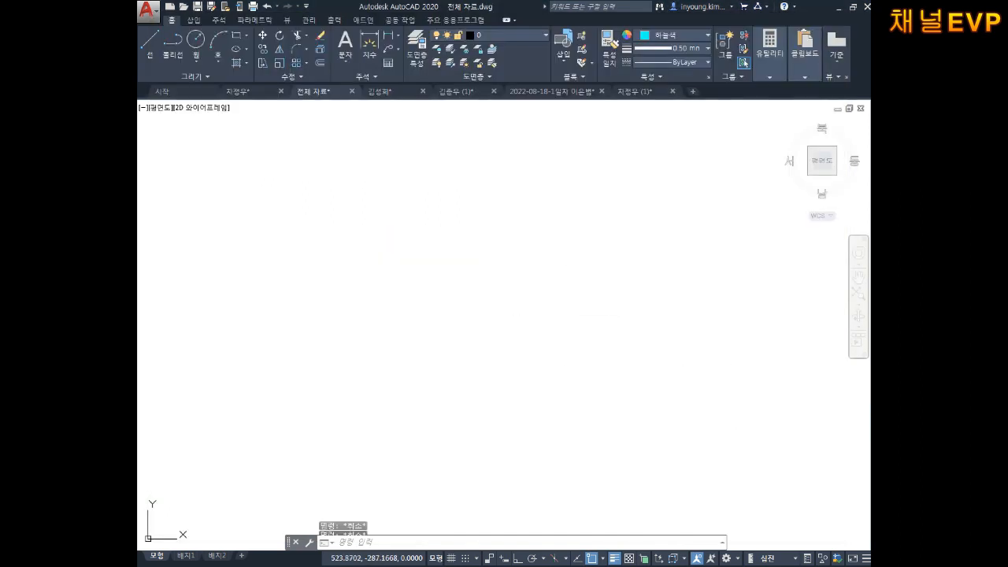
text(c)
key(Return)
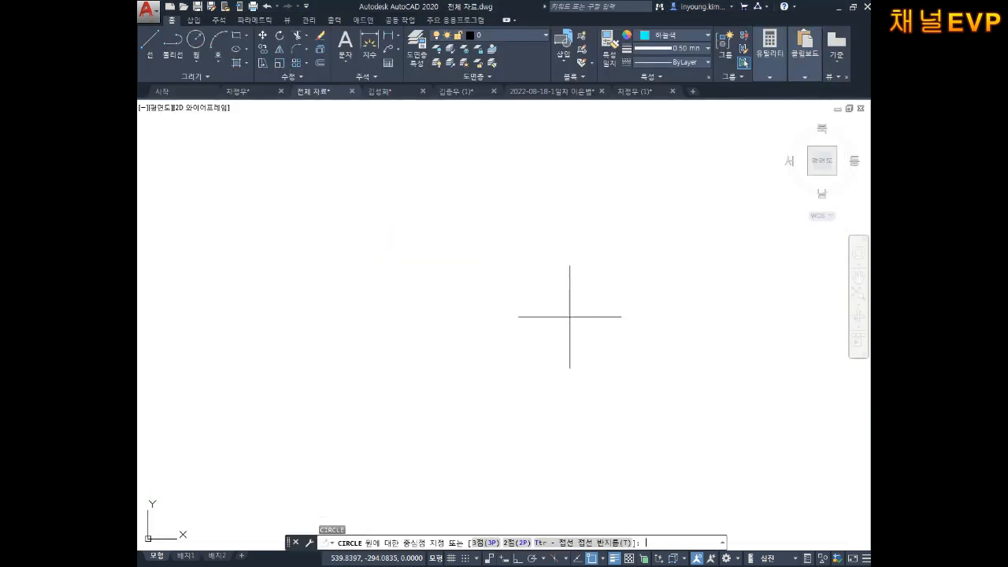
click(478, 317)
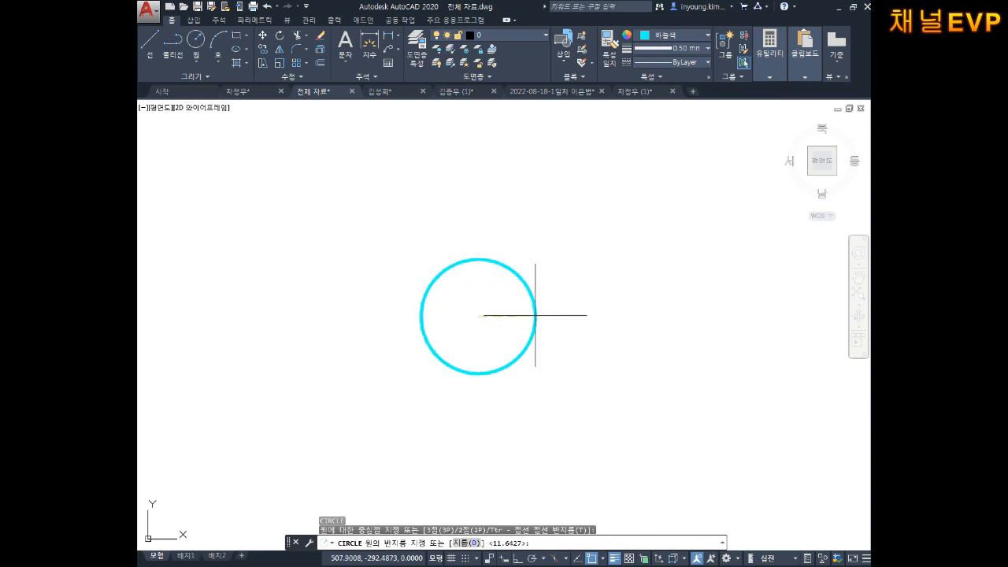
click(535, 316)
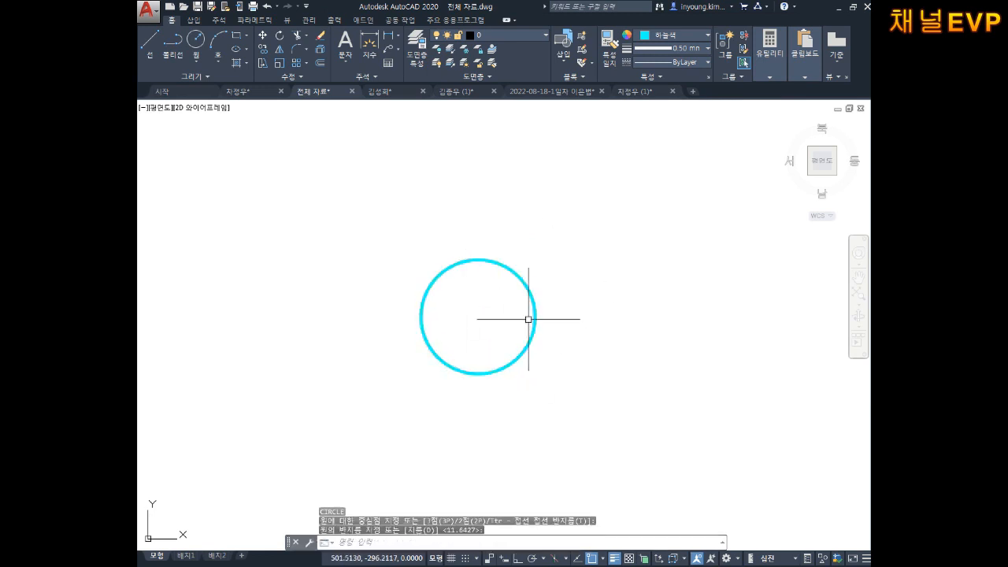
- Draw a second circle with a radius of 30 to the right of the first circle
middle_drag(646, 329, 566, 309)
key(Escape)
text(c)
key(Return)
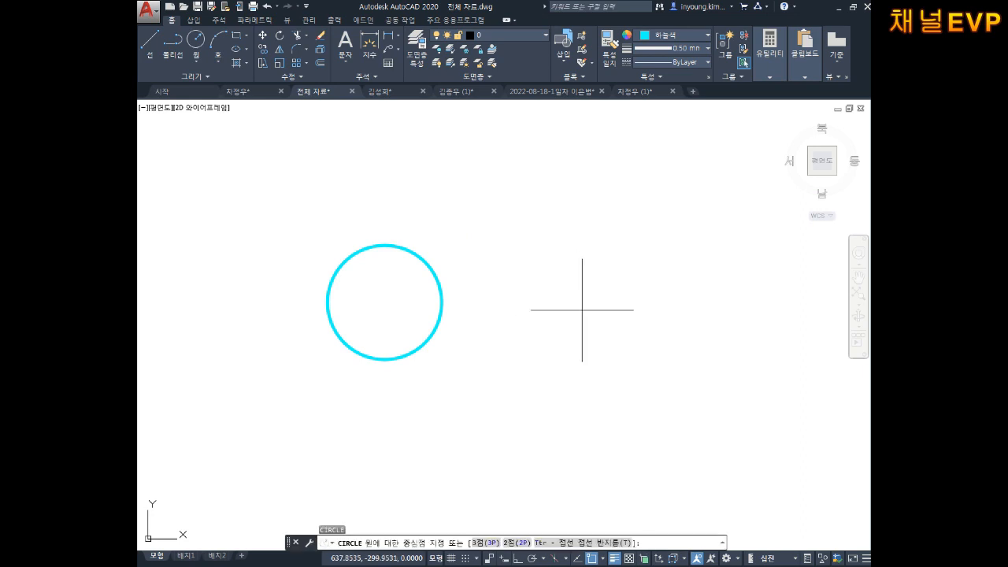
click(581, 309)
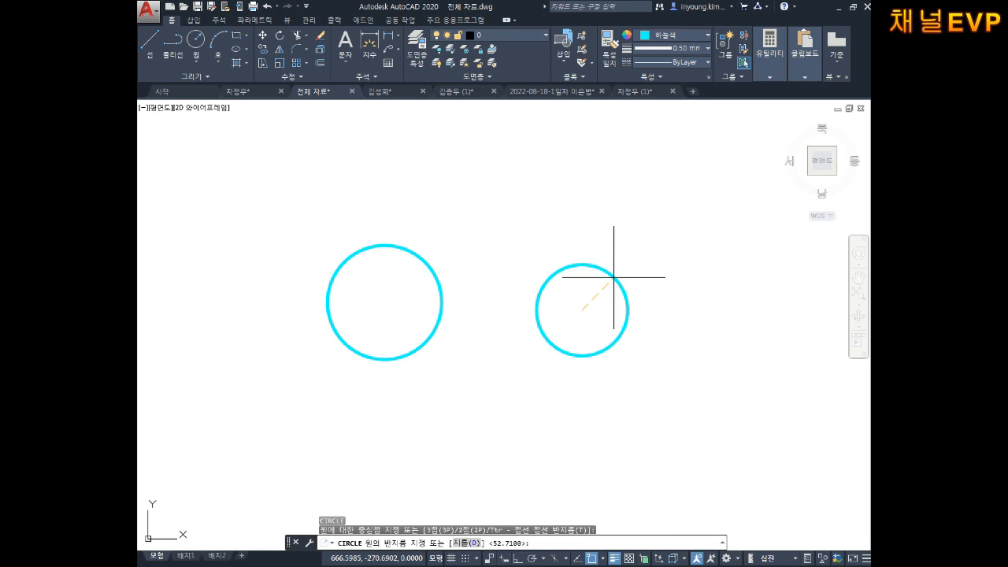
text(30)
key(Return)
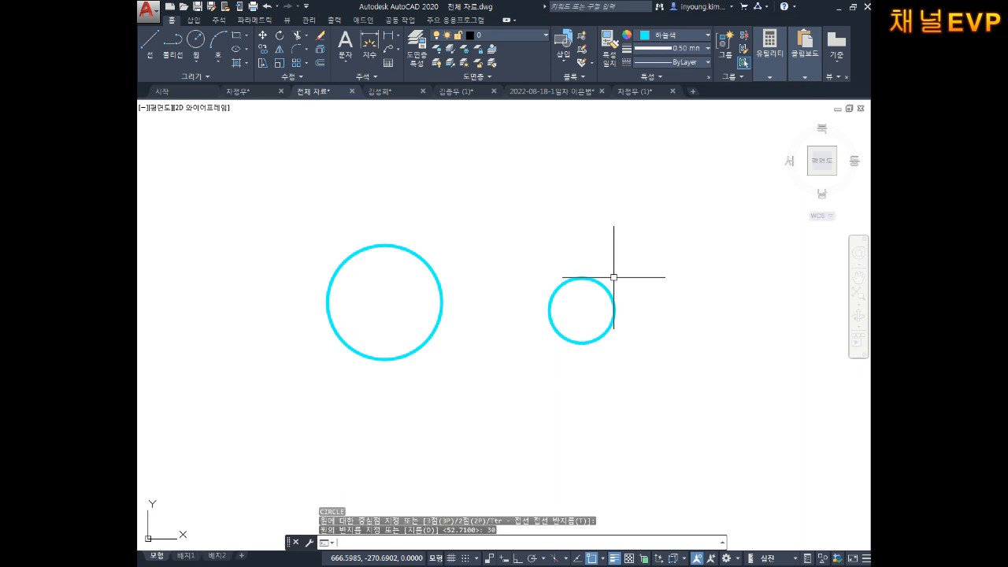
- Open the object properties and check the radius and diameter of the smaller circle
scroll(560, 280, up, 4)
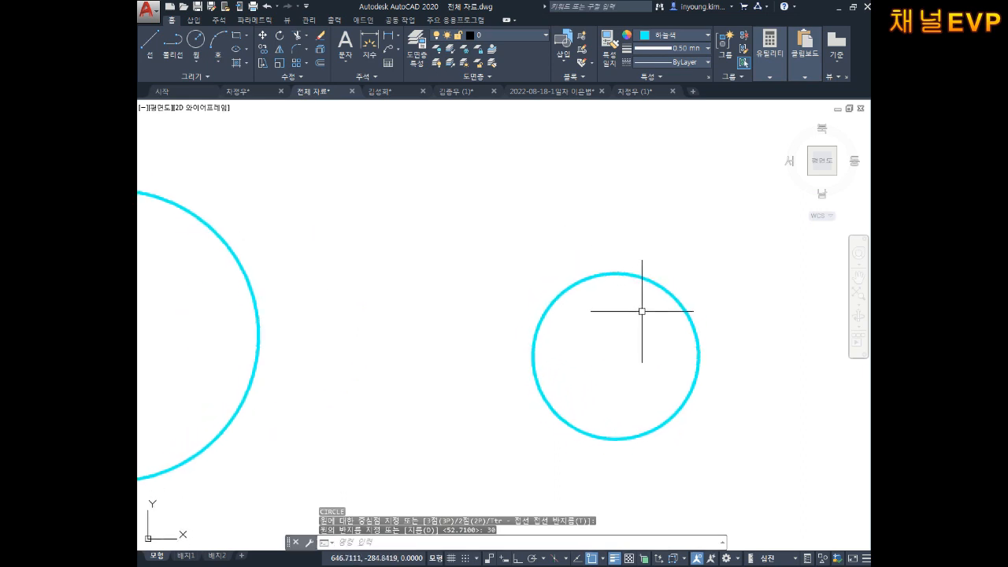
key(Escape)
key(Escape)
key(ctrl+1)
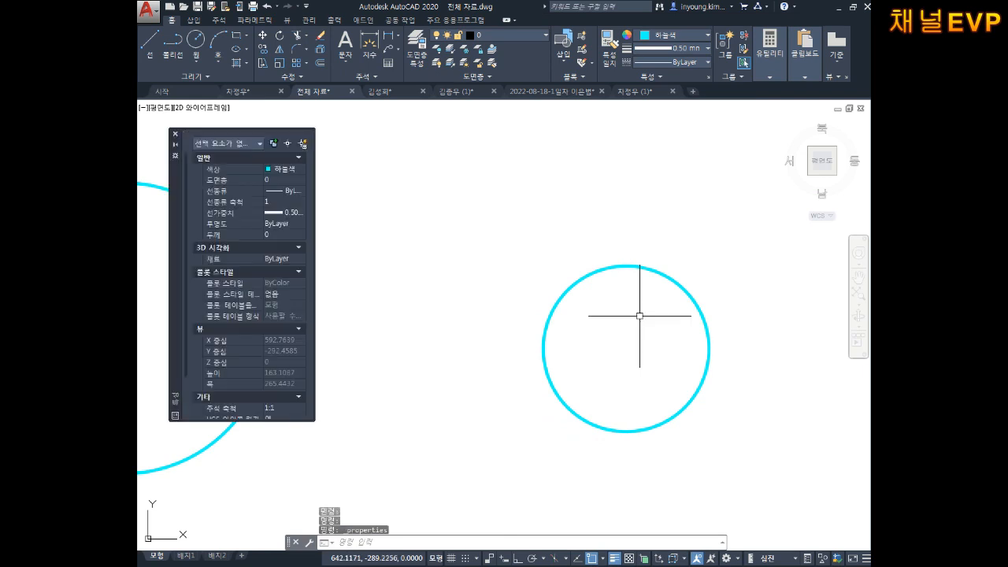
click(663, 274)
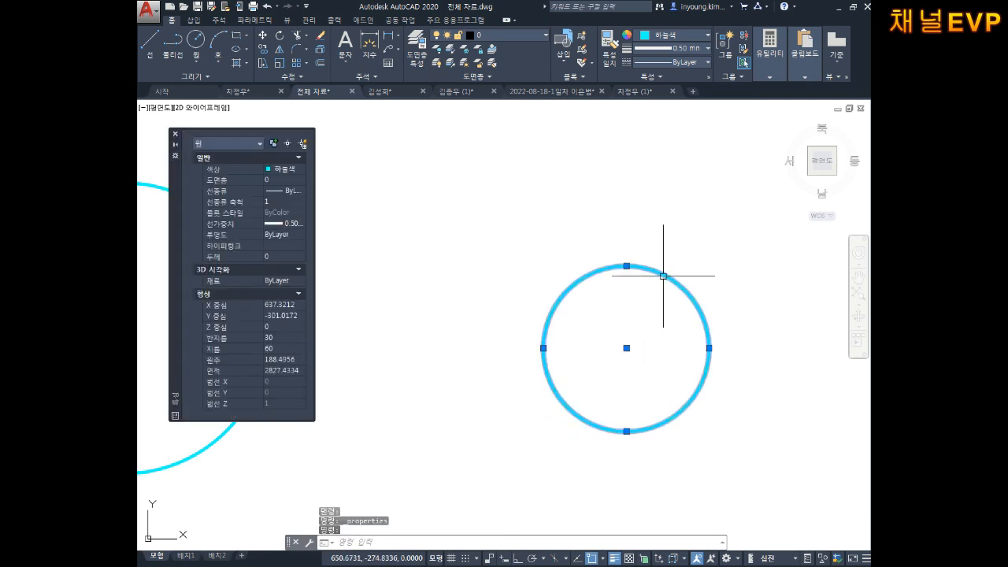
click(286, 348)
click(285, 338)
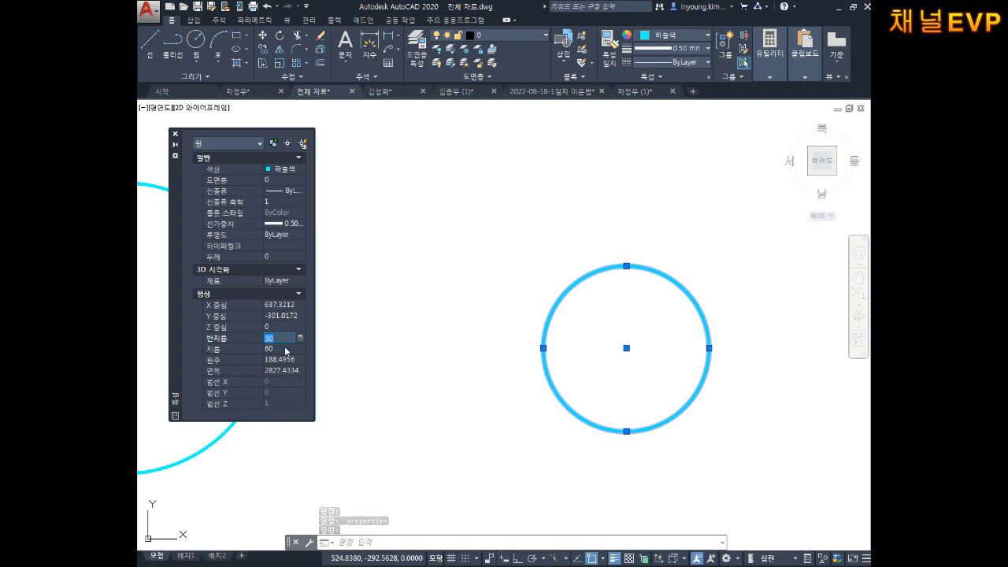
click(284, 349)
key(Escape)
key(Escape)
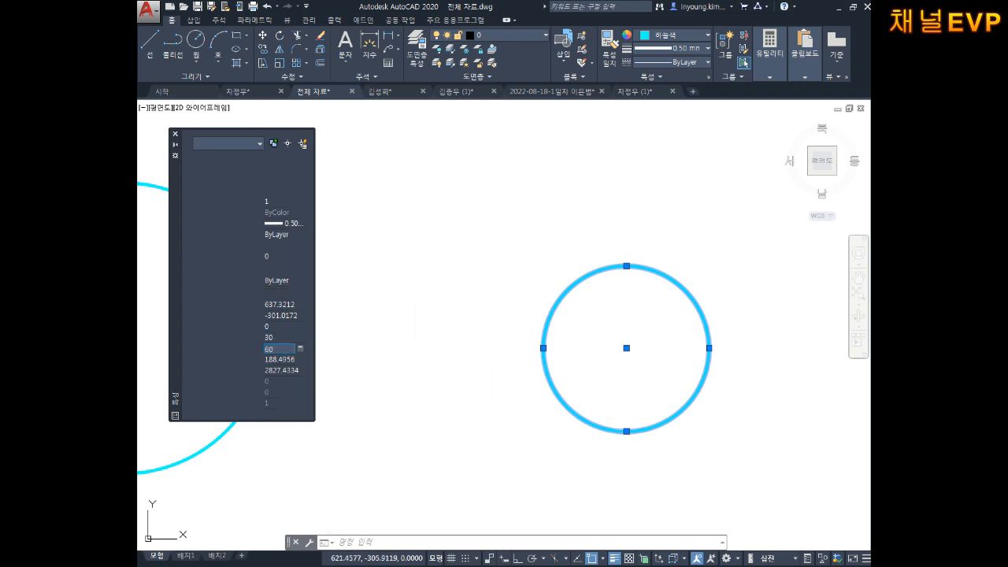
- Draw a circle with a radius of 15 above and to the left of the radius 30 circle
middle_drag(614, 346, 577, 346)
scroll(543, 339, down, 2)
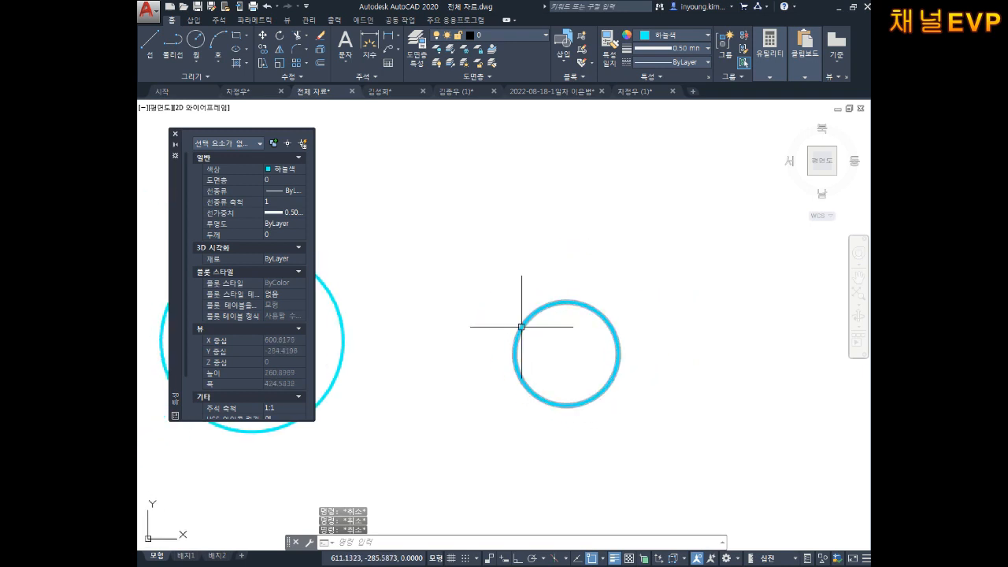
text(c)
key(Return)
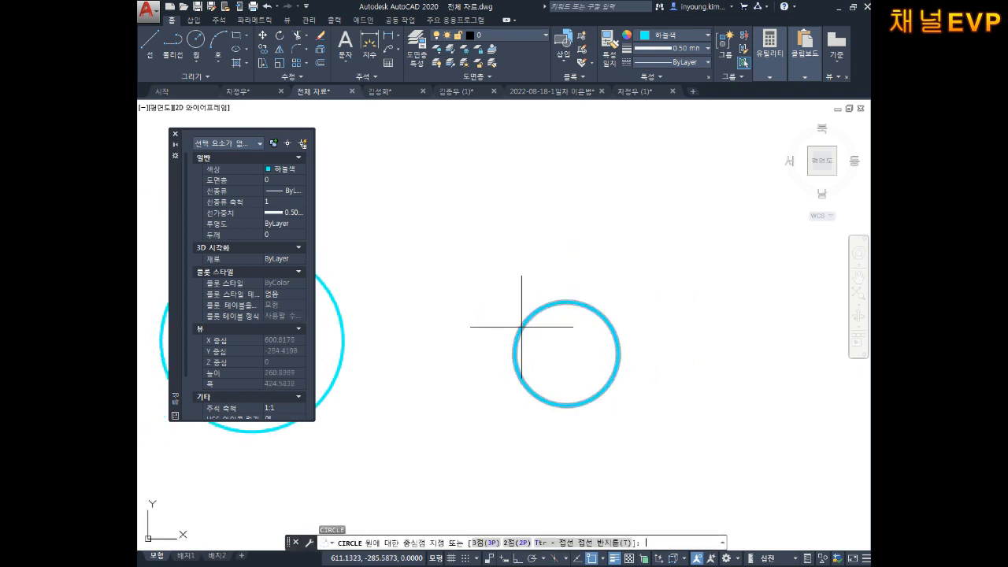
click(478, 236)
text(15)
key(Return)
key(Escape)
key(Escape)
key(Escape)
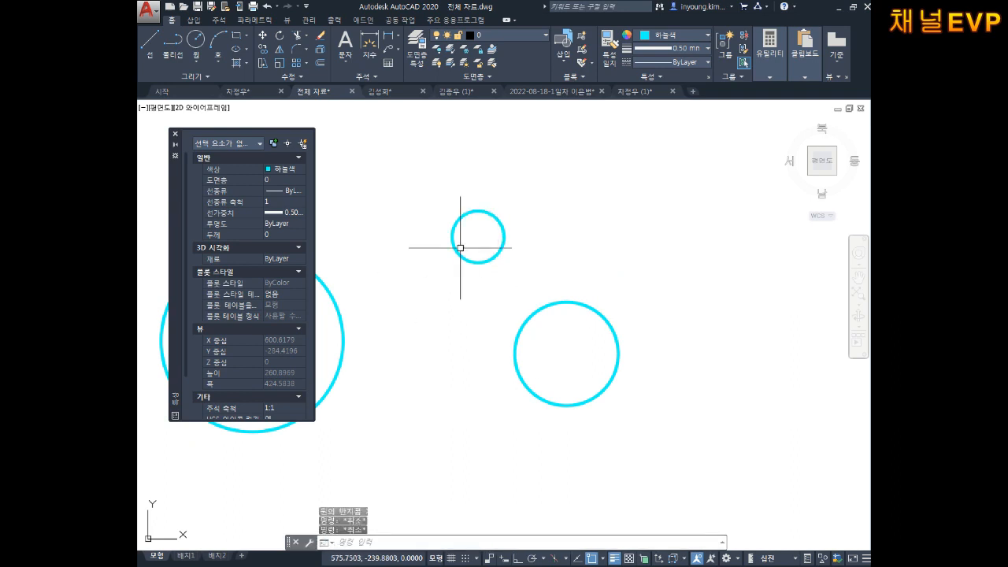
middle_drag(493, 218, 500, 231)
scroll(476, 241, up, 4)
click(553, 204)
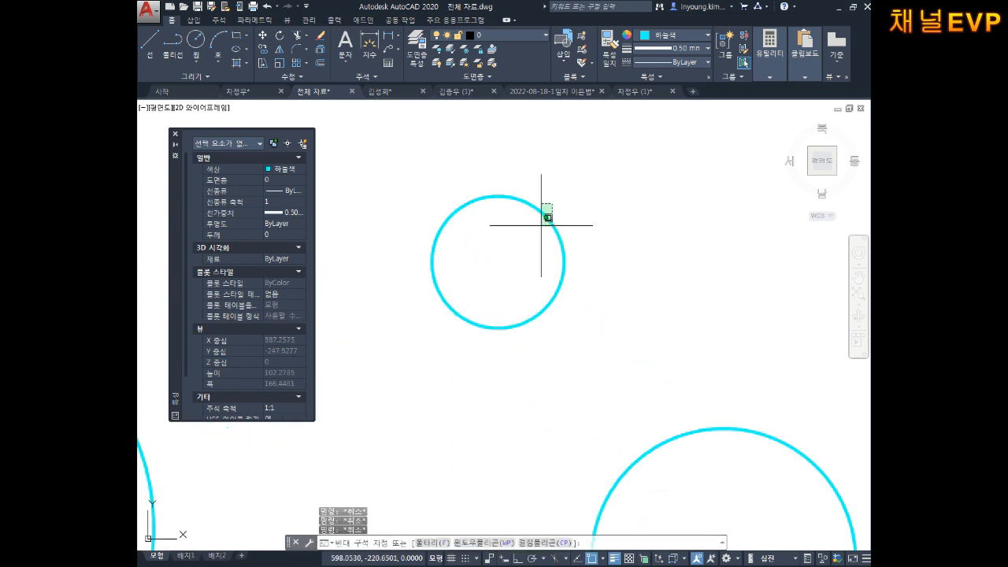
click(517, 265)
key(Escape)
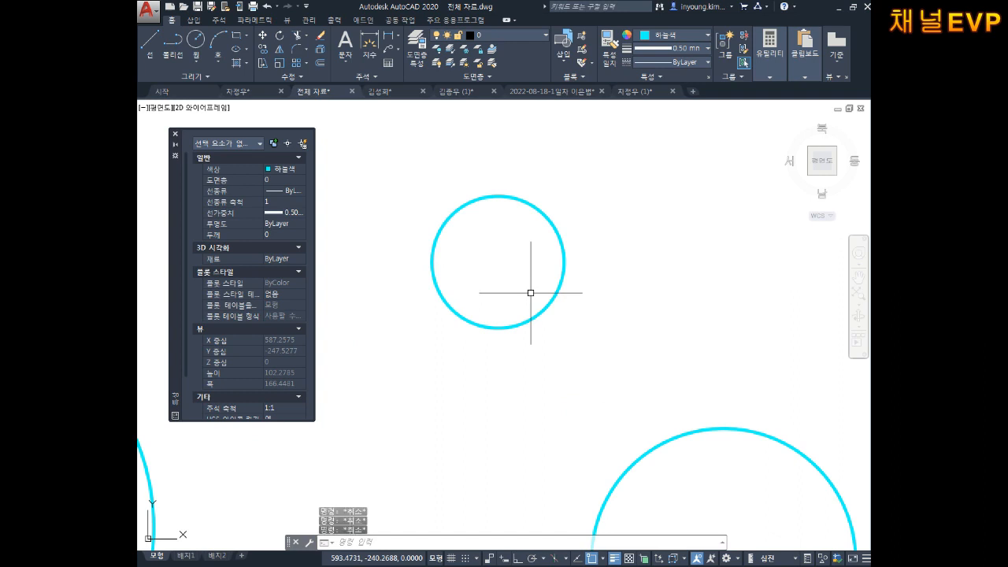
- Draw a circle by center point and a diameter of 30 to the right of the radius 15 circle
text(c)
key(Return)
mouse_move(693, 333)
middle_down()
mouse_move(643, 333)
mouse_move(592, 359)
mouse_move(583, 405)
middle_up()
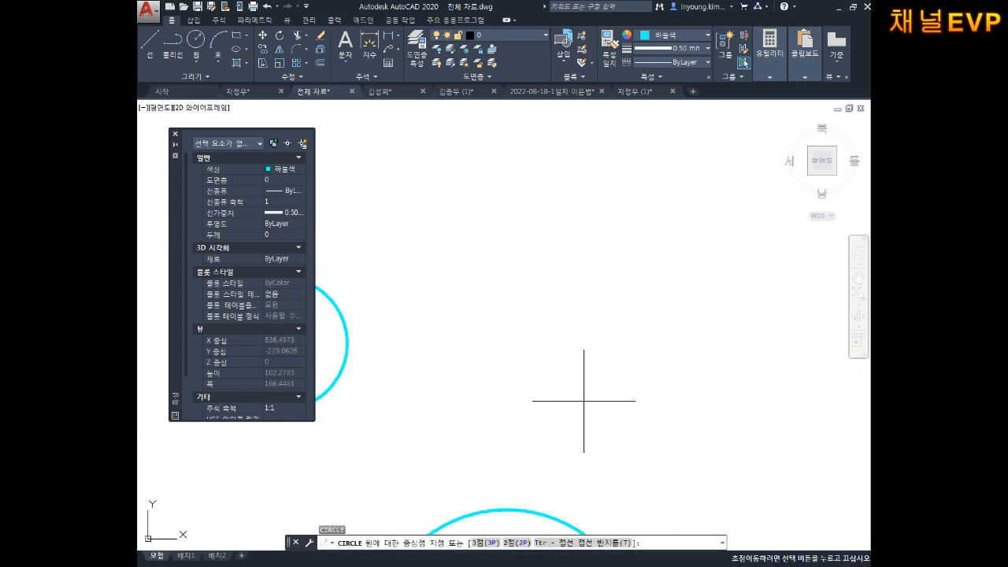
click(570, 311)
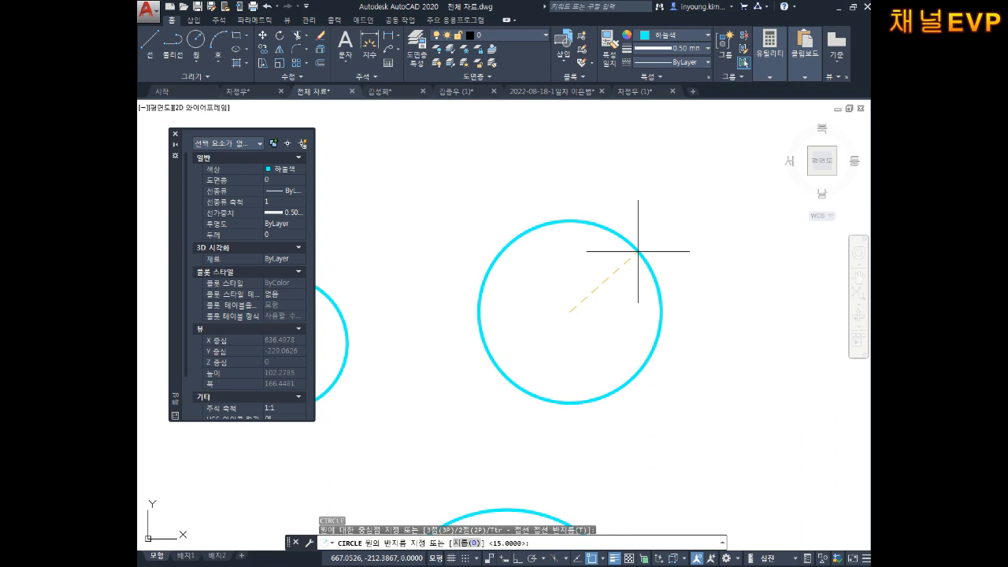
text(D)
key(Return)
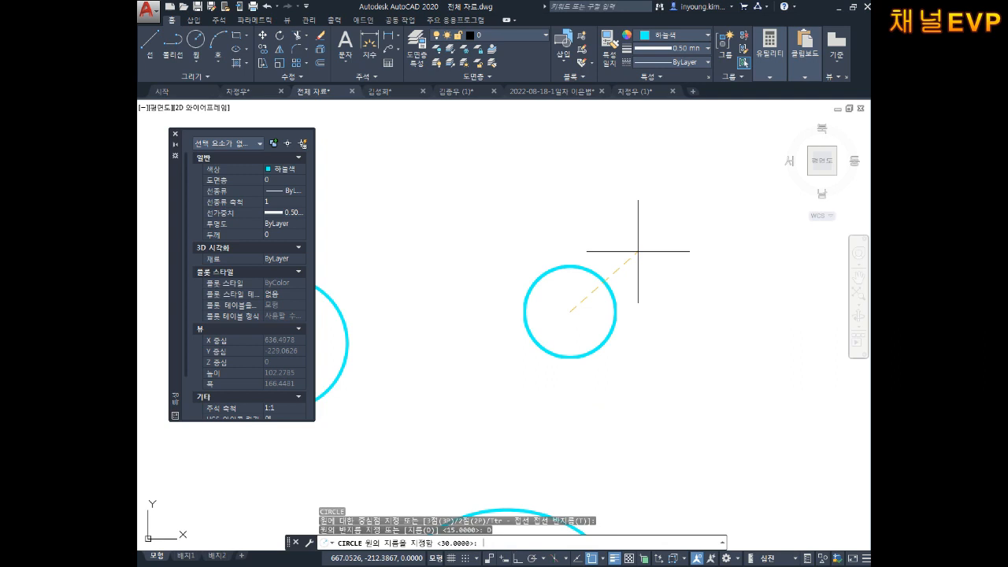
text(30)
key(Return)
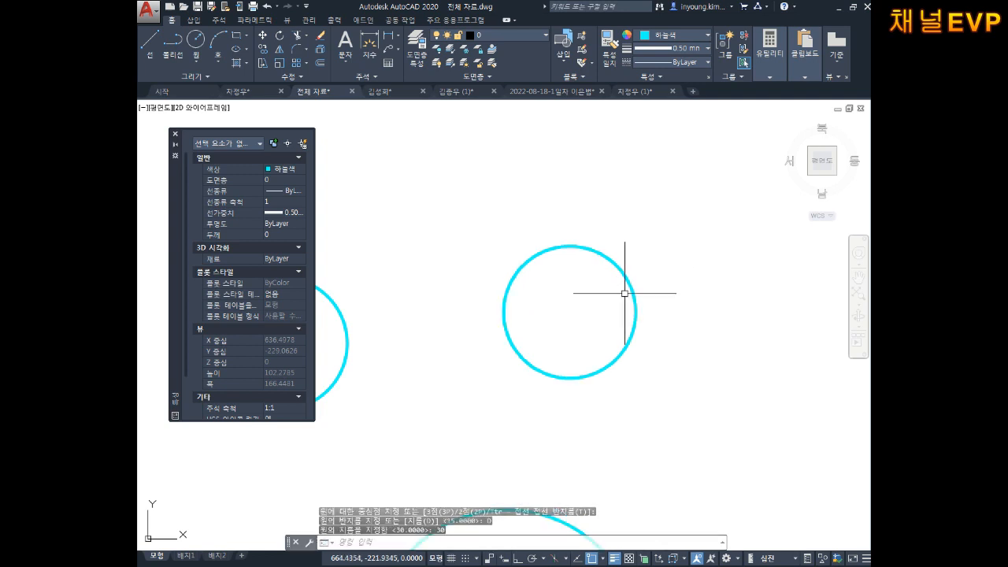
key(Escape)
key(Escape)
click(629, 275)
key(Escape)
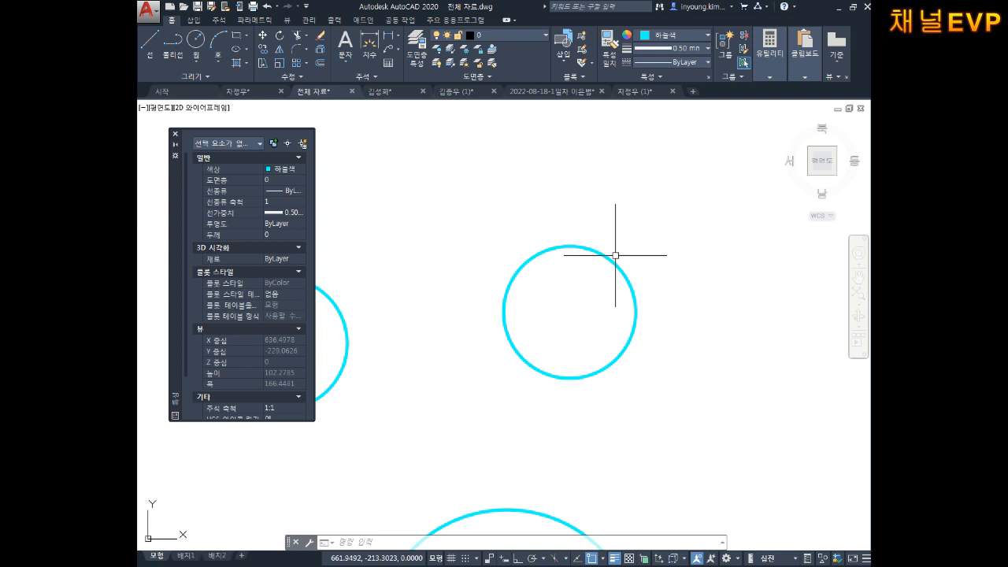
- Switch to the calculator and add up 8, 9, 10.5, 10, 7 and 8
scroll(598, 320, down, 2)
middle_drag(596, 322, 477, 287)
key(Escape)
key(Escape)
key(Escape)
scroll(630, 330, down, 4)
middle_drag(642, 338, 470, 280)
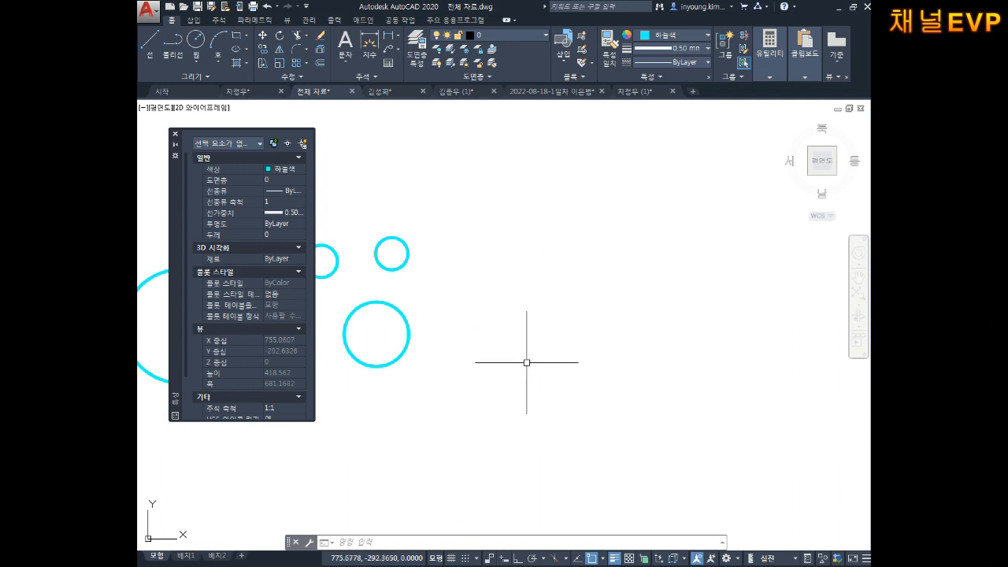
click(228, 565)
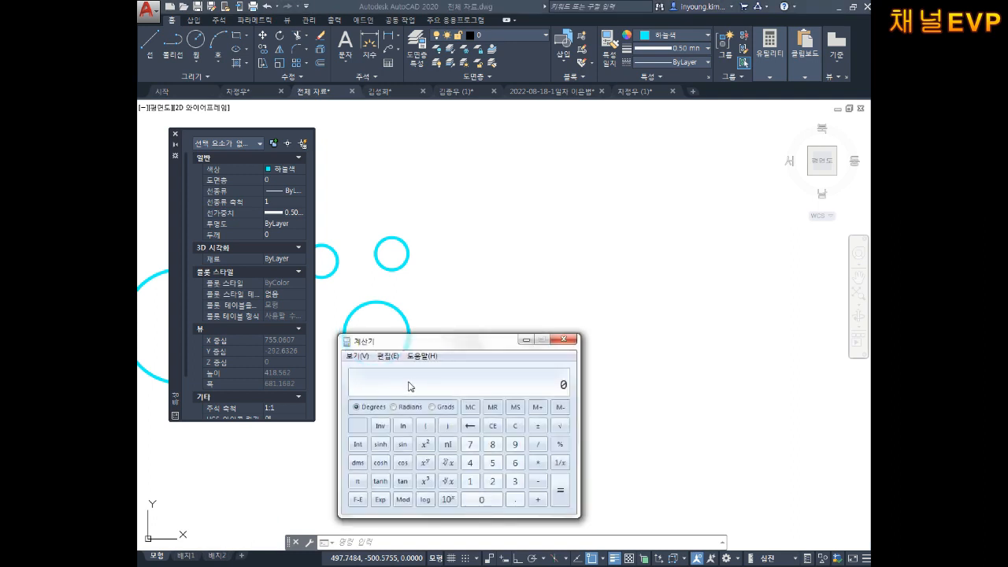
text(8 + 9 + 10.5 + 10 + 7 + 8 +)
key(Escape)
- Add up 7, 10, 10.5, 9 and 8, clear it, and add up 4, 8, 10.5, 9.5 and 11
text(7 + 10 + 10.5 + 9 + 8 +)
key(Escape)
text(4 + 8 + 10.5 + 9.5 + 11 +)
middle_drag(561, 320, 587, 340)
key(Escape)
key(Escape)
text(D)
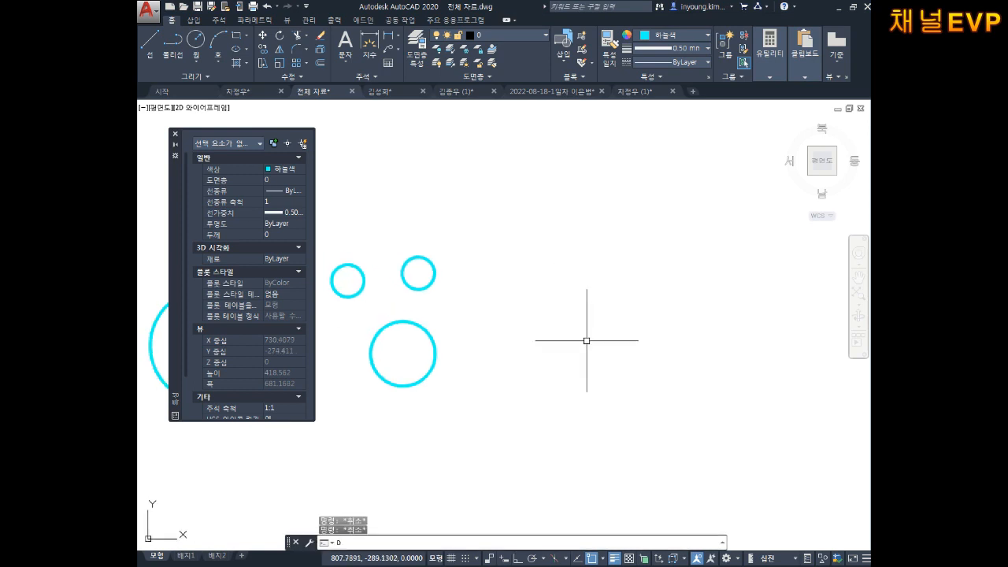
text(RA)
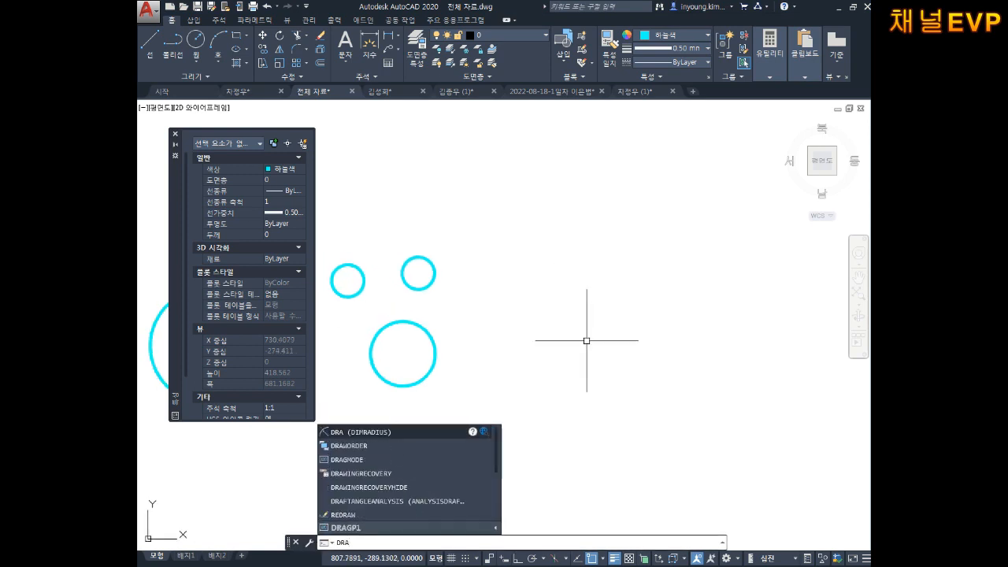
key(Escape)
mouse_move(477, 346)
middle_down()
mouse_move(516, 357)
mouse_move(538, 328)
middle_up()
middle_drag(649, 307, 535, 299)
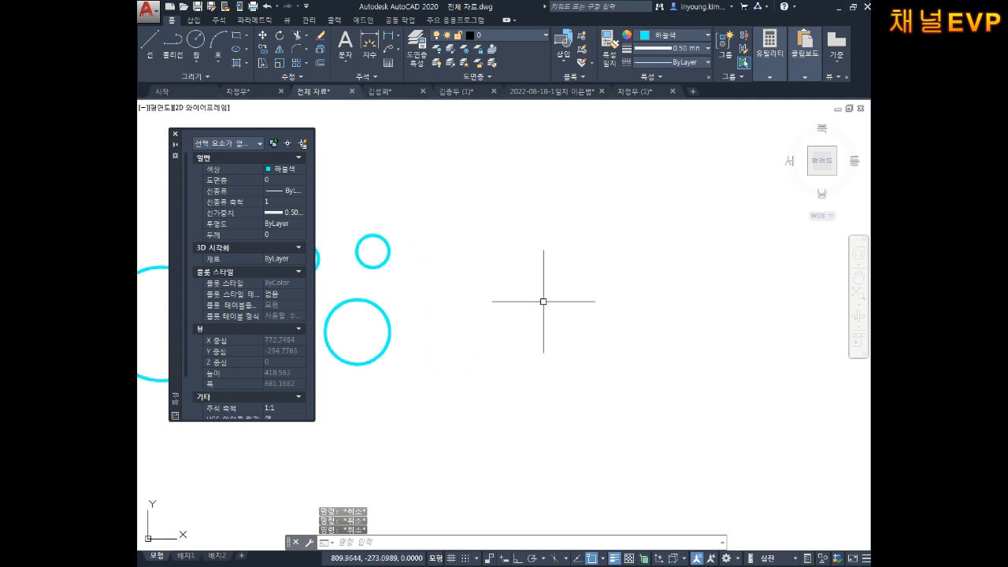
- Switch to Notepad and add the line "ESC 2번 누름" after a blank line below "임의점 클릭"
click(462, 563)
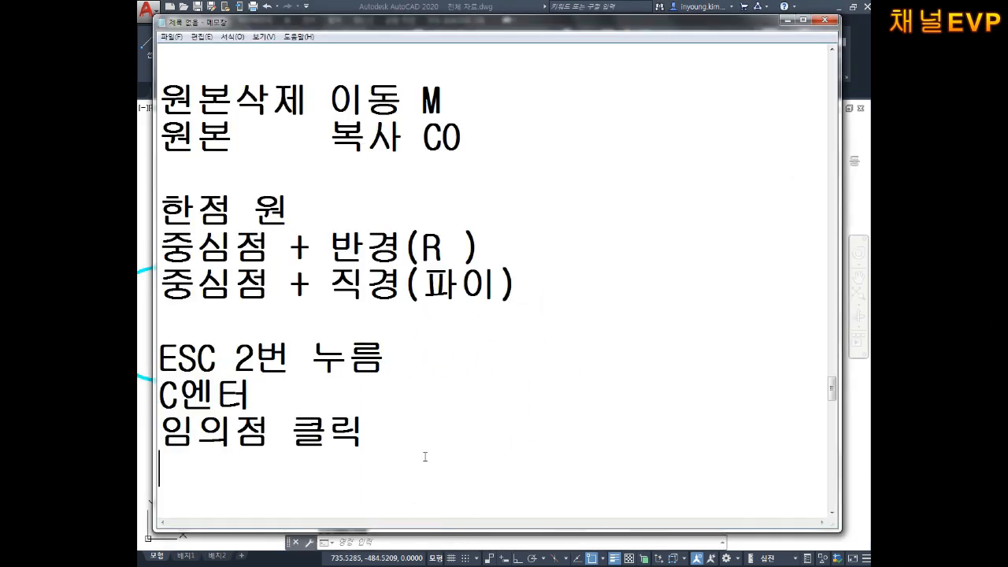
text(ㄷ)
key(BackSpace)
key(Hangul)
text(E)
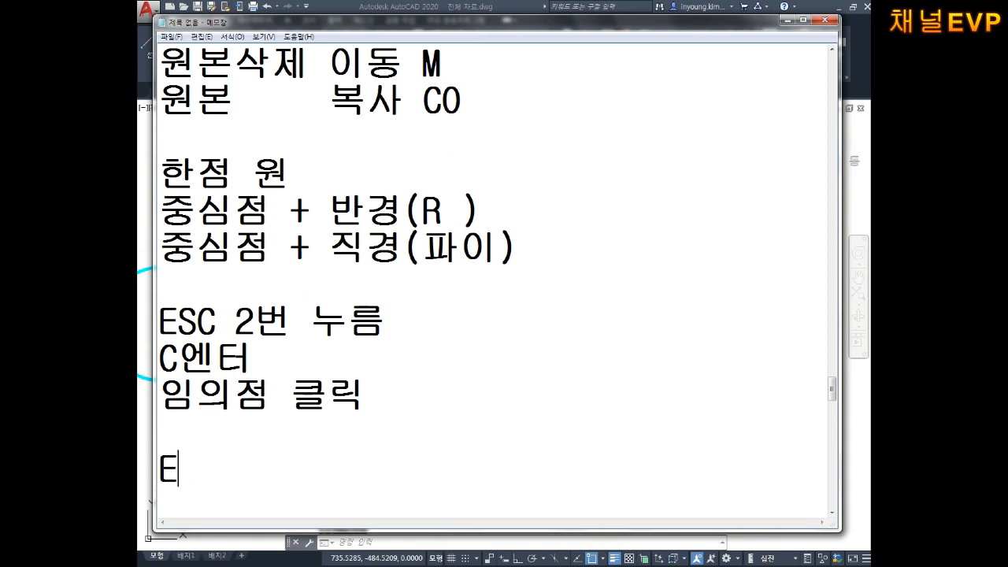
text(SC 2)
key(Hangul)
text(번)
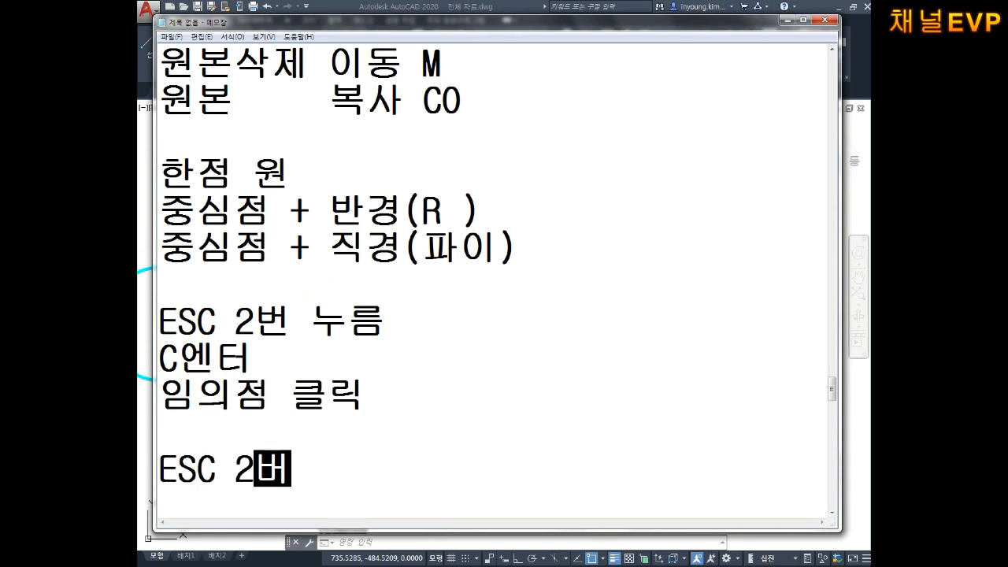
text(ㄴ)
key(BackSpace)
text(름)
key(Return)
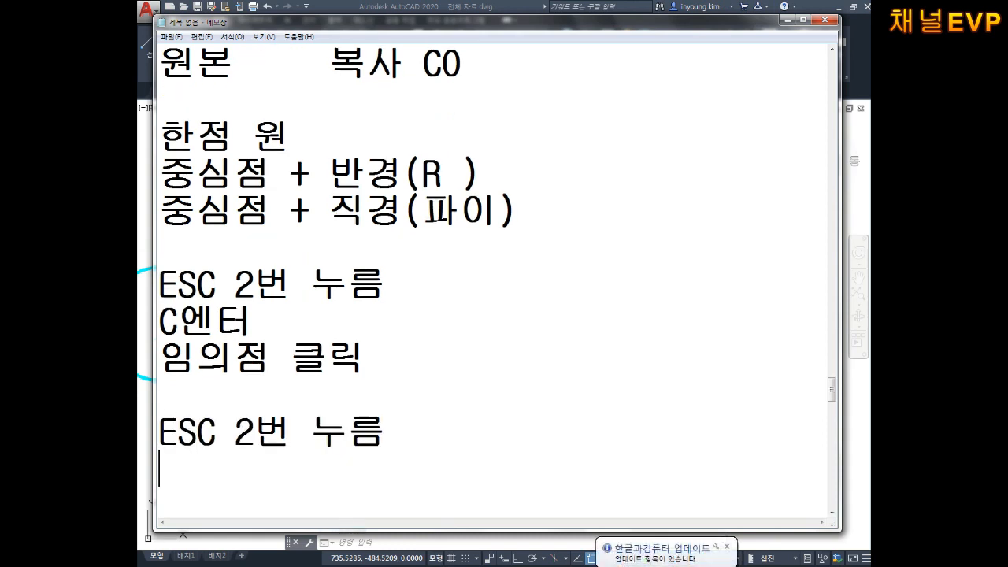
- Add the lines "REC 엔터" and "임의점 클릭" below the second "ESC 2번 누름"
text(REC 엔터)
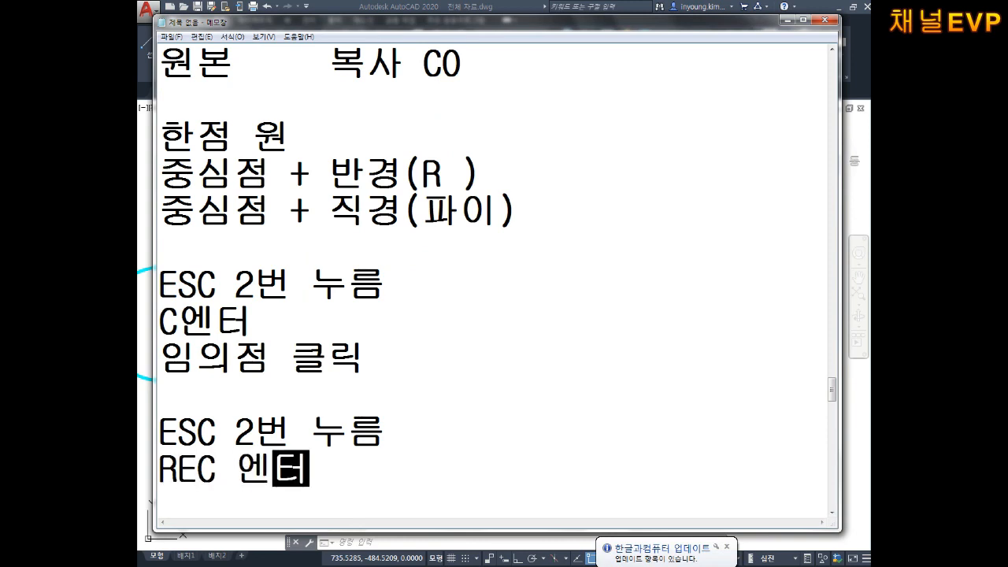
key(Return)
text(ㅇ임의점 클릭)
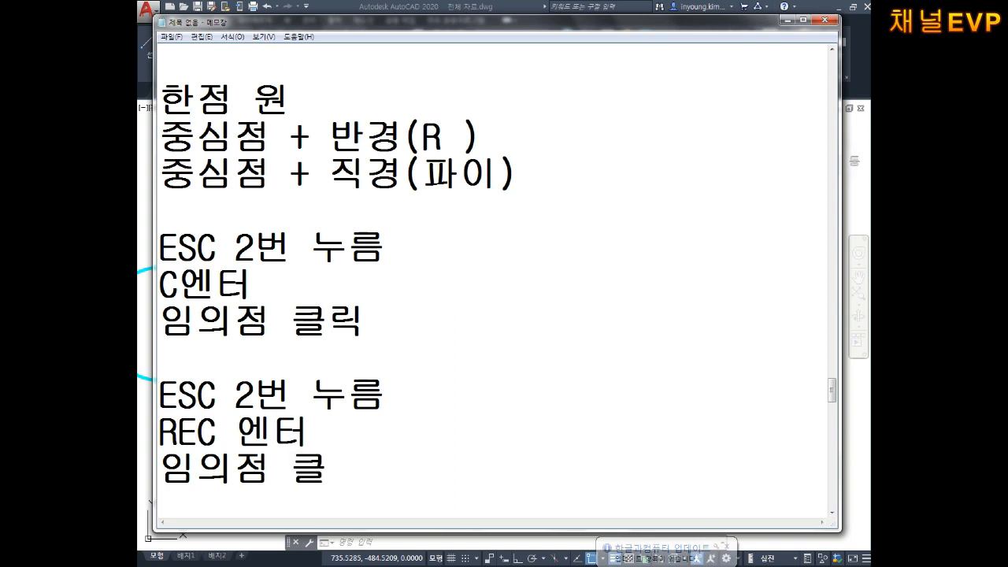
key(Return)
text(@52.)
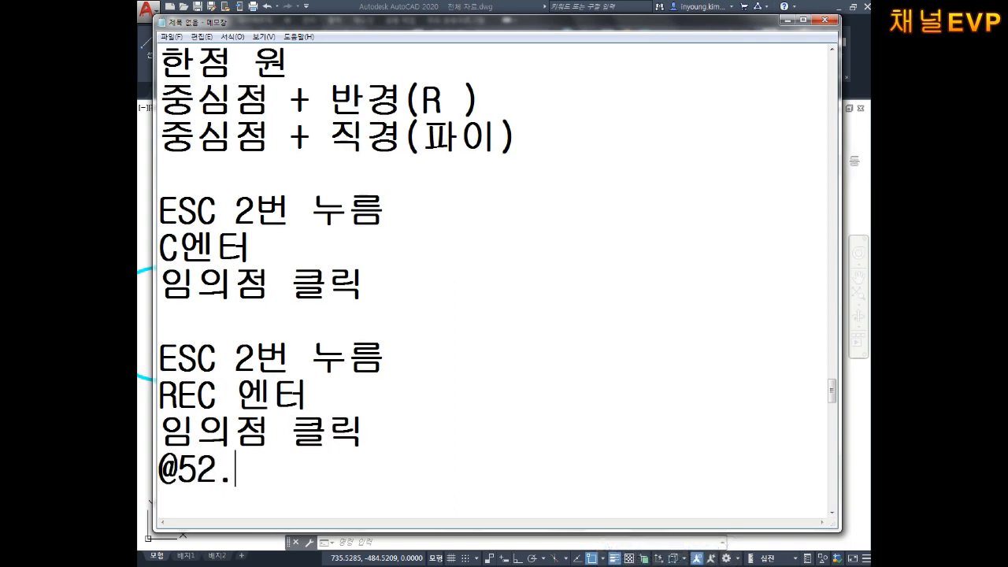
text(5,43)
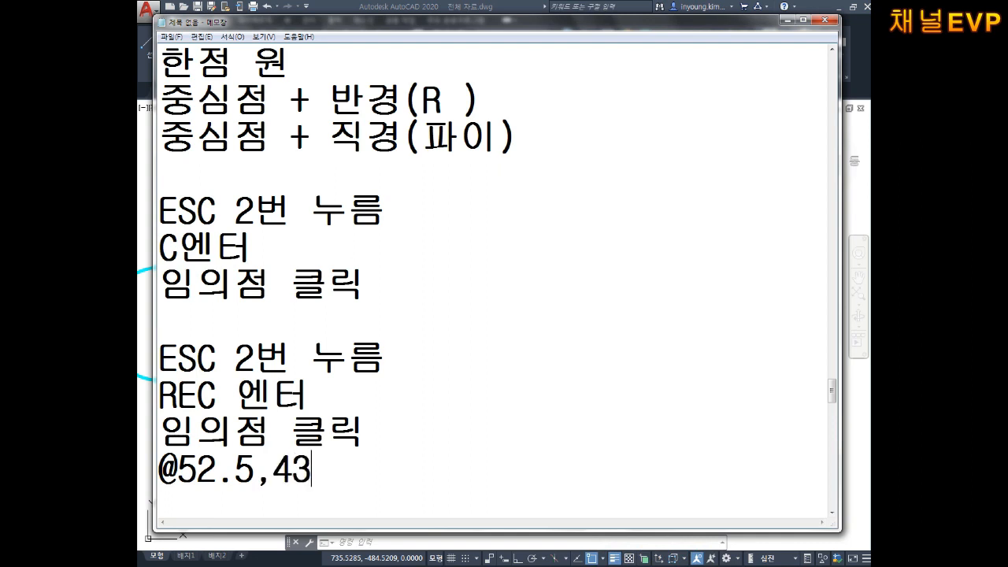
text( DP)
key(BackSpace)
key(BackSpace)
key(Hangul)
text(엔터)
key(Return)
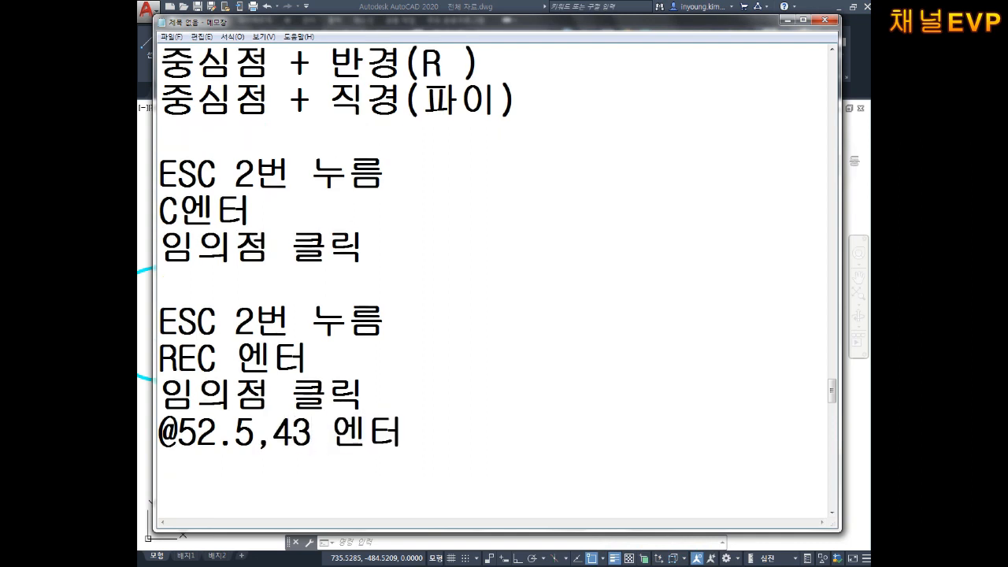
key(Return)
text(사각형 완성)
key(Return)
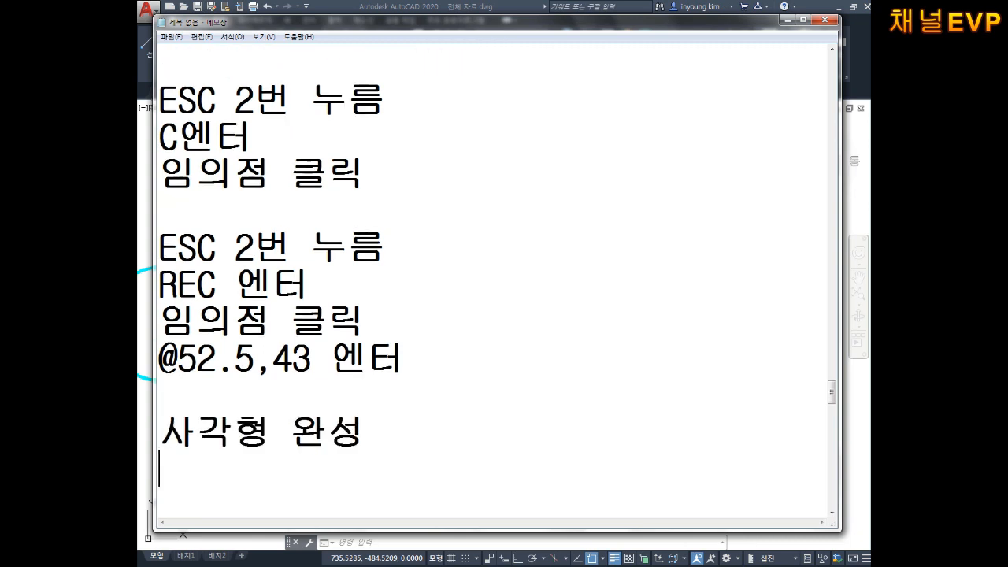
- Insert the line "선의 색상, 선의 굵기" directly above the second "ESC 2번 누름" line
key(Up)
key(Up)
key(Up)
key(Up)
key(Up)
key(Up)
key(Up)
key(Return)
text(선의)
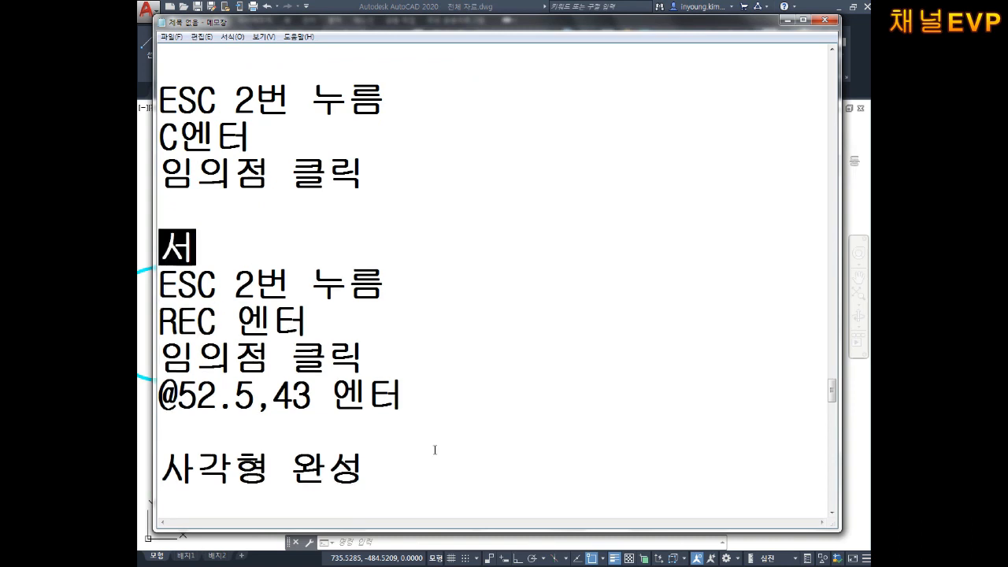
text( 색상 선)
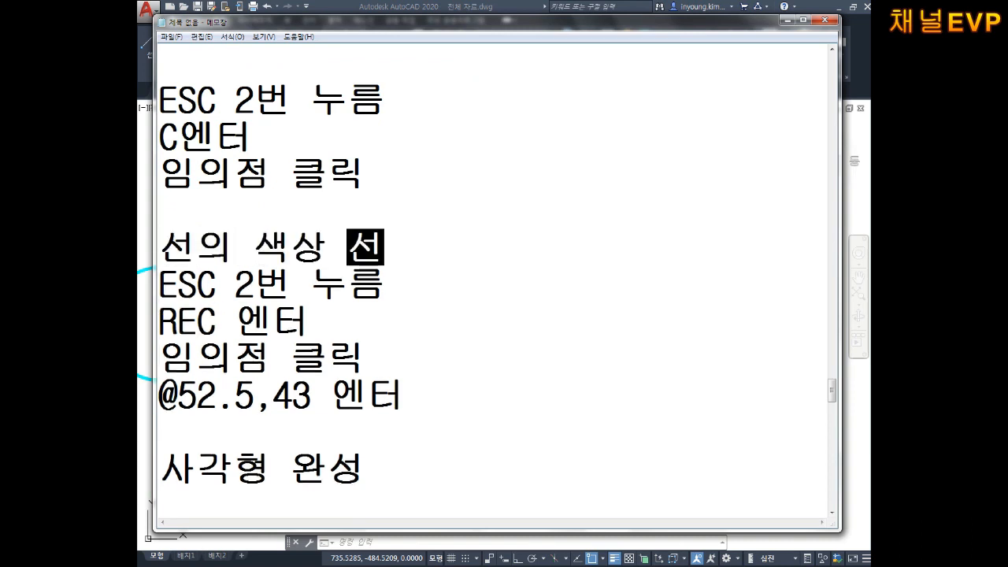
text(ㅇ의 굵기)
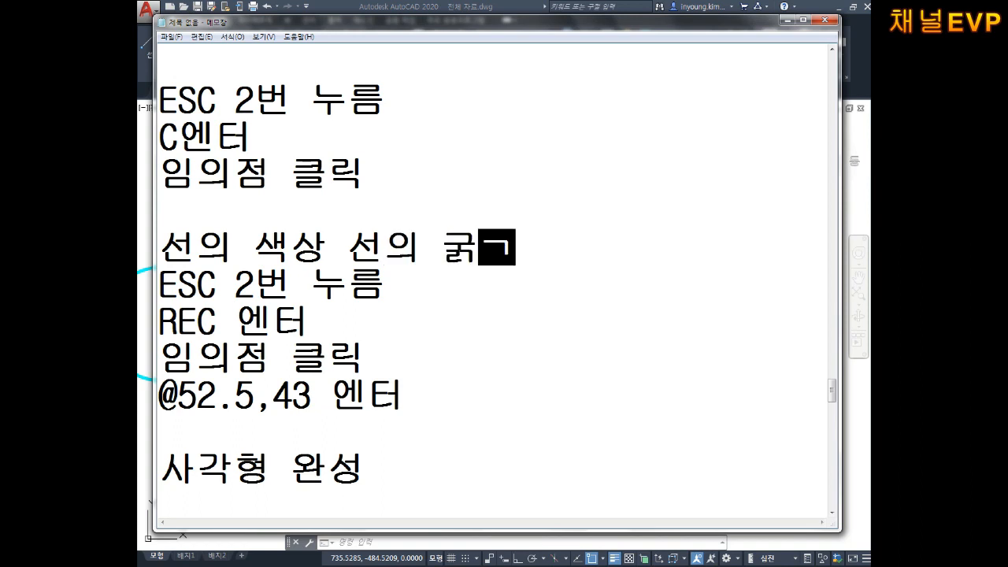
key(Left)
key(Left)
key(Left)
key(Left)
key(Left)
key(Left)
key(Left)
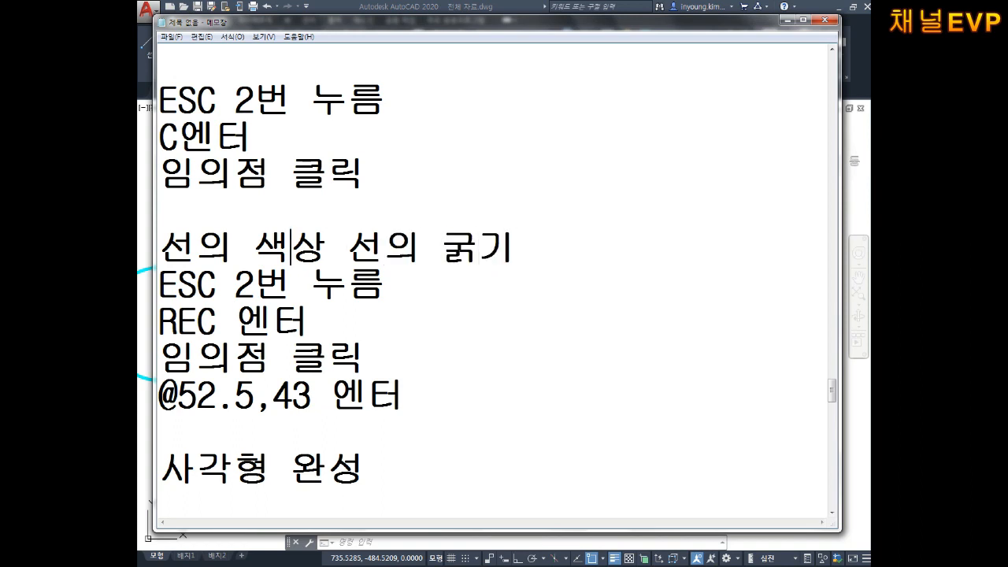
text(,)
- Add the heading "사각형그리기" a few lines below "사각형 완성" and delete it again
key(Down)
key(Down)
key(Down)
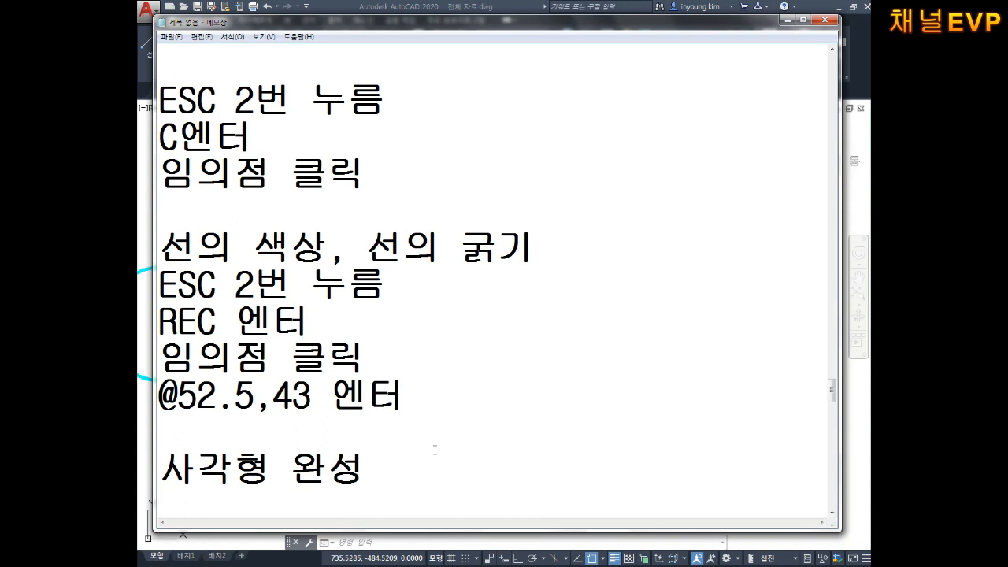
key(Down)
key(Down)
key(Down)
key(End)
key(Return)
key(Return)
key(Return)
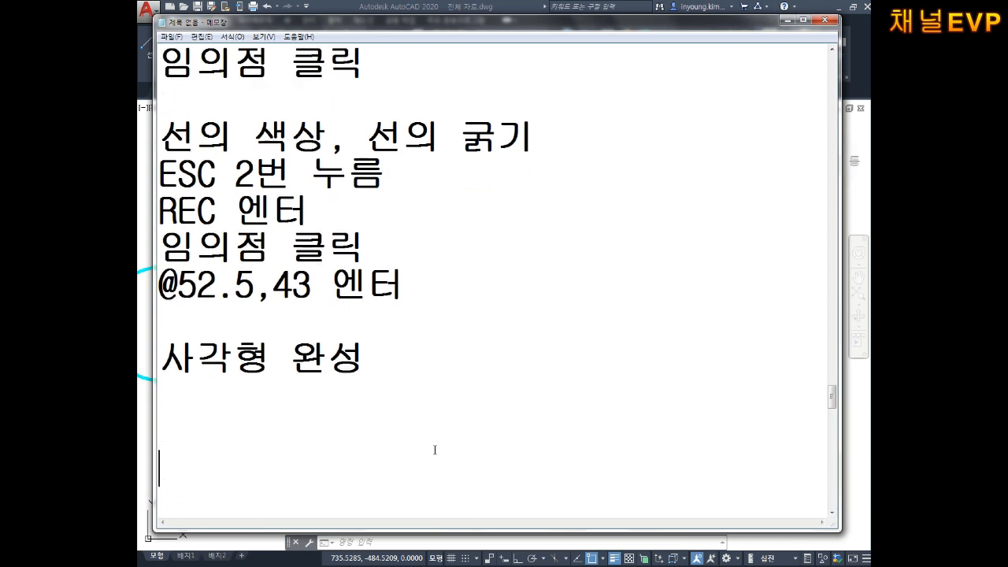
key(Return)
text(사각형그리기)
key(Return)
key(Up)
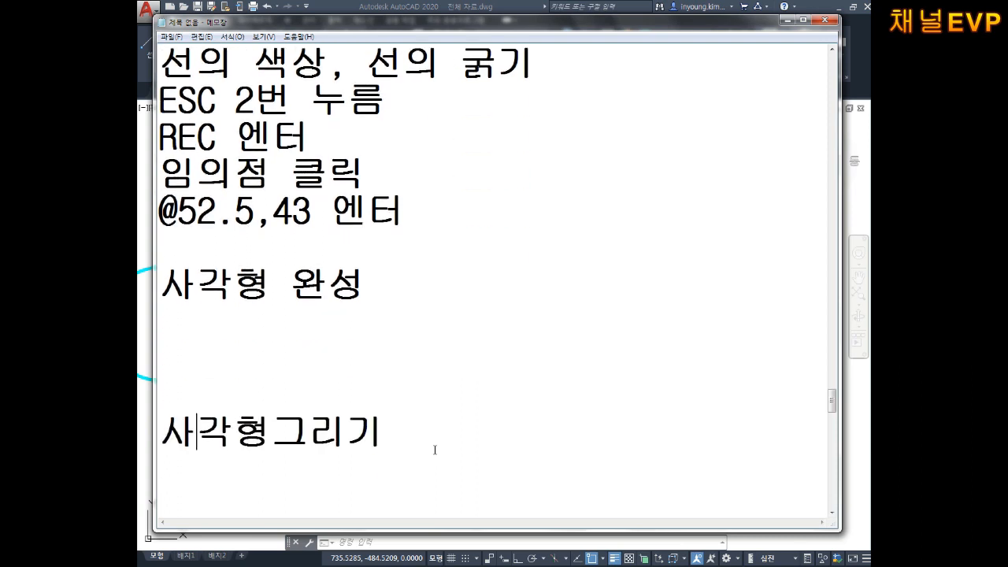
drag(384, 432, 155, 434)
key(BackSpace)
key(BackSpace)
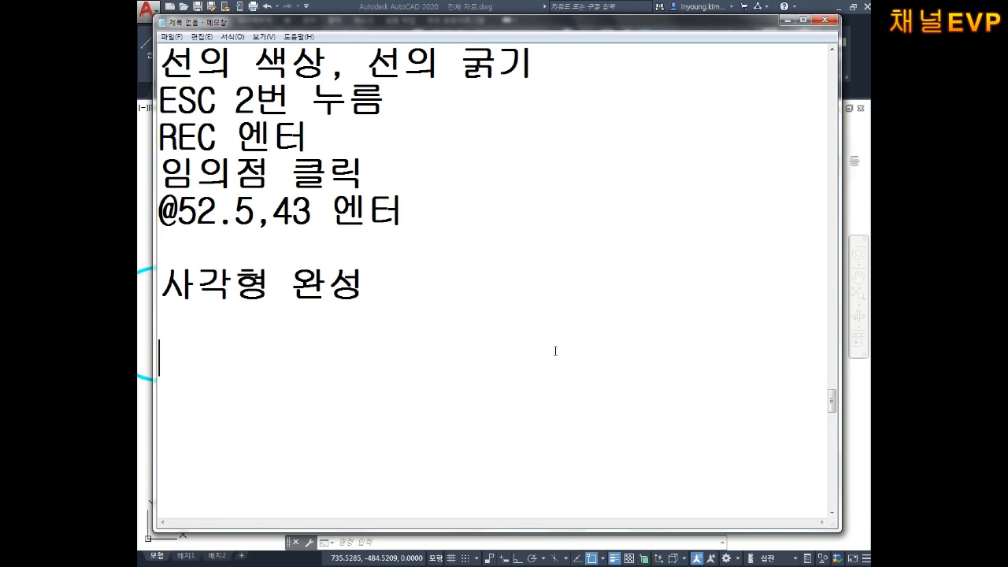
- Switch to AutoCAD and set the current colour to red (빨간색) and the current lineweight to 0.35 mm
key(alt+Tab)
key(Escape)
key(Escape)
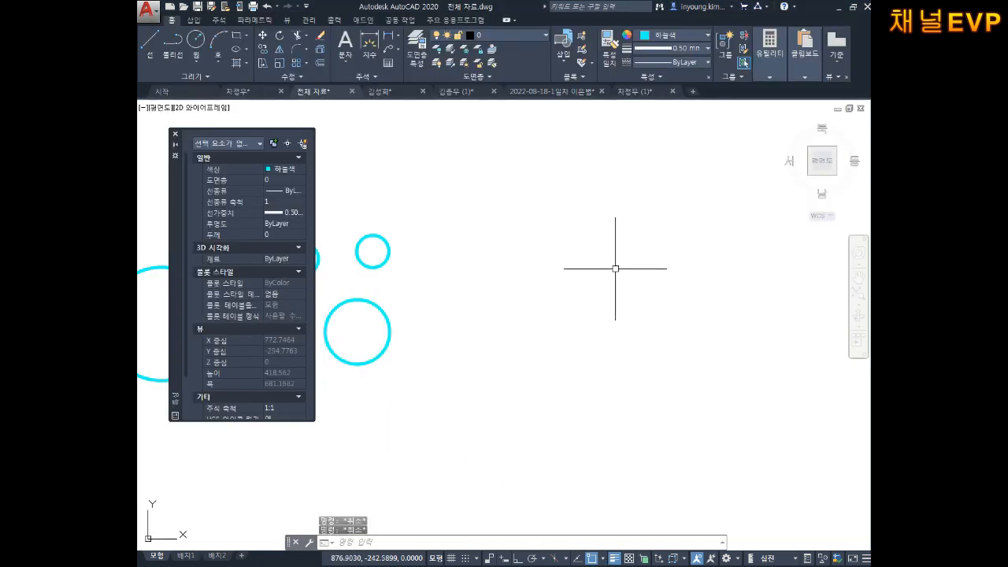
click(672, 38)
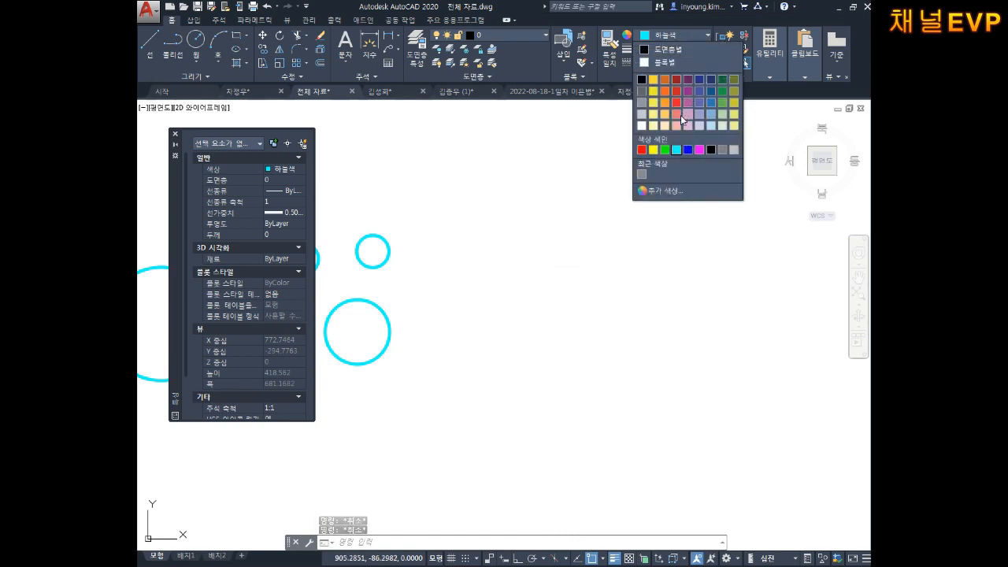
click(642, 149)
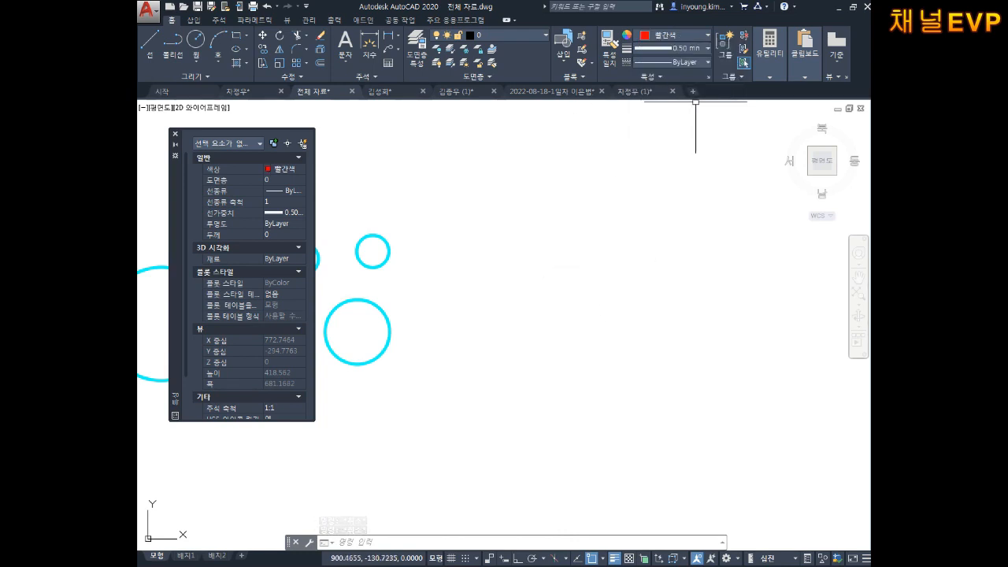
click(677, 49)
scroll(690, 117, up, 1)
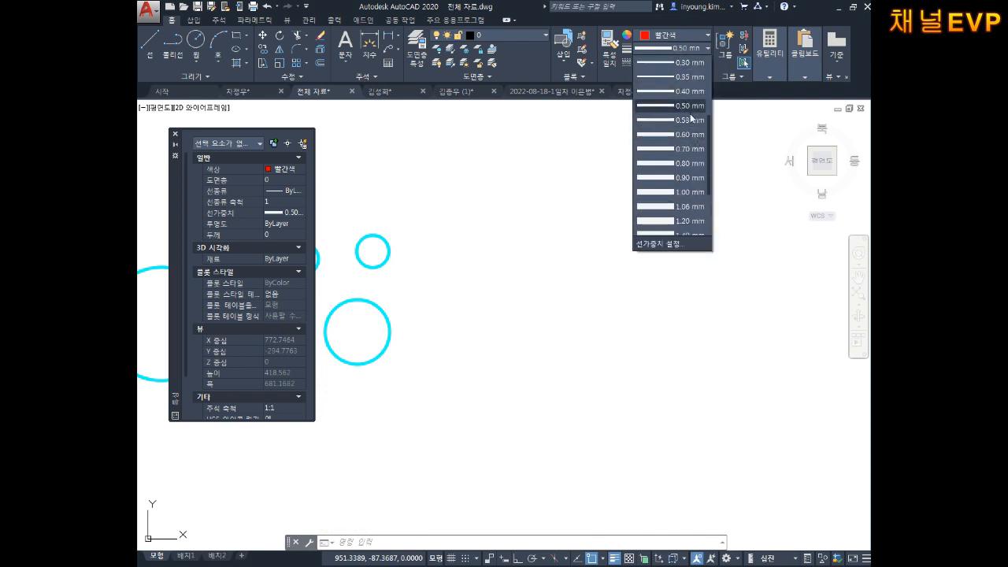
click(681, 76)
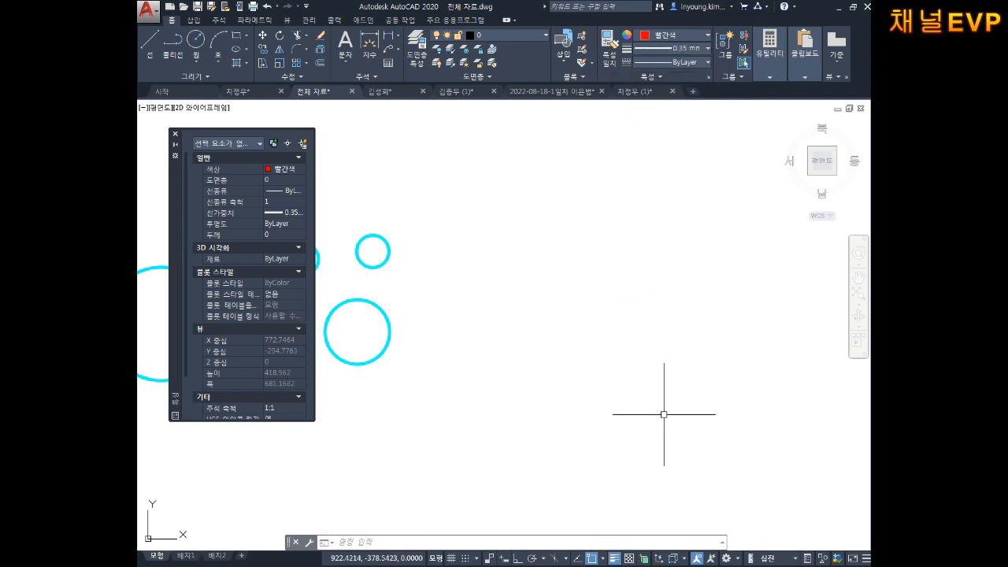
click(615, 559)
click(615, 558)
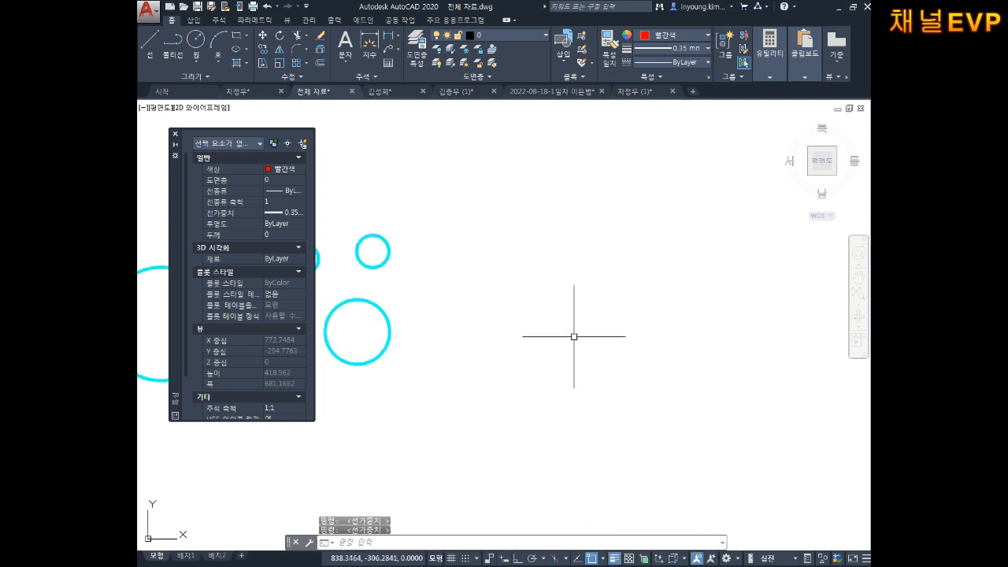
middle_drag(501, 326, 675, 355)
scroll(528, 301, up, 3)
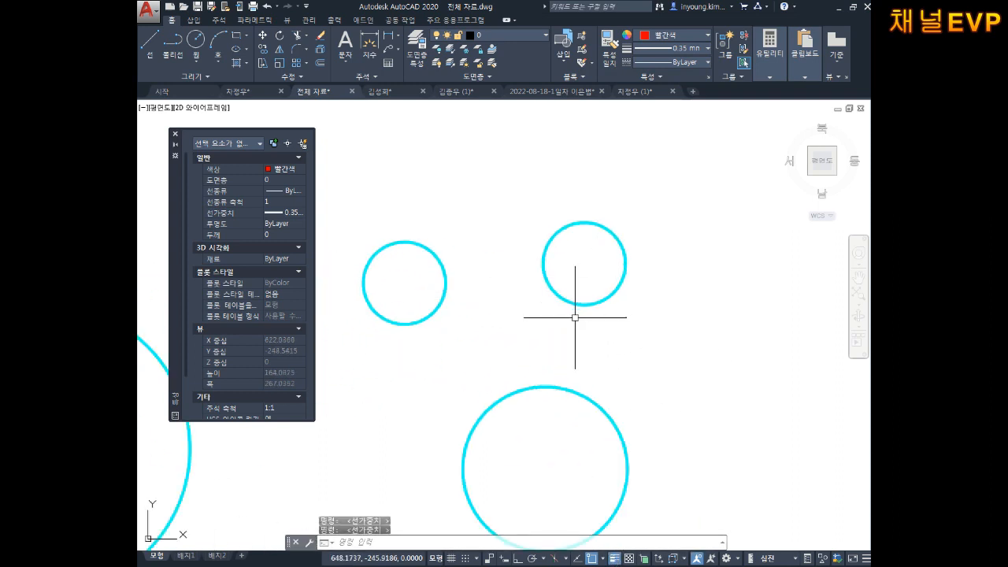
scroll(575, 317, down, 10)
middle_drag(713, 378, 580, 369)
middle_drag(664, 333, 594, 352)
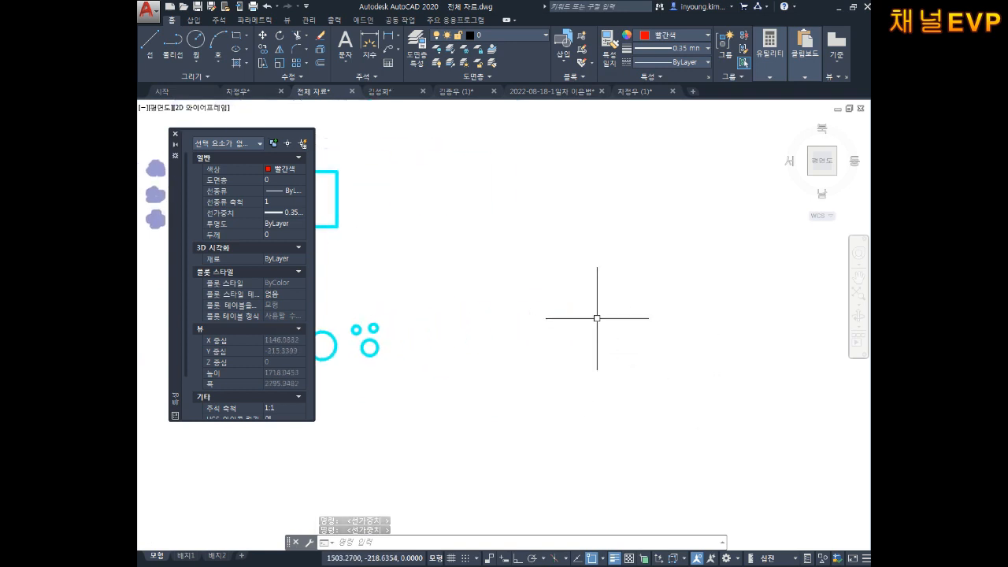
key(Escape)
key(Escape)
key(Escape)
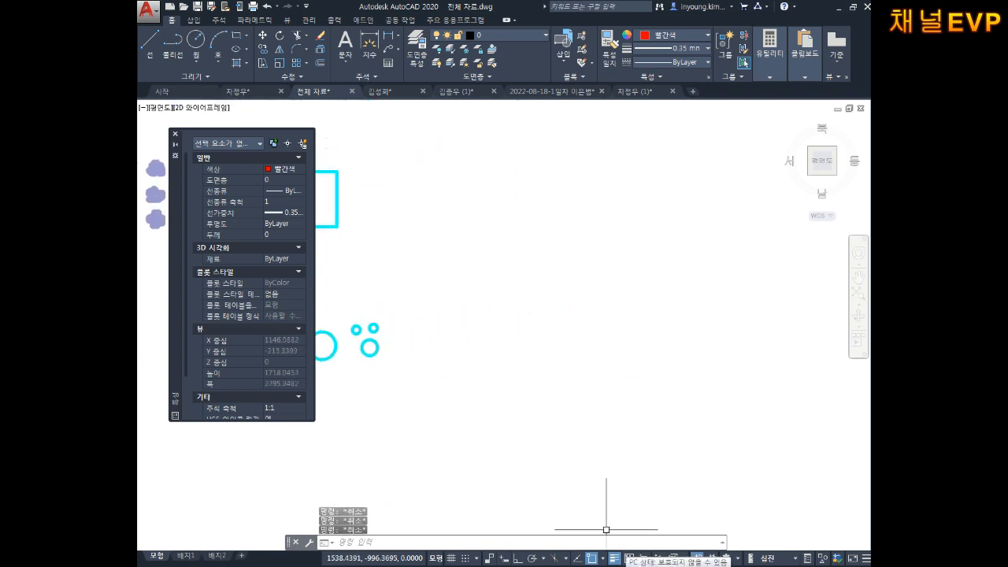
text(rec)
key(Return)
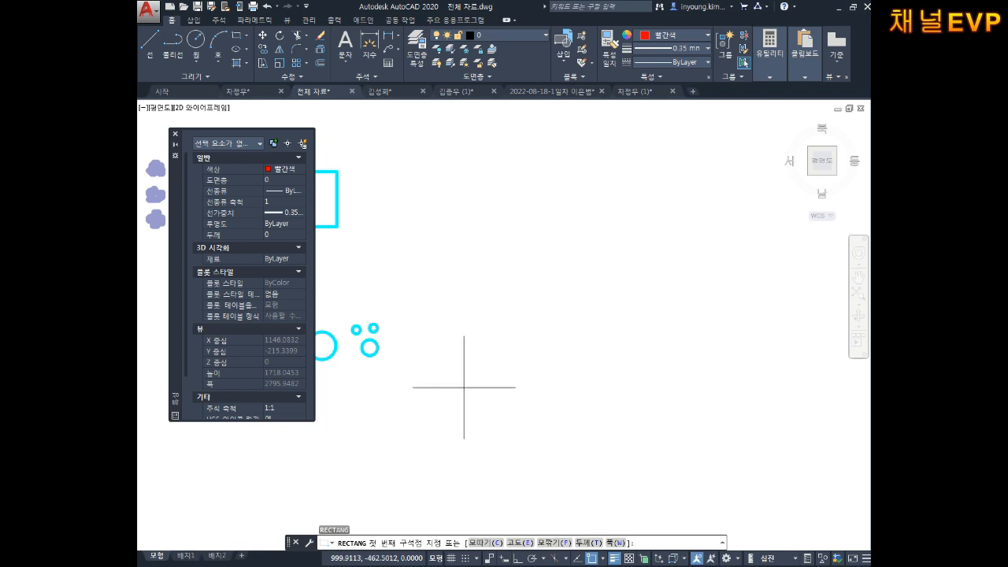
click(465, 364)
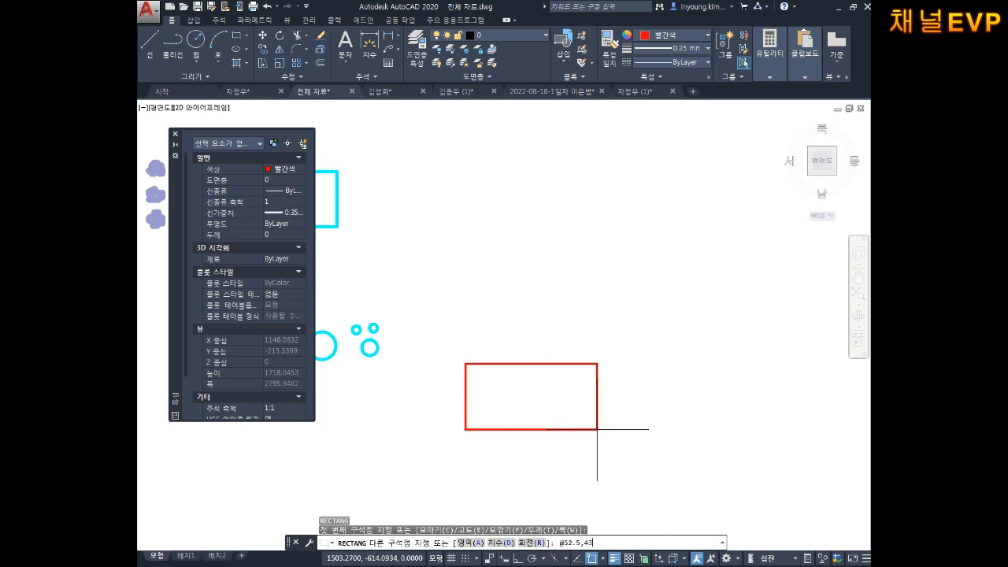
key(Return)
key(Escape)
key(Escape)
key(Escape)
scroll(457, 347, up, 12)
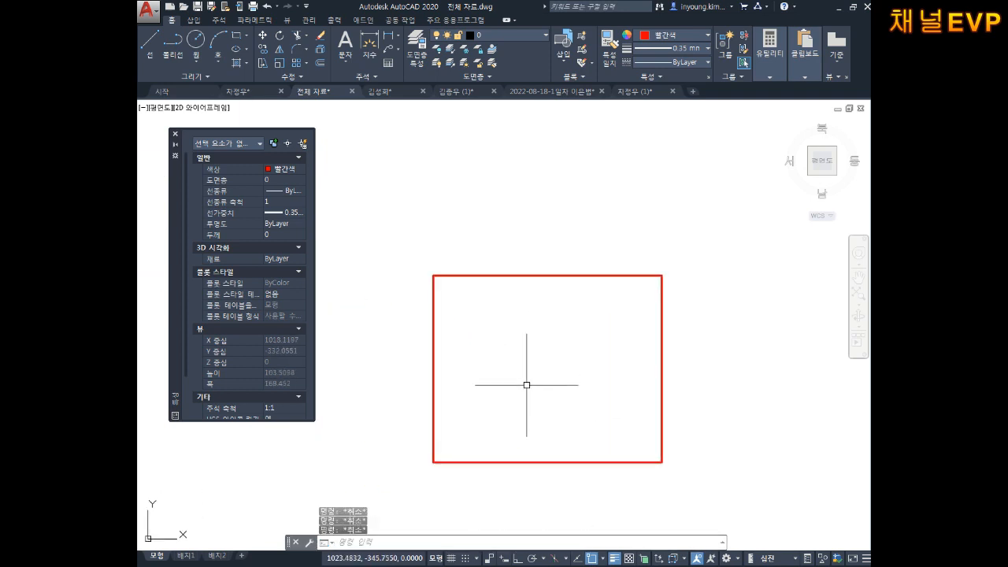
middle_drag(524, 304, 517, 315)
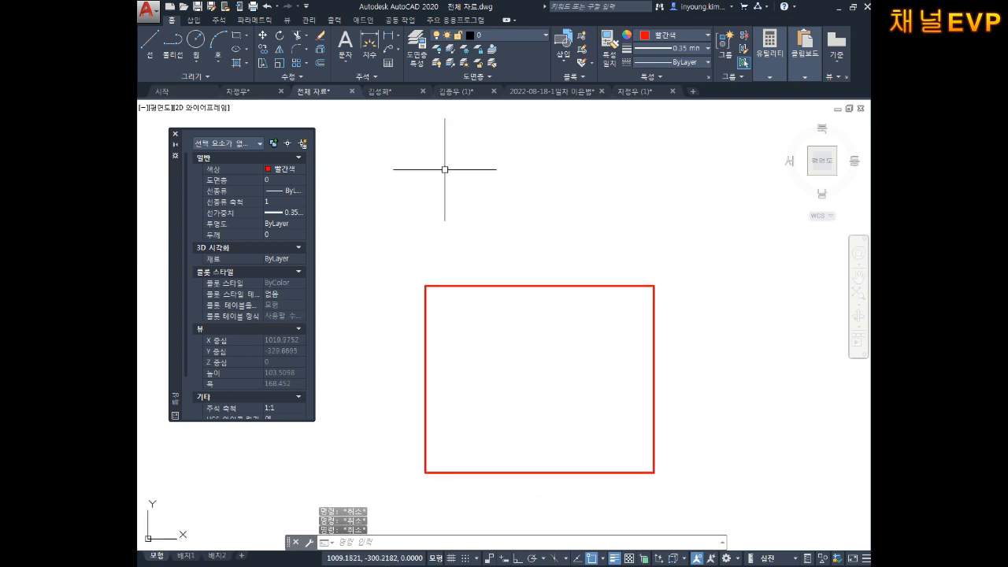
- Add a linear dimension below the red rectangle's bottom edge, from corner to corner
click(488, 472)
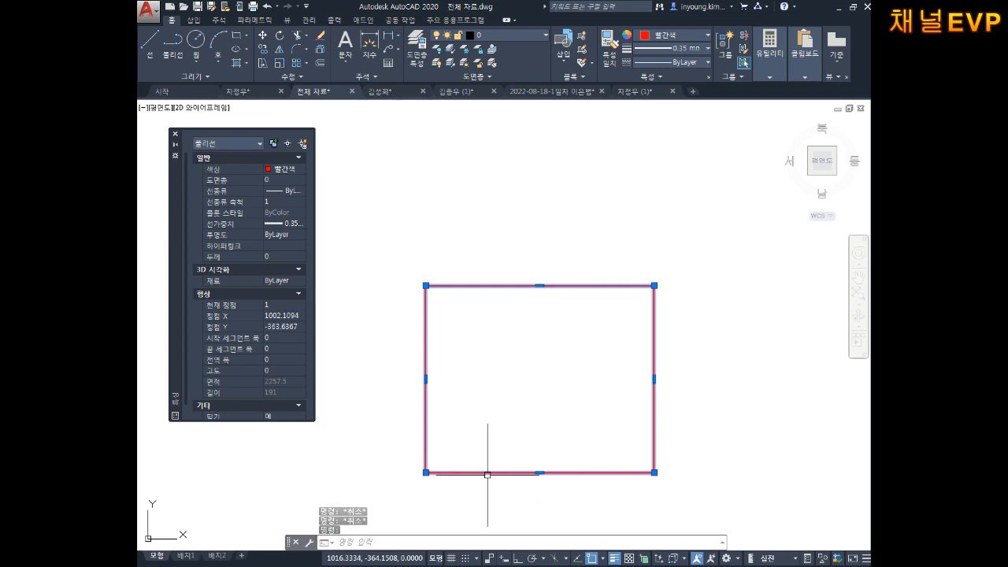
key(Escape)
text(DIM)
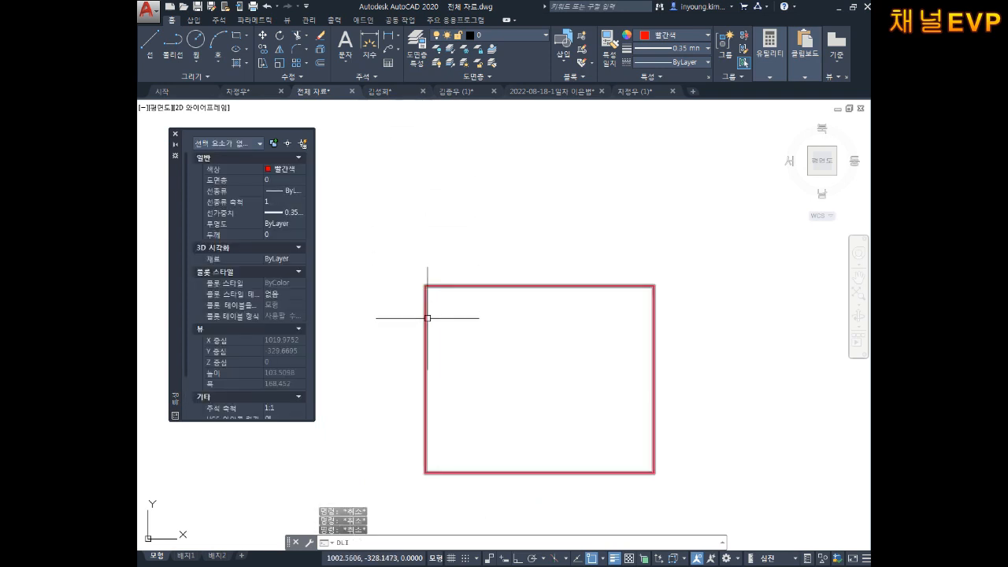
text(LI)
key(Return)
click(425, 472)
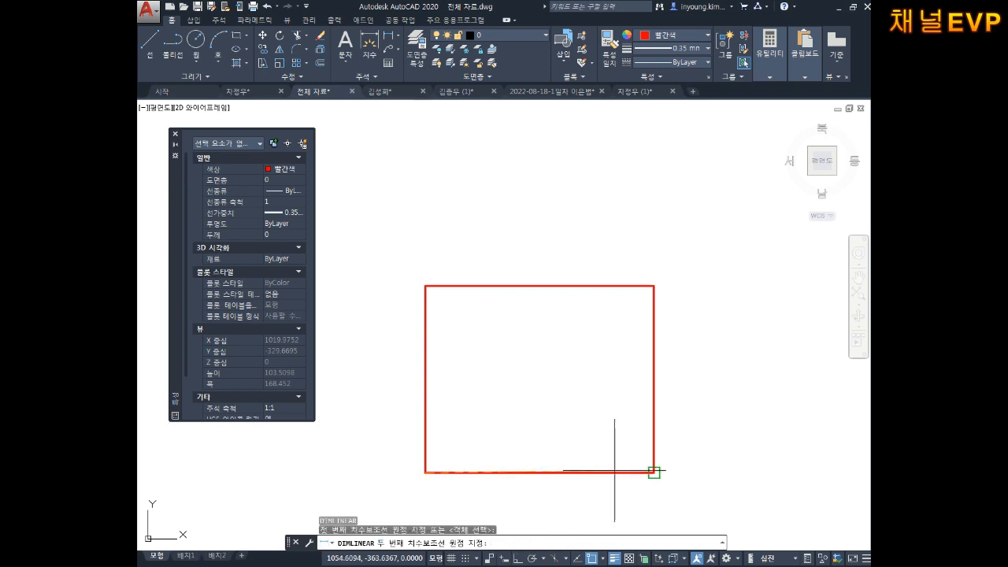
click(653, 472)
click(583, 489)
scroll(583, 473, up, 4)
key(Escape)
key(Escape)
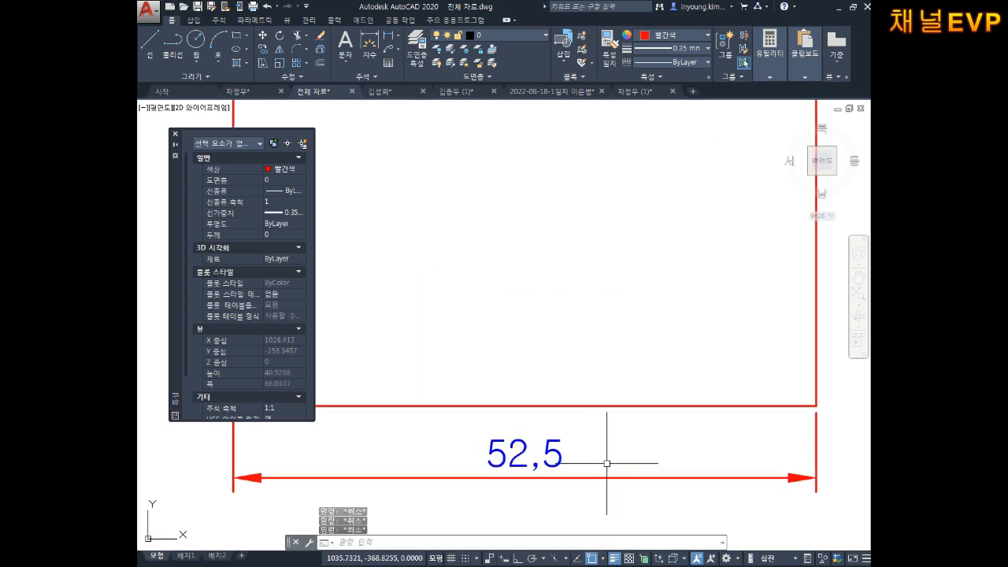
- Delete the linear dimension below the red rectangle
scroll(602, 464, down, 4)
click(621, 449)
click(544, 476)
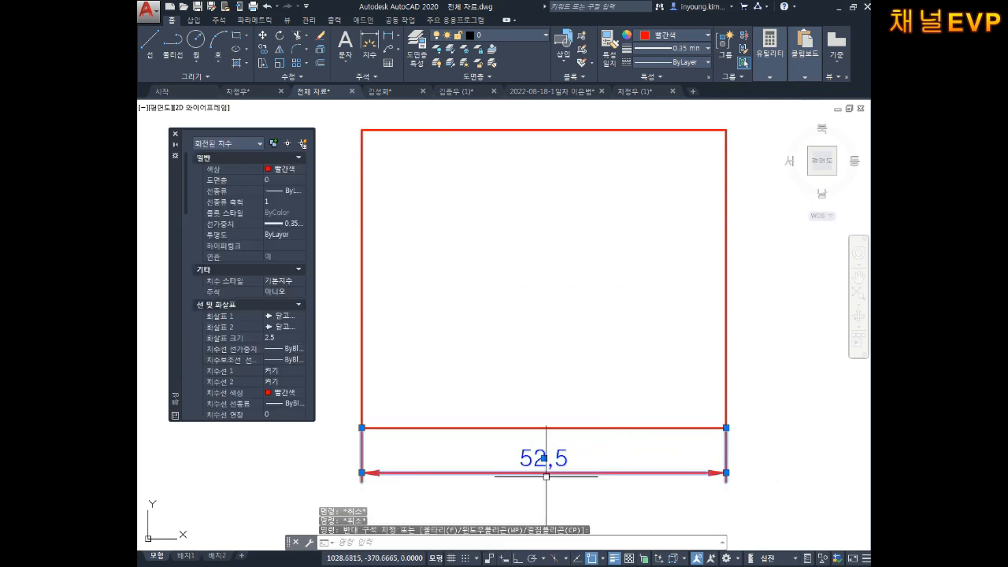
key(Delete)
scroll(544, 472, down, 3)
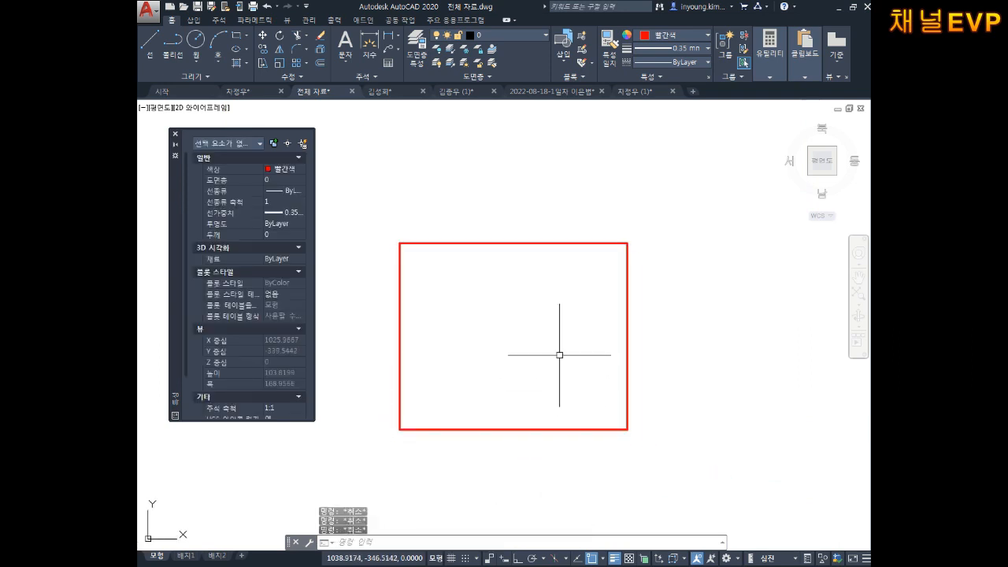
- Hide the Properties palette
key(ctrl+1)
middle_drag(558, 347, 560, 322)
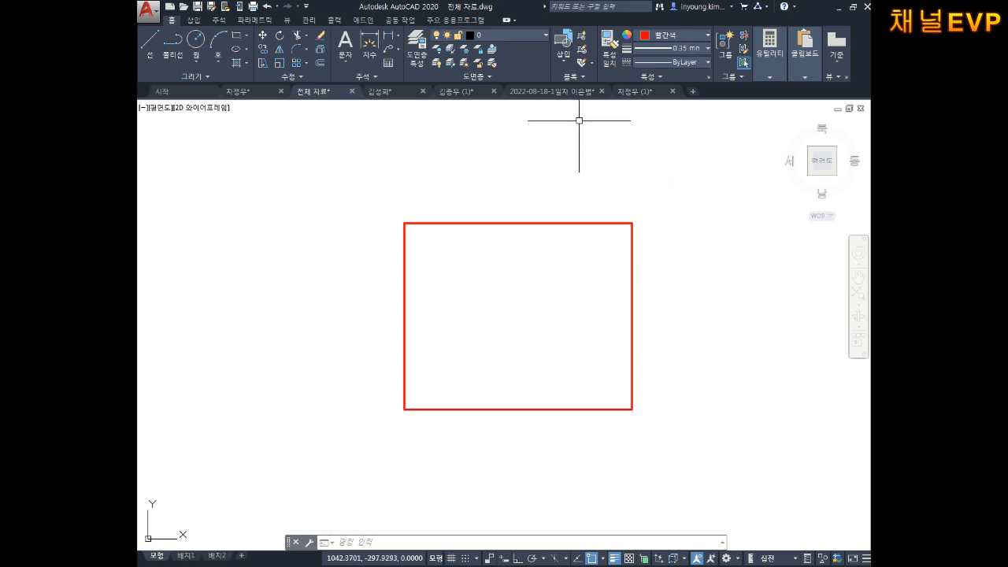
click(679, 63)
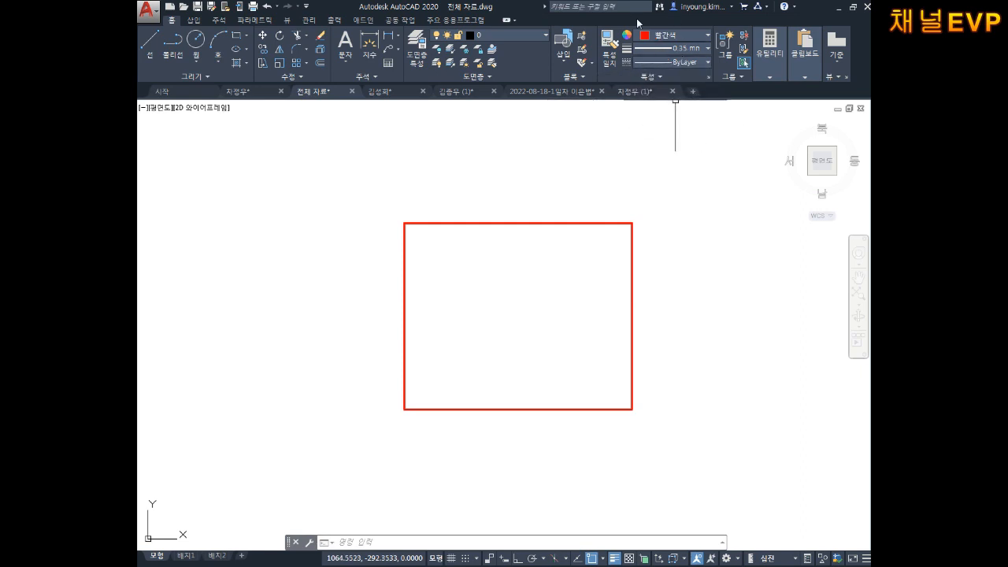
key(ctrl+shift+c)
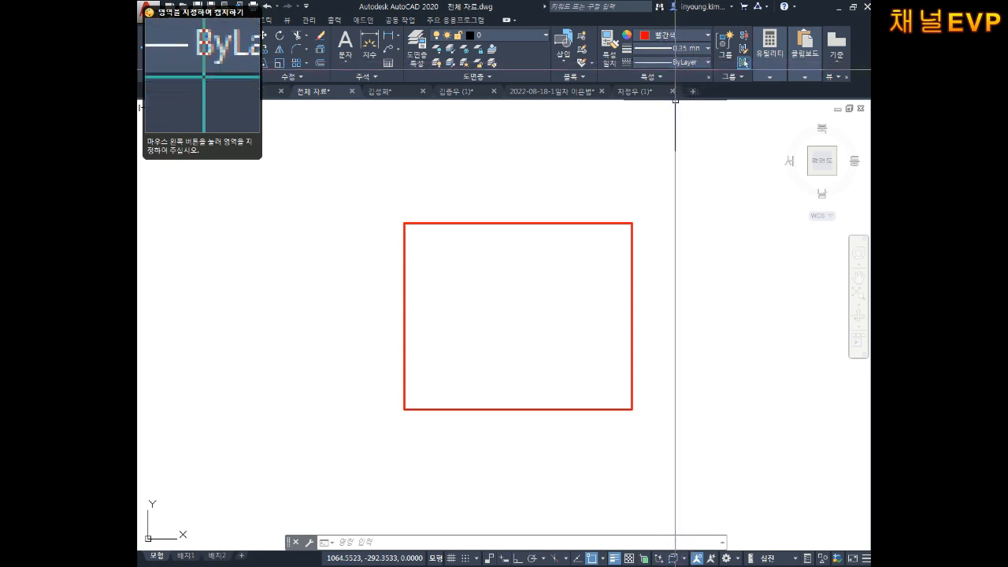
key(Escape)
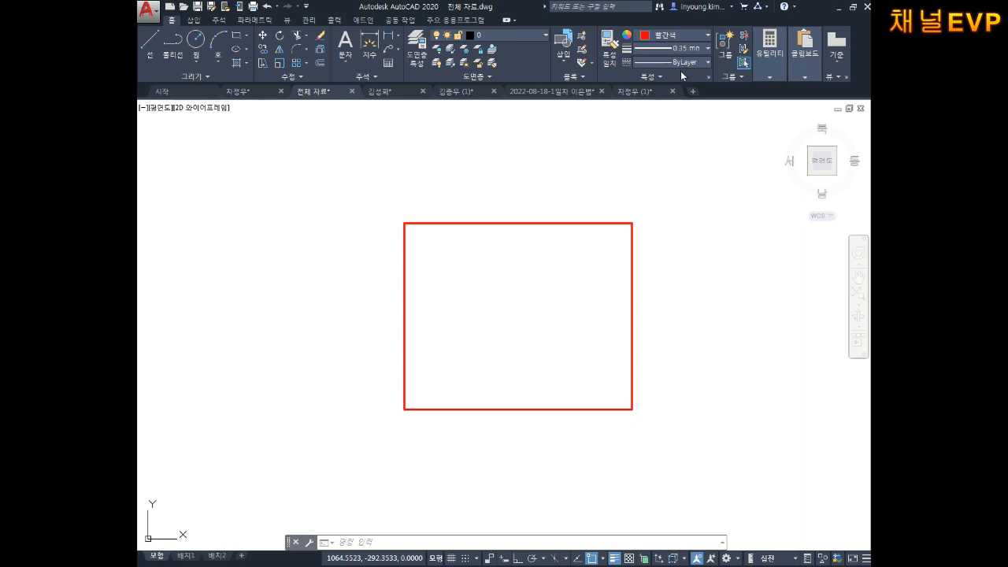
- Open the Linetype Manager and bring up its list of linetypes available for loading
click(682, 61)
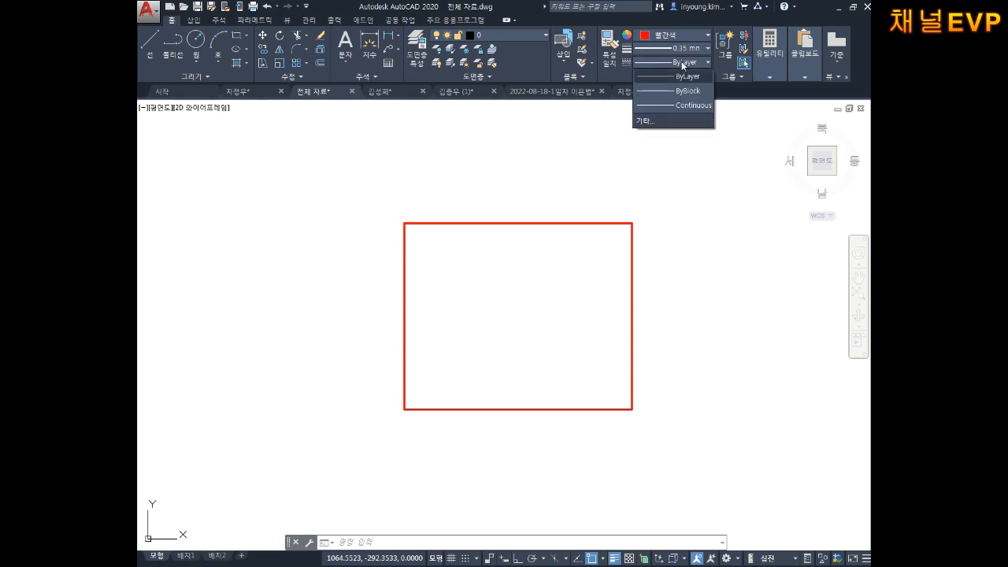
click(654, 122)
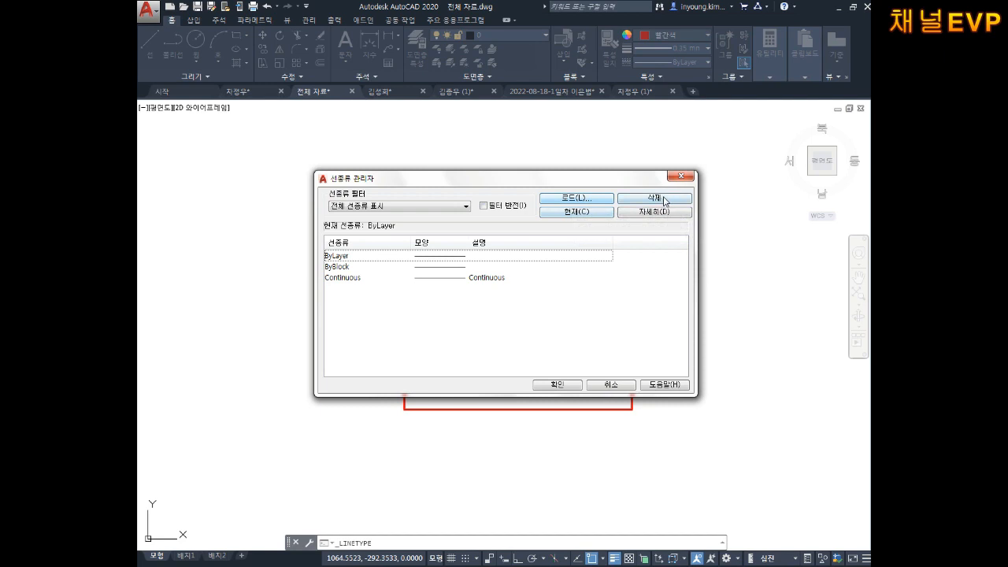
click(571, 200)
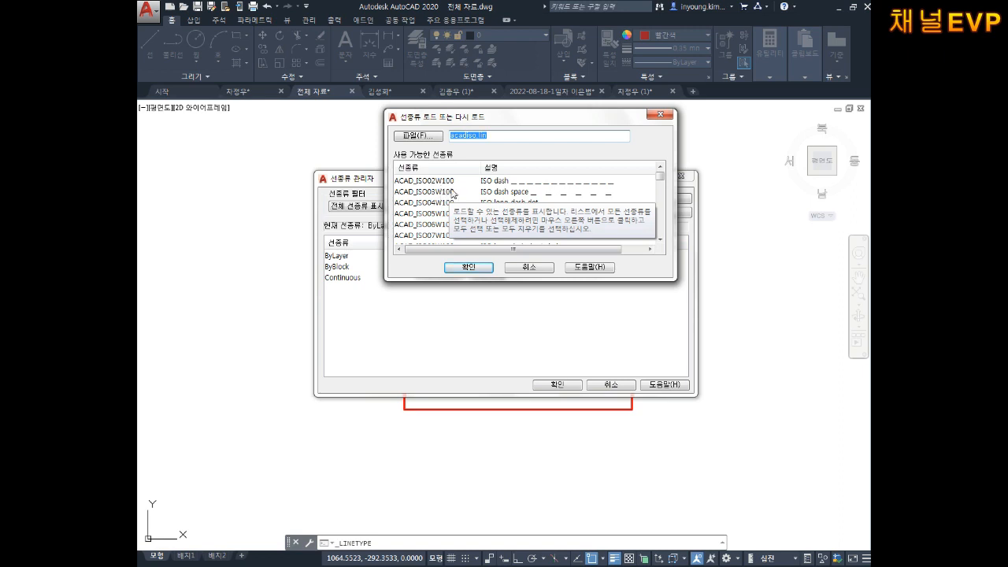
- Switch to the Notepad notes and add the letters C, H and P on separate lines below "사각형 완성"
key(alt+Tab)
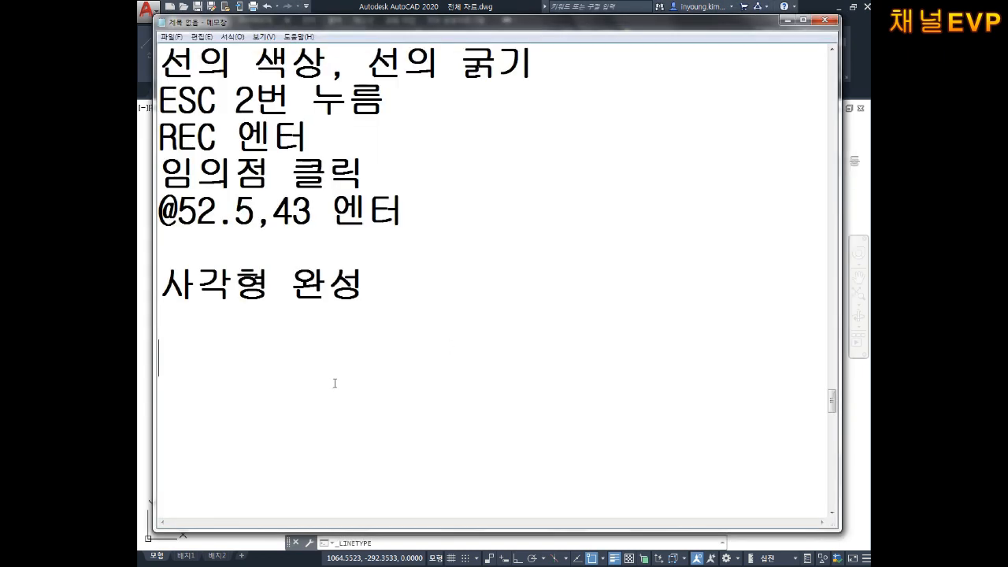
text(ㅊ)
key(BackSpace)
text(C)
key(Return)
text(H)
key(Return)
text(P)
key(Return)
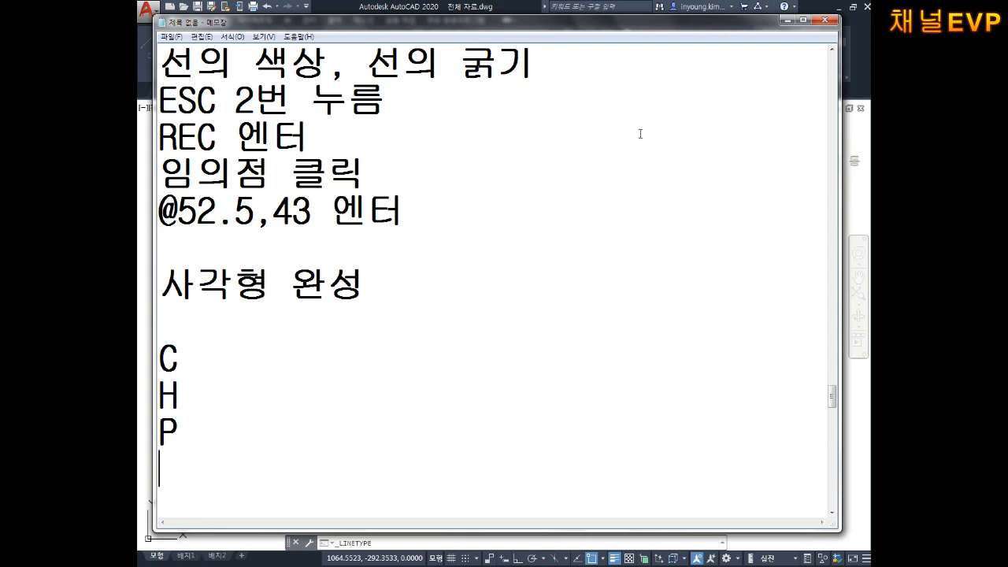
- Return to AutoCAD and load the CENTER linetype from acadiso.lin
click(864, 69)
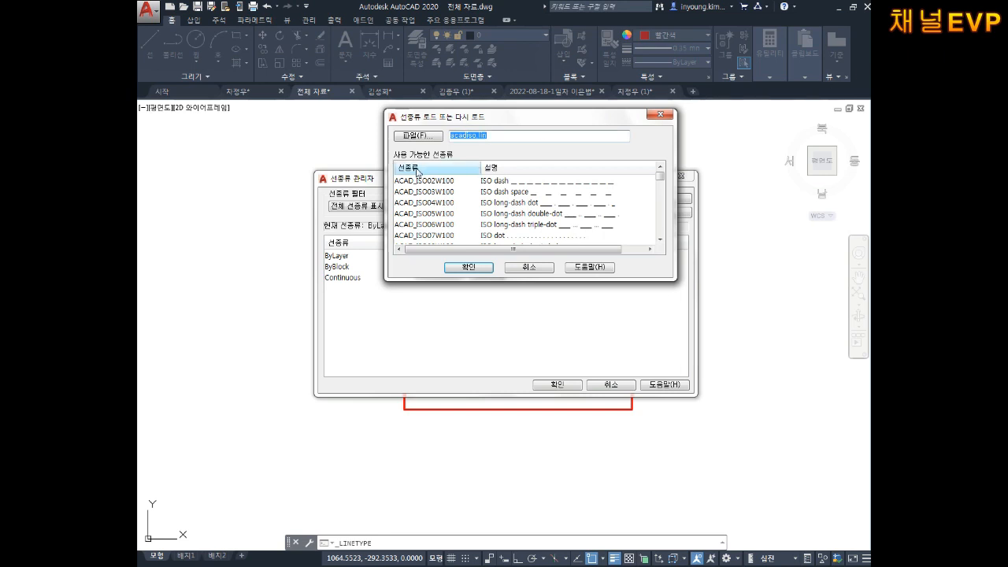
click(419, 195)
click(427, 214)
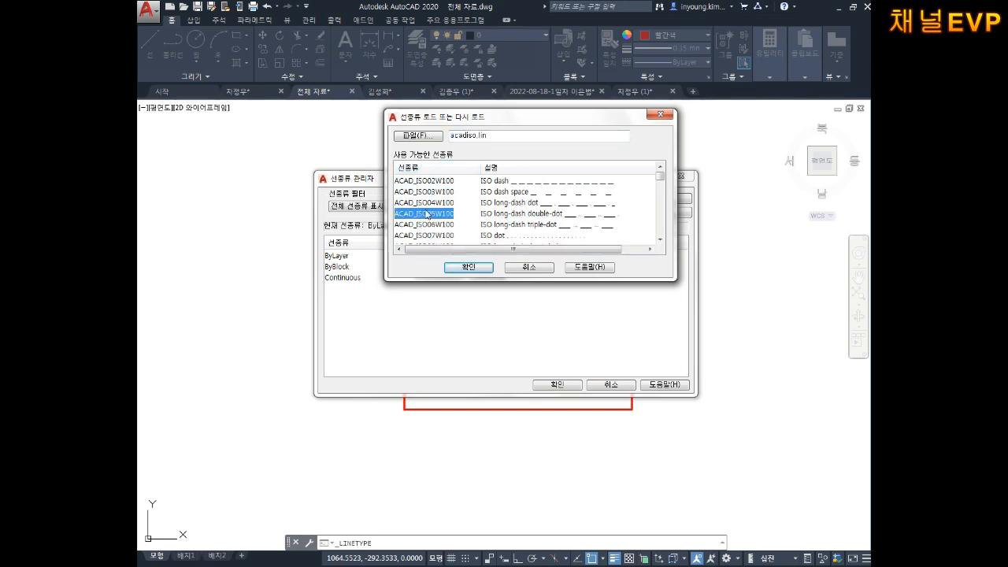
click(426, 201)
click(427, 182)
click(429, 190)
click(431, 211)
click(433, 202)
click(433, 192)
click(433, 182)
click(433, 204)
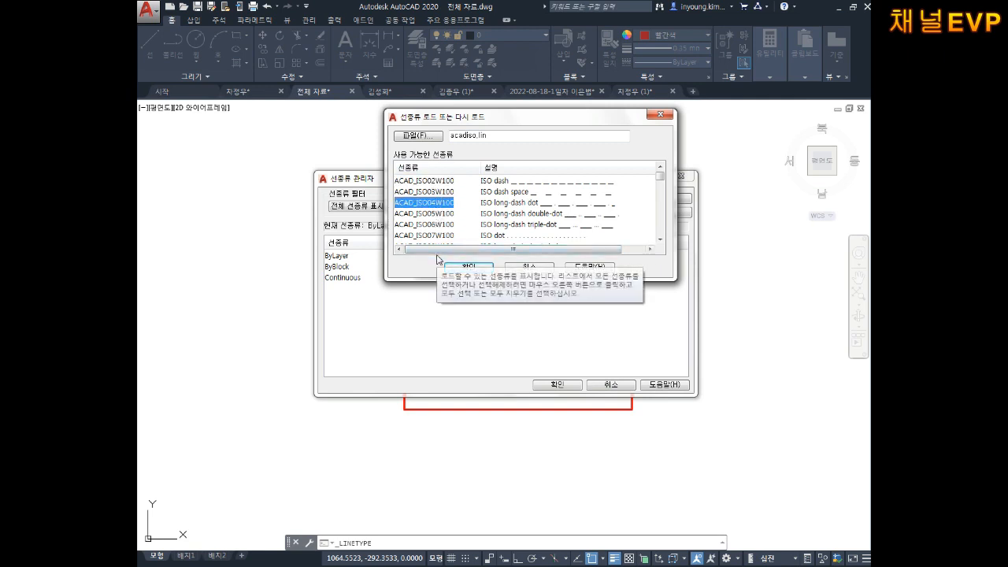
key(c)
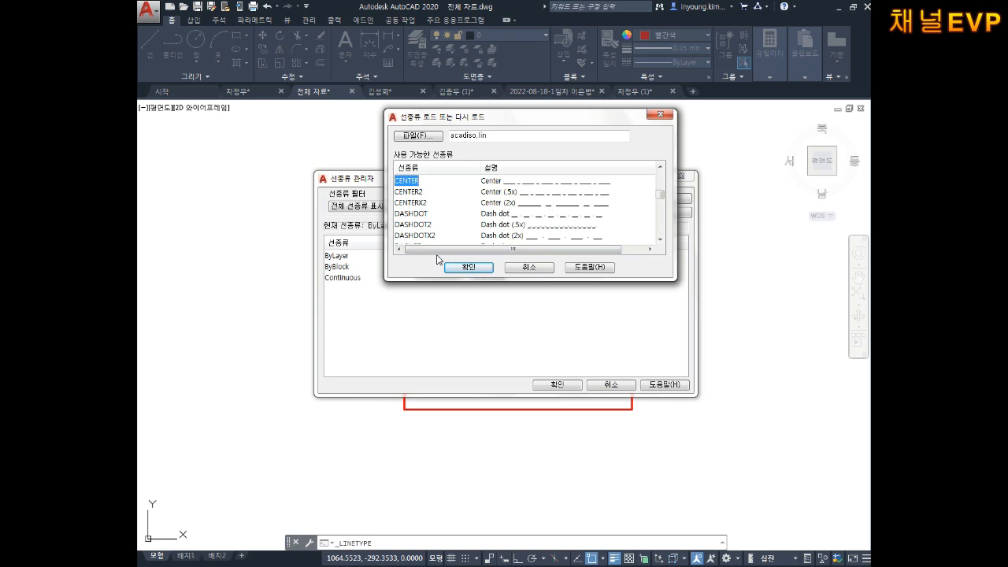
click(468, 267)
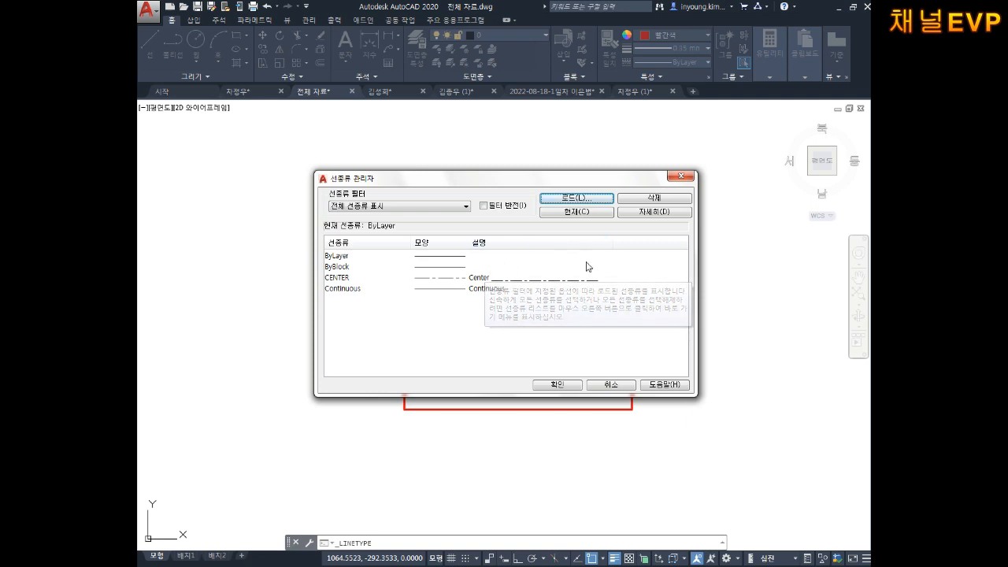
- Load the HIDDEN linetype from acadiso.lin into the drawing
click(576, 198)
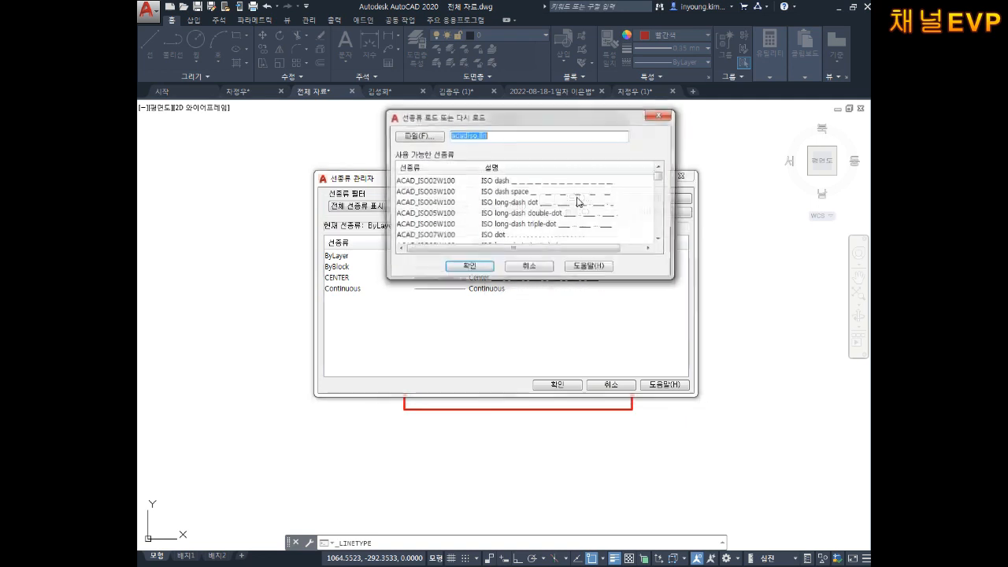
click(418, 204)
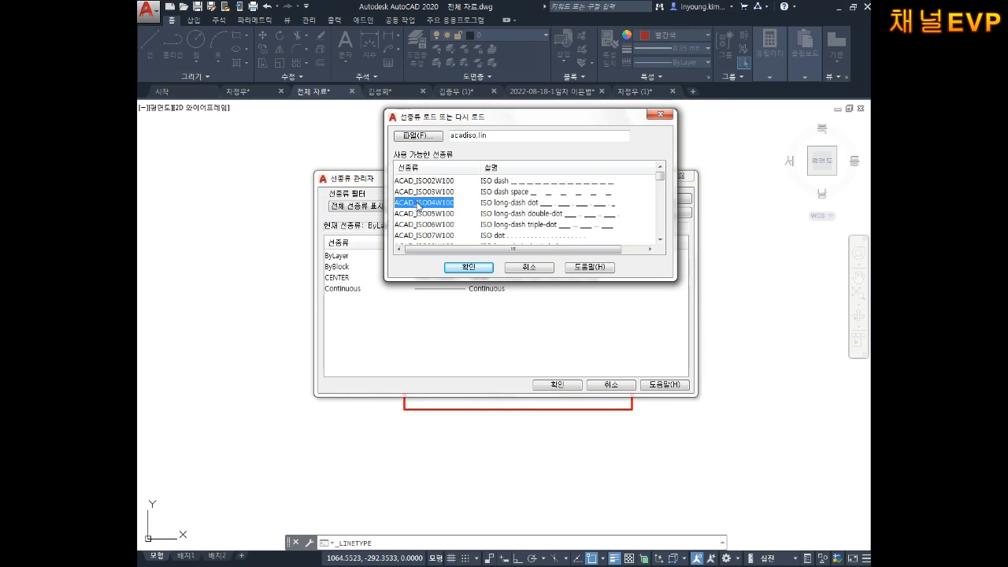
key(h)
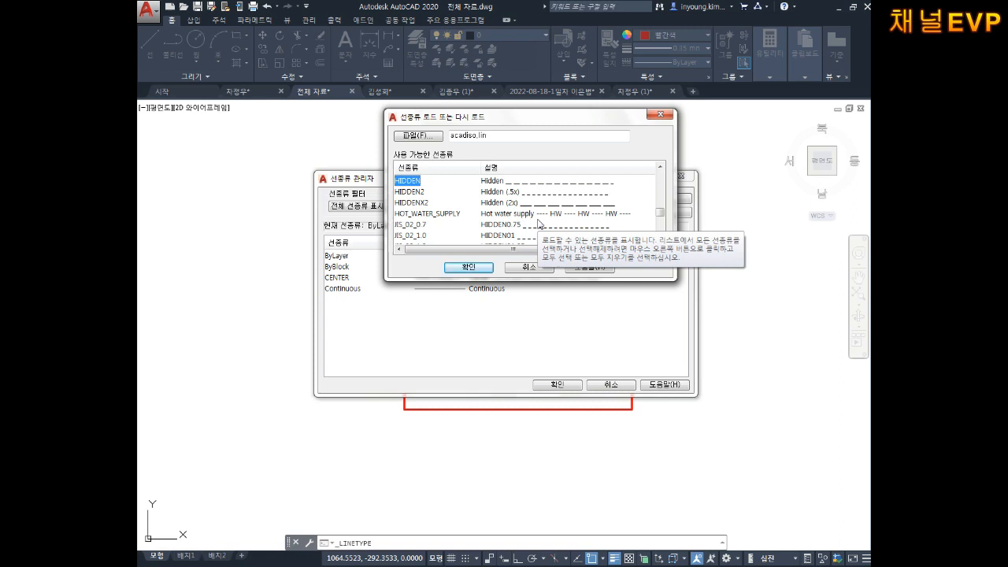
click(469, 267)
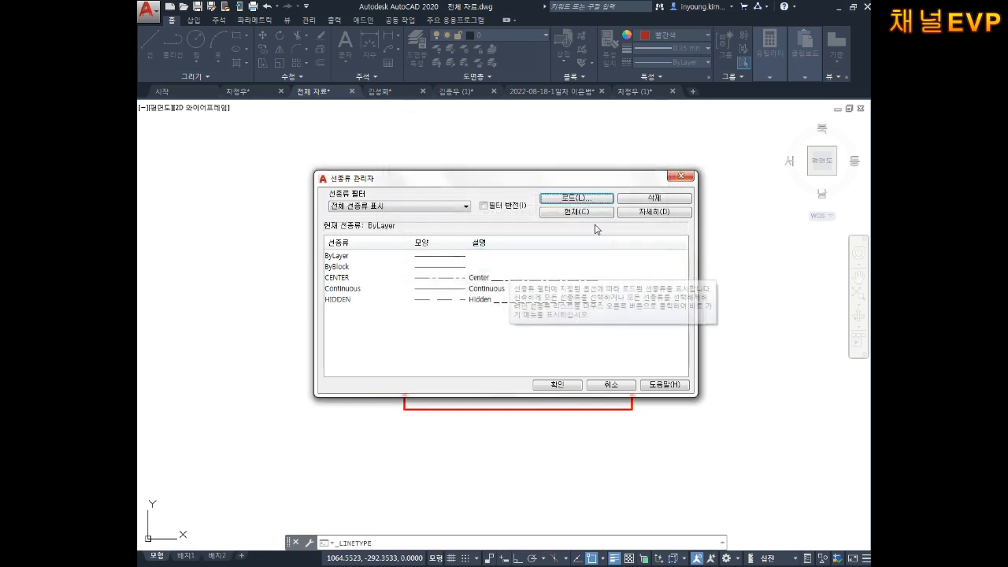
- Load the PHANTOM linetype from acadiso.lin and close the Linetype Manager, accepting the loaded linetypes
click(577, 198)
click(435, 215)
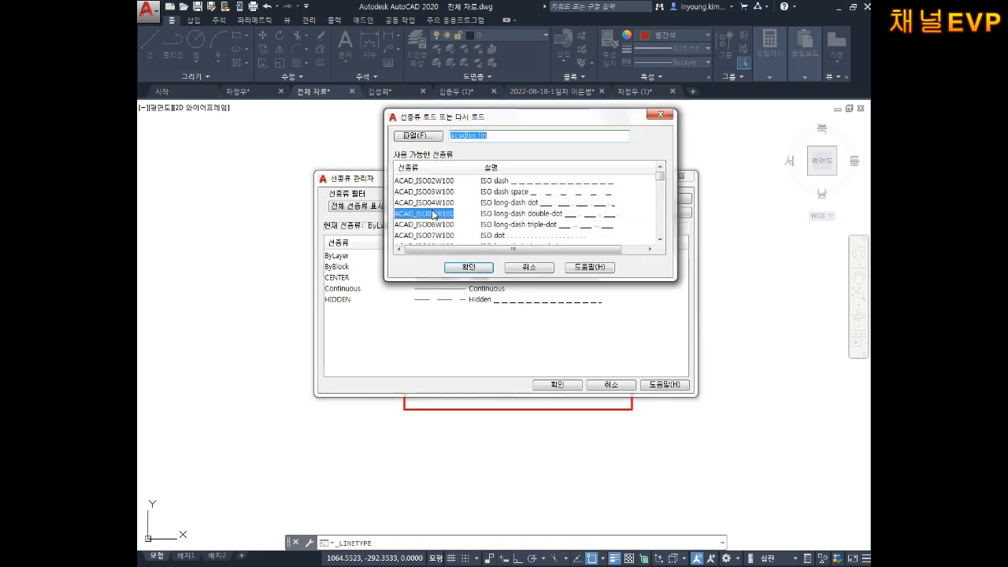
key(p)
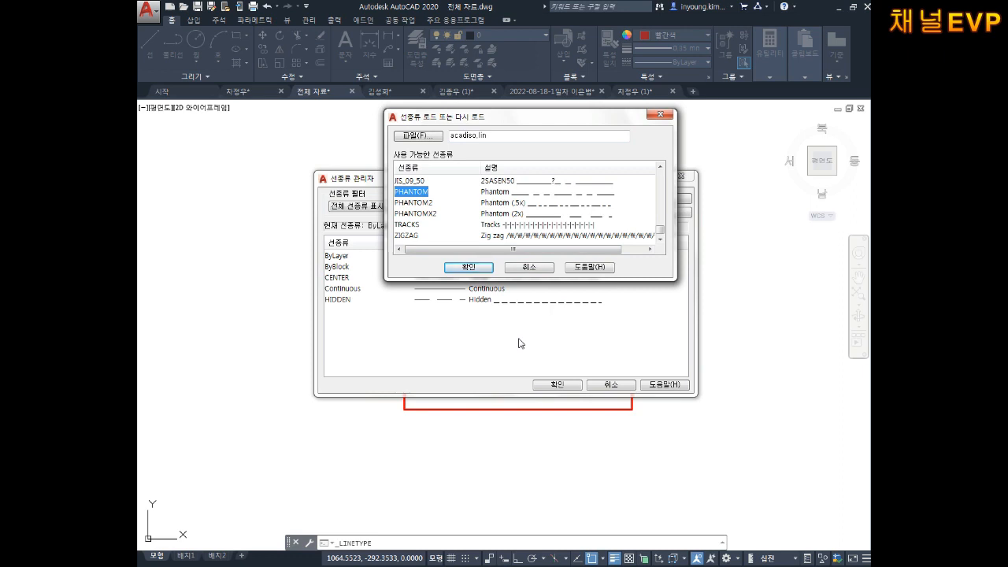
click(474, 268)
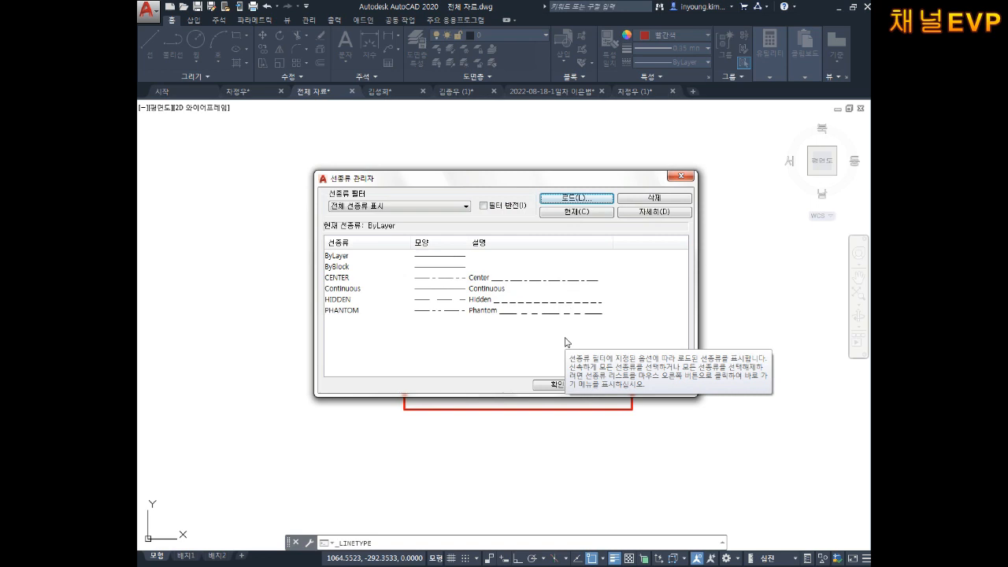
click(555, 385)
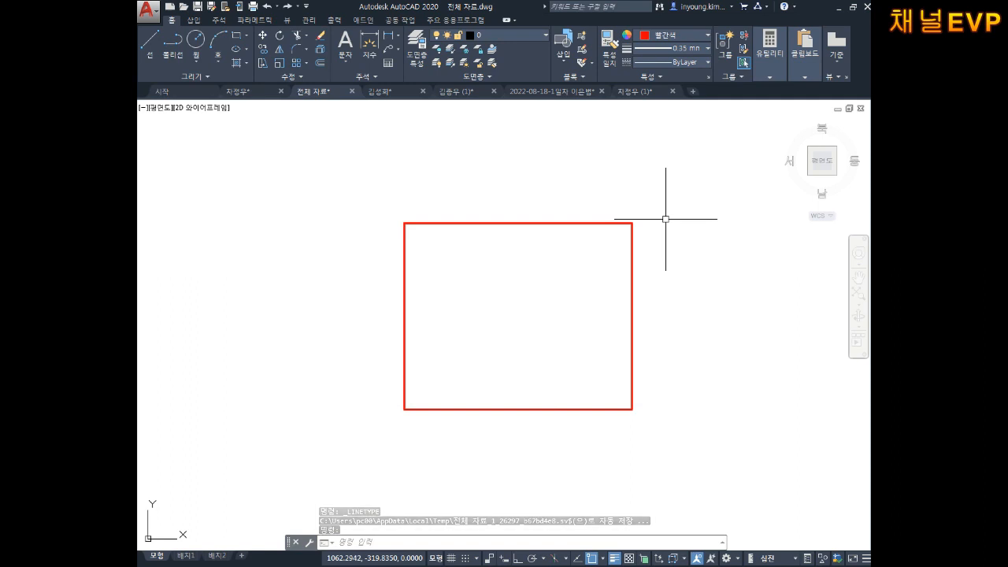
- Set the current object color to magenta (선홍색) and the current lineweight to 0.18 mm
click(666, 37)
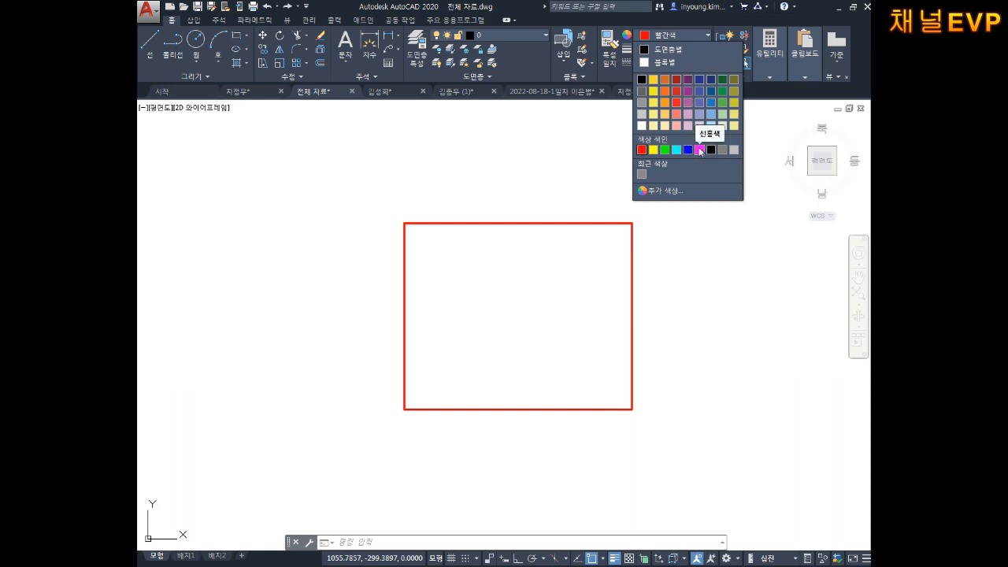
click(700, 149)
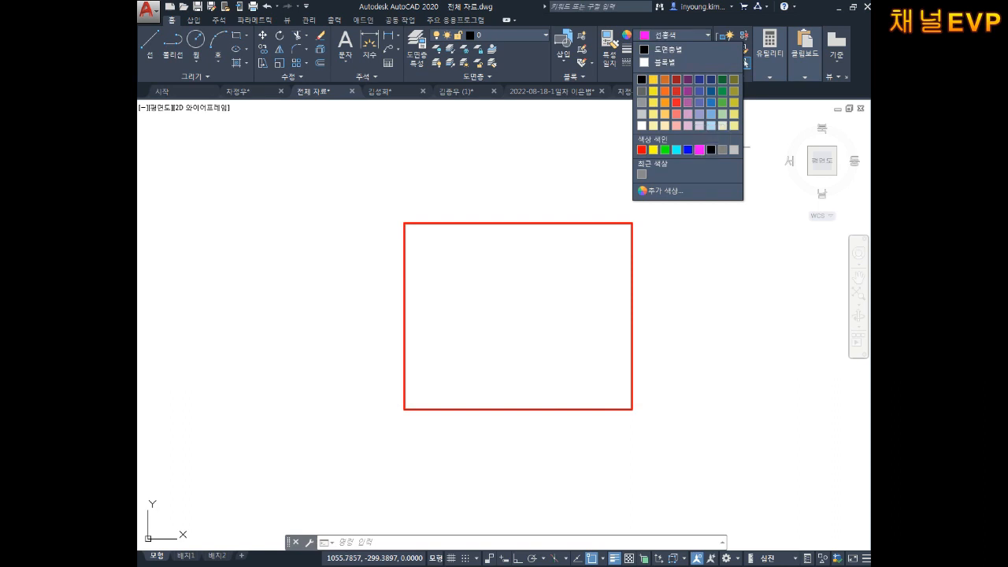
click(691, 36)
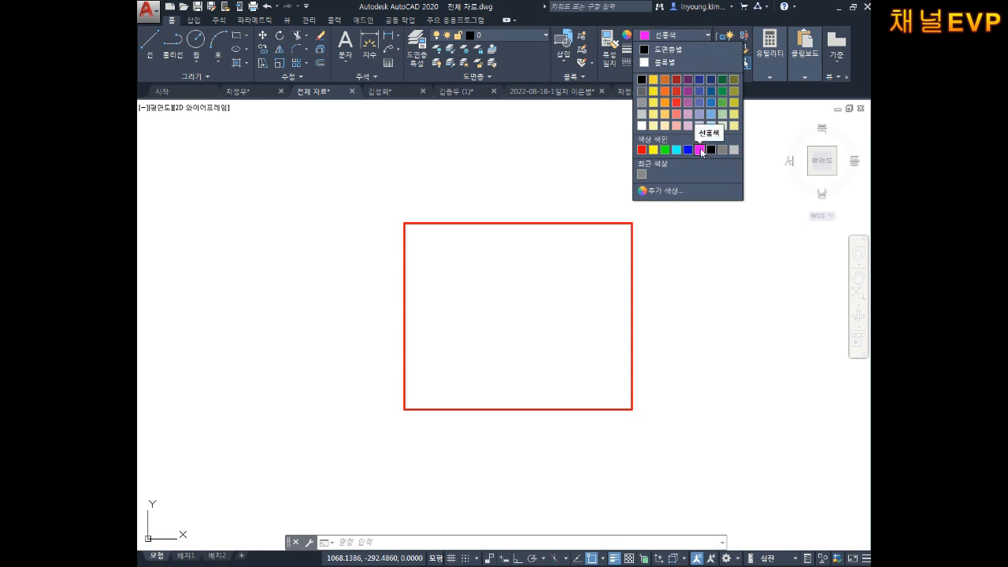
click(700, 151)
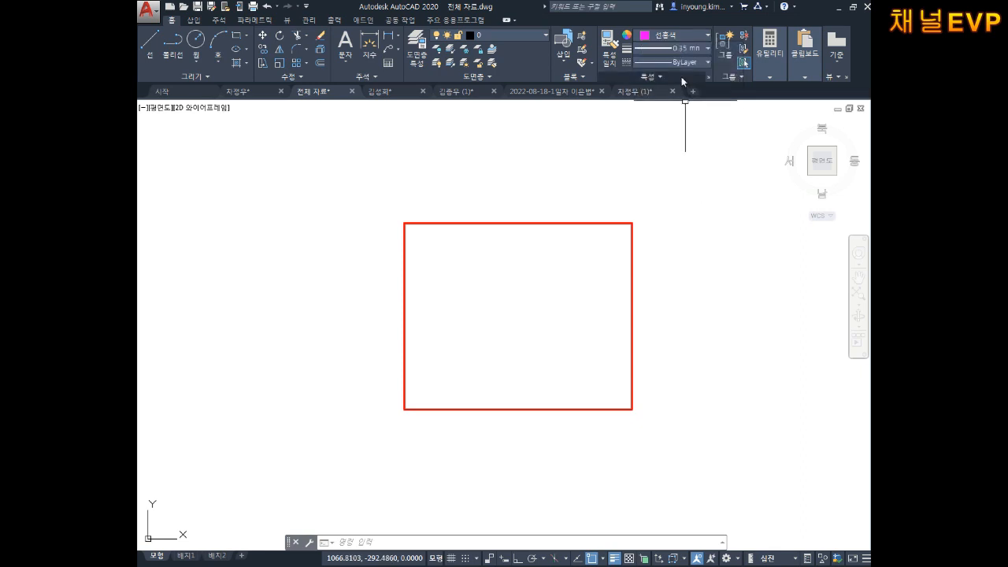
click(674, 48)
scroll(680, 118, up, 3)
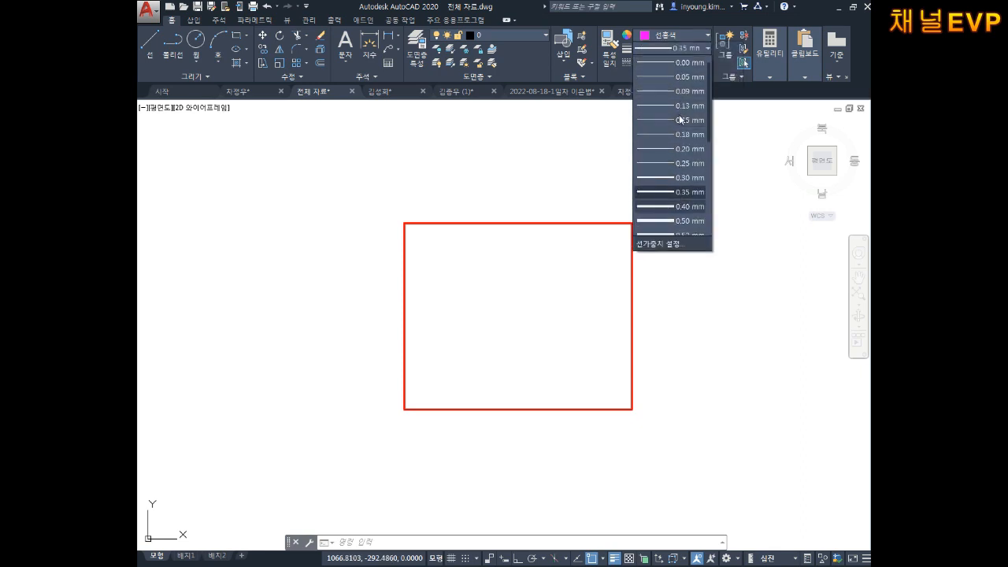
click(689, 135)
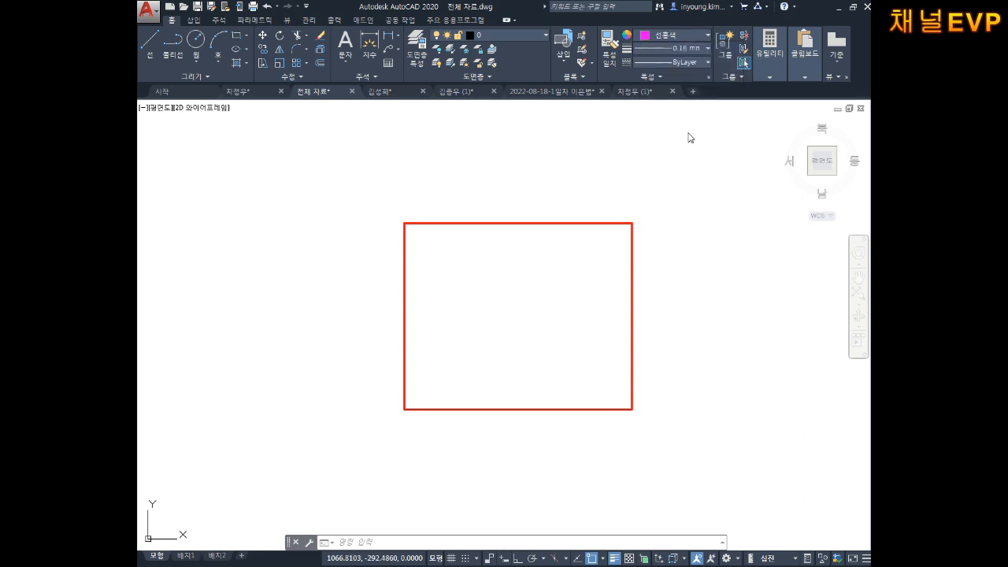
- Make PHANTOM the current linetype for new objects
click(673, 67)
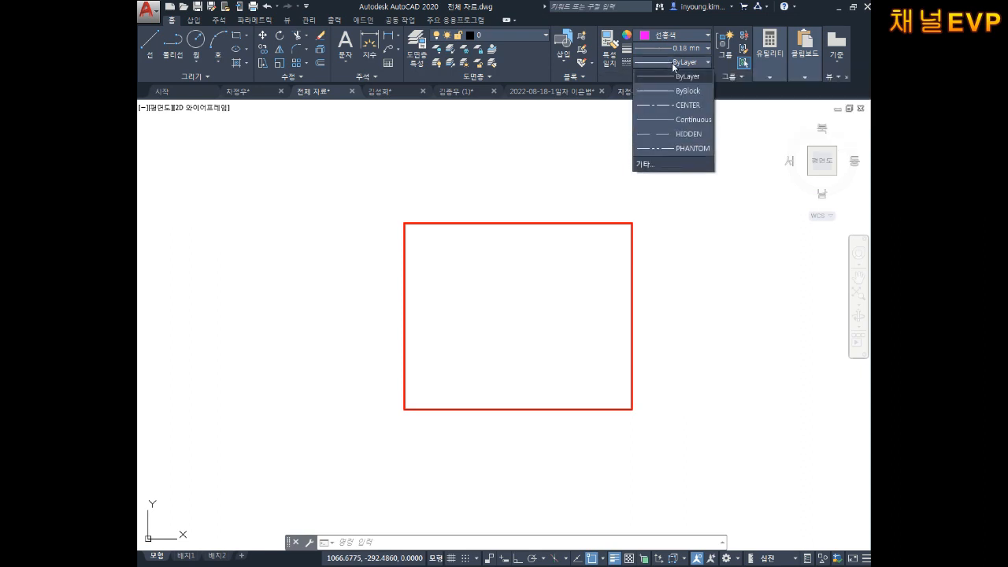
click(681, 149)
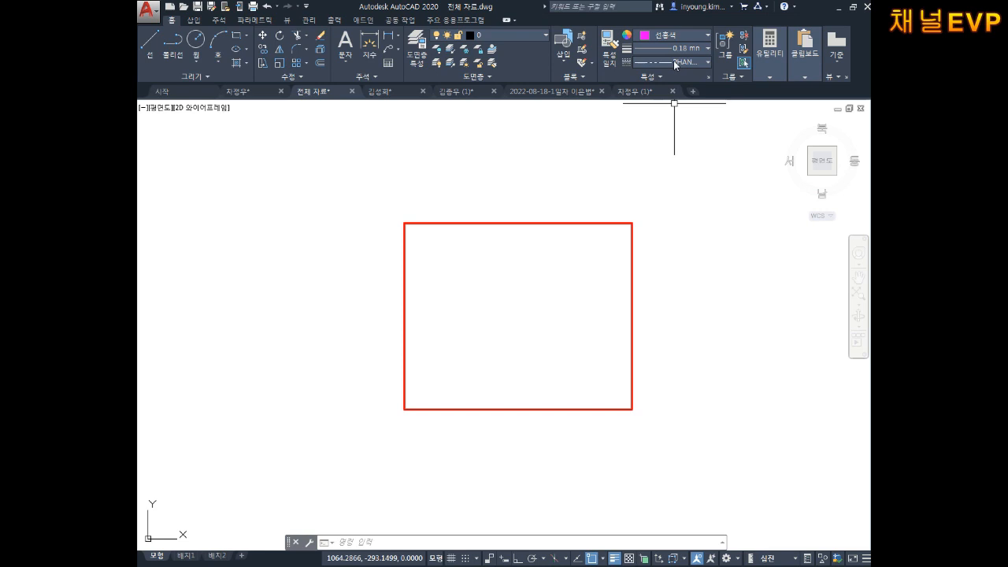
click(675, 66)
click(676, 151)
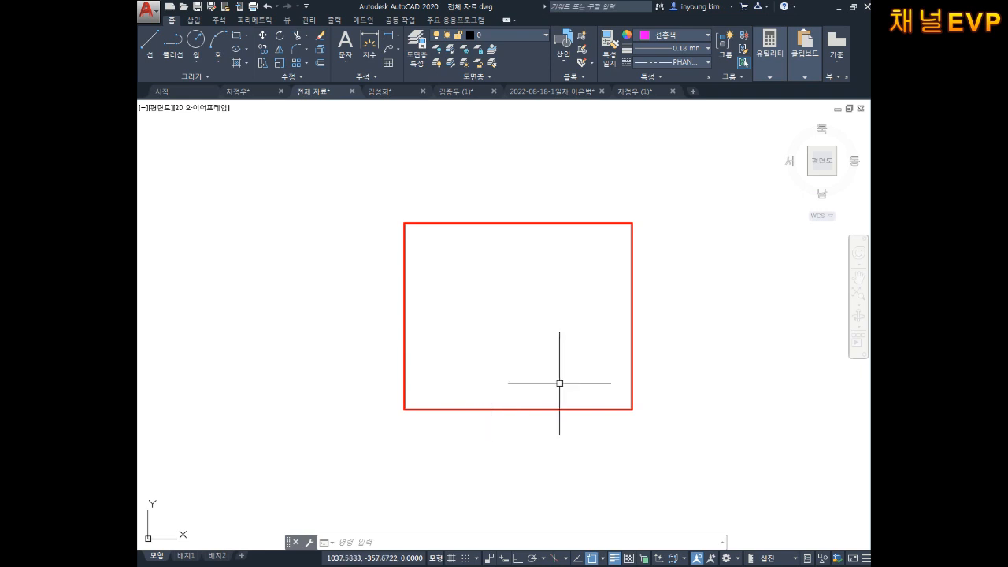
scroll(450, 398, up, 5)
scroll(451, 400, down, 4)
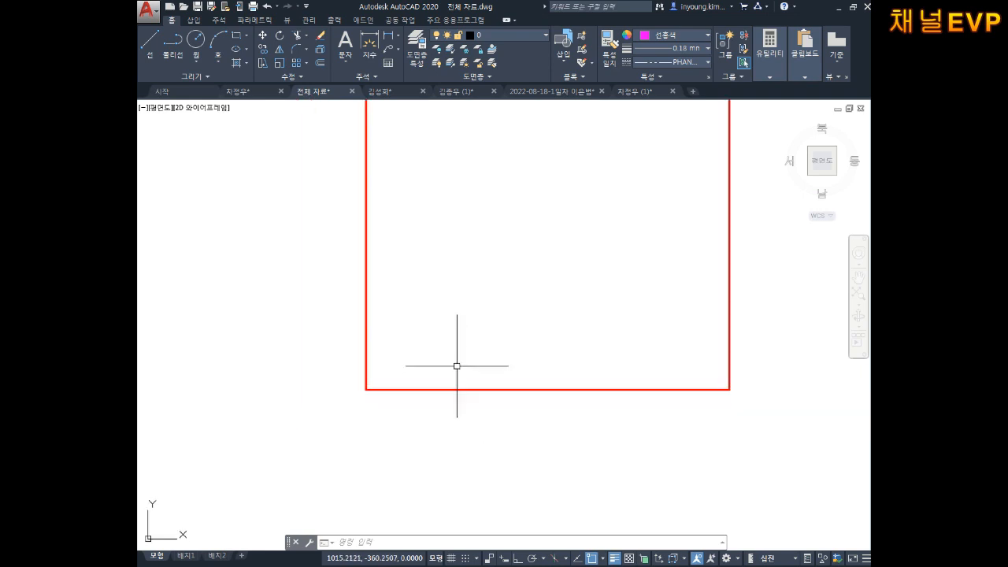
key(Escape)
key(Escape)
key(Escape)
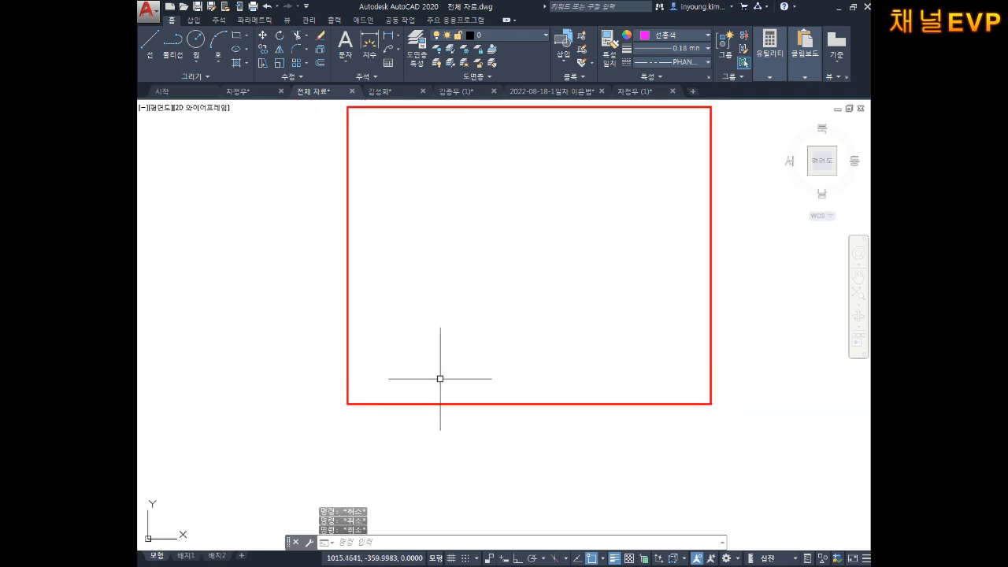
text(l)
key(Return)
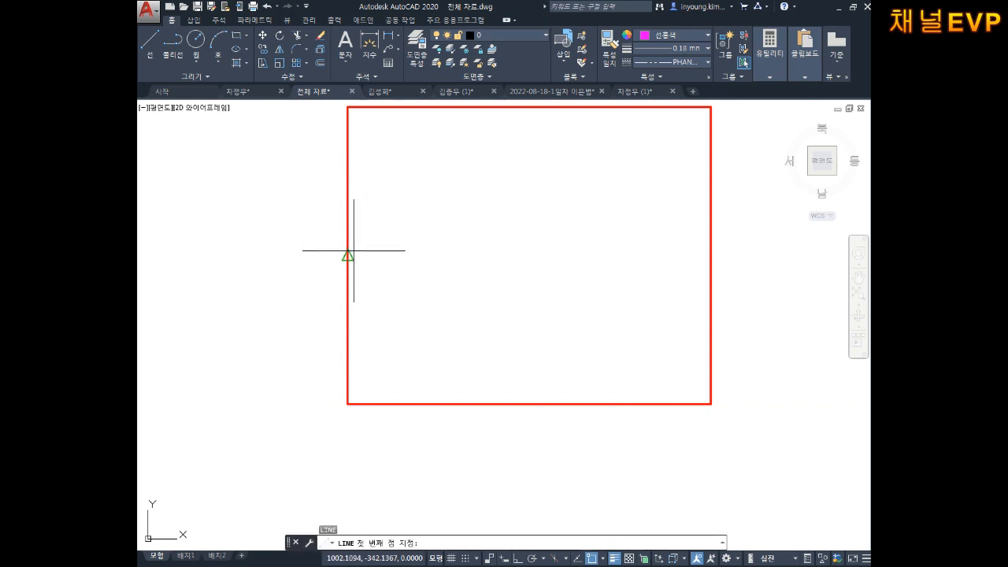
click(347, 403)
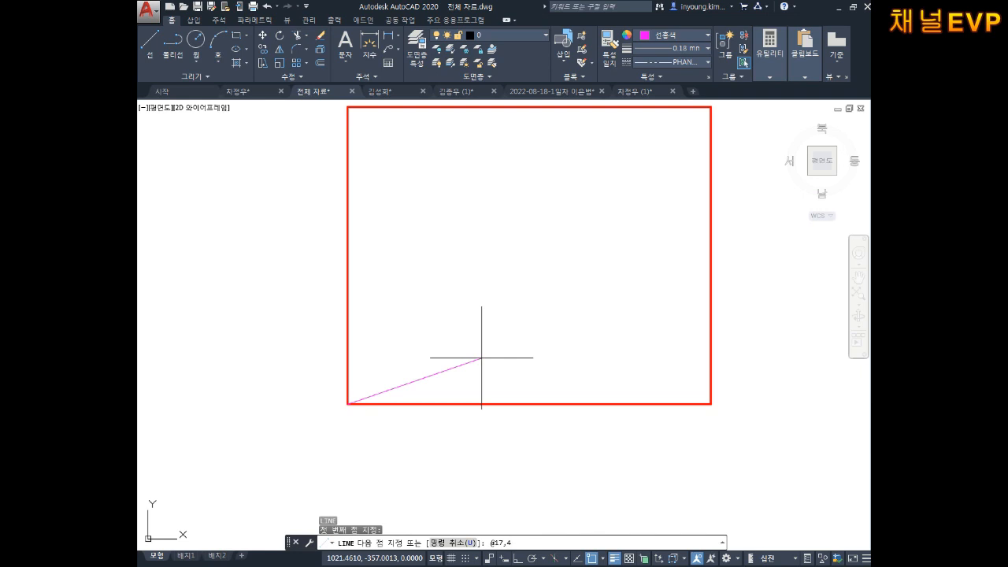
key(Return)
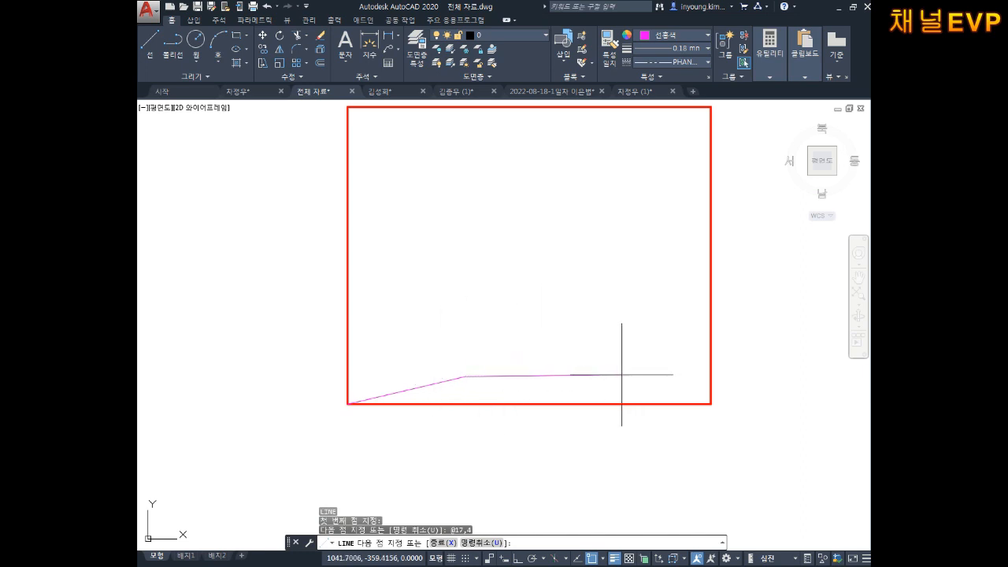
text(@)
text(20.5,0)
key(Return)
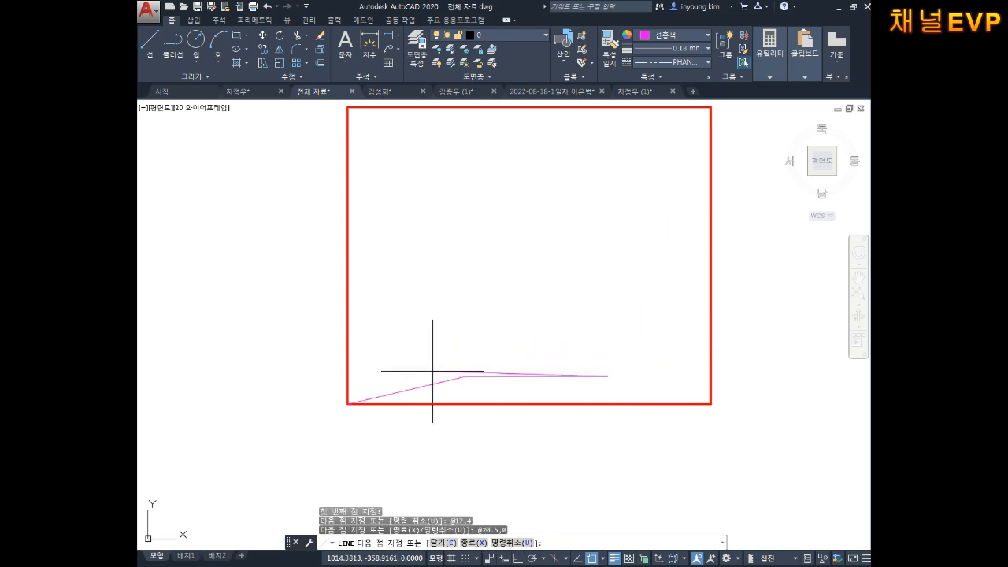
key(Escape)
click(550, 349)
key(Escape)
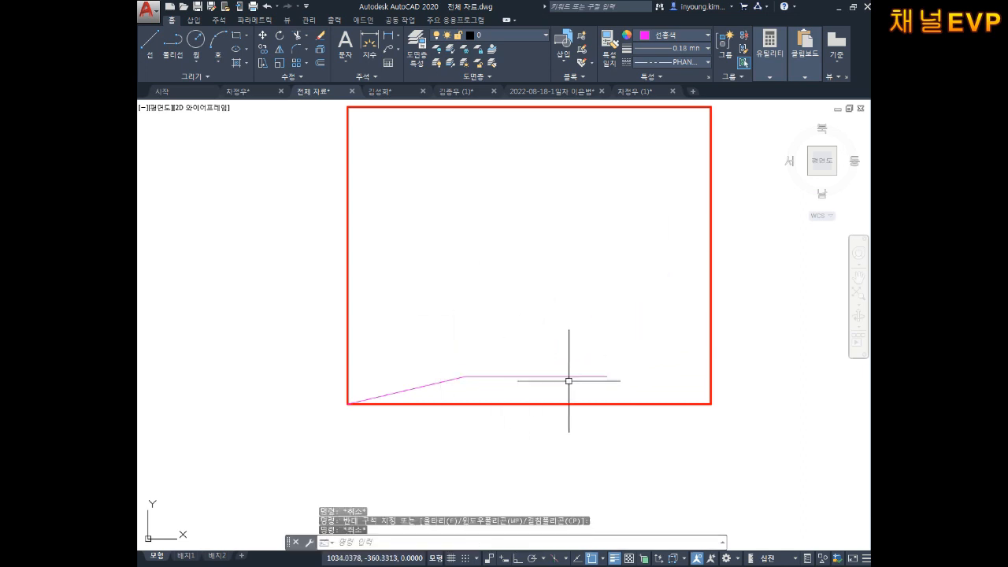
- Examine up close how the two magenta PHANTOM segments display, selecting them and clearing the selection
scroll(480, 383, up, 2)
click(496, 369)
click(460, 376)
key(Escape)
click(507, 322)
click(433, 367)
key(Escape)
click(508, 331)
key(Escape)
key(Escape)
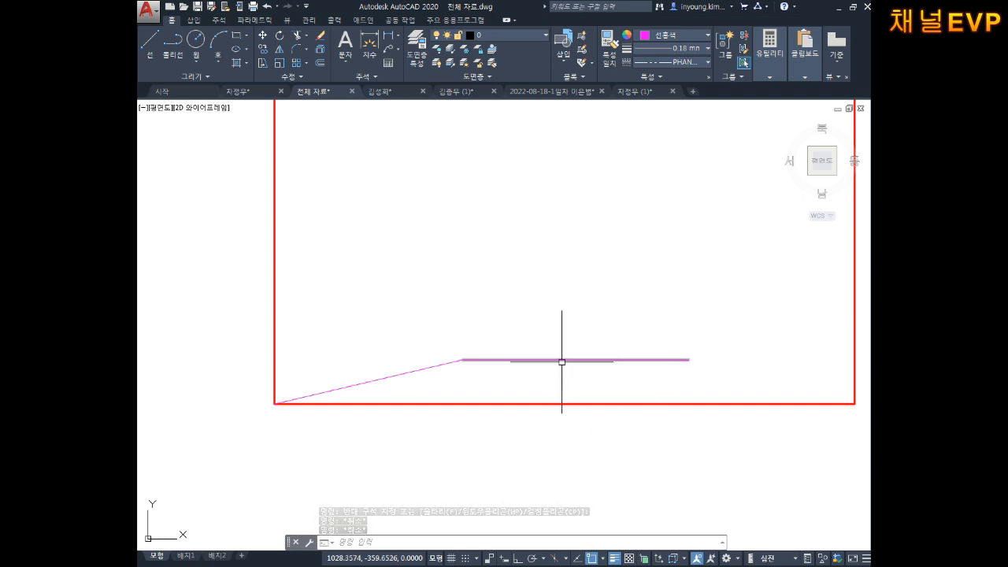
scroll(540, 364, up, 2)
click(476, 328)
click(398, 375)
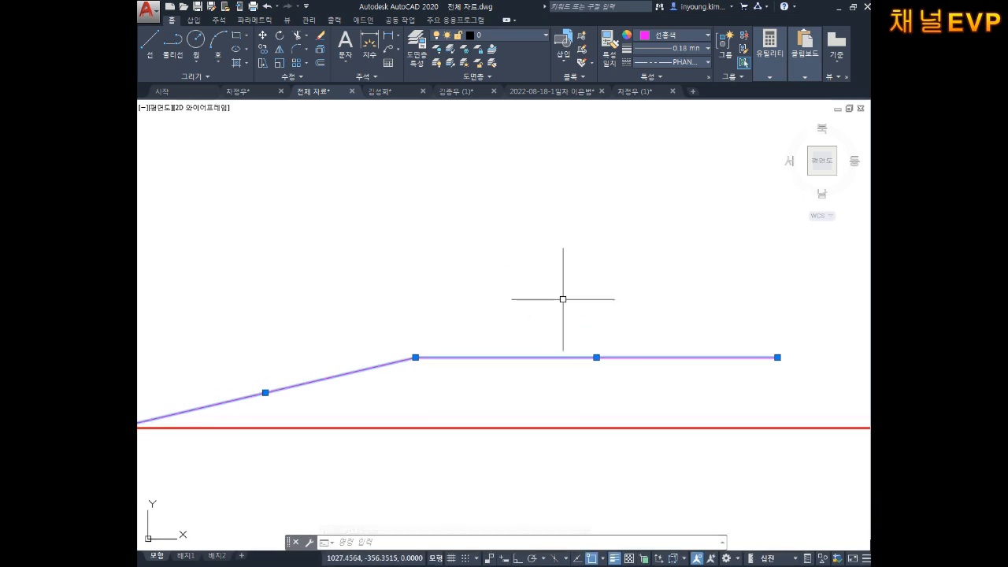
key(Escape)
key(Escape)
key(Escape)
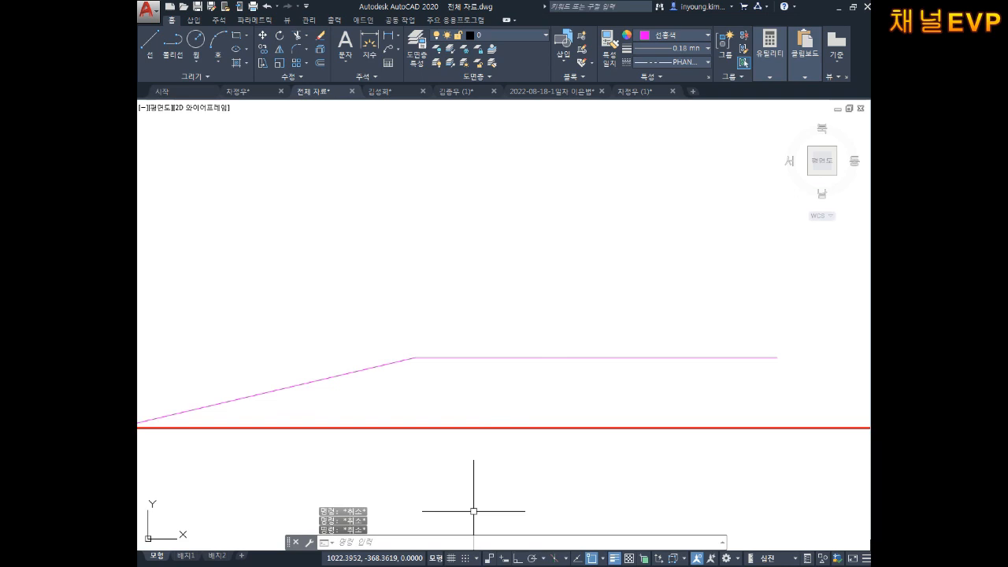
middle_drag(484, 407, 502, 413)
scroll(502, 413, down, 2)
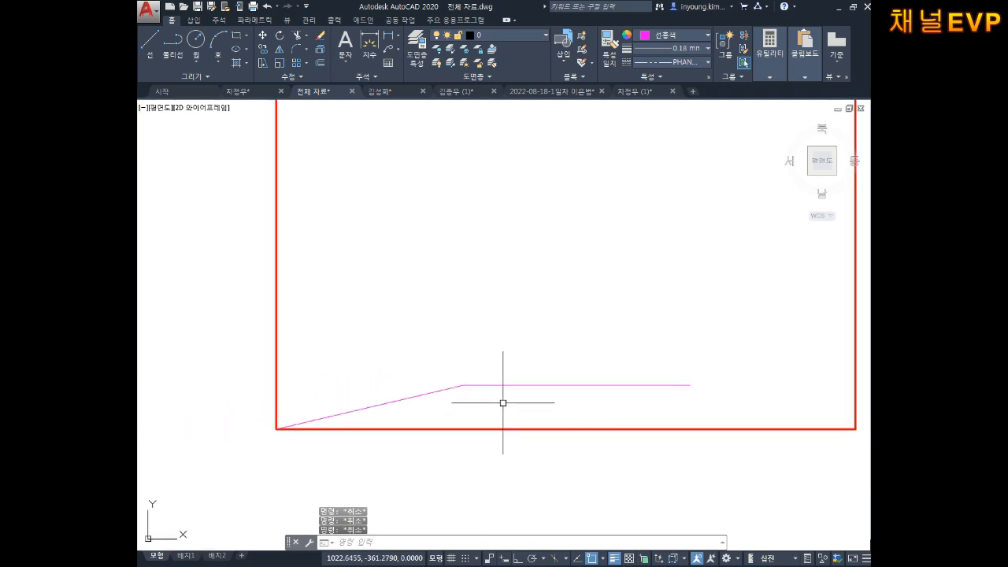
- Switch to the Notepad notes and add the lines "LTS : 점의 간격조절" and "LTS 엔터" below the letter P
key(alt+Tab)
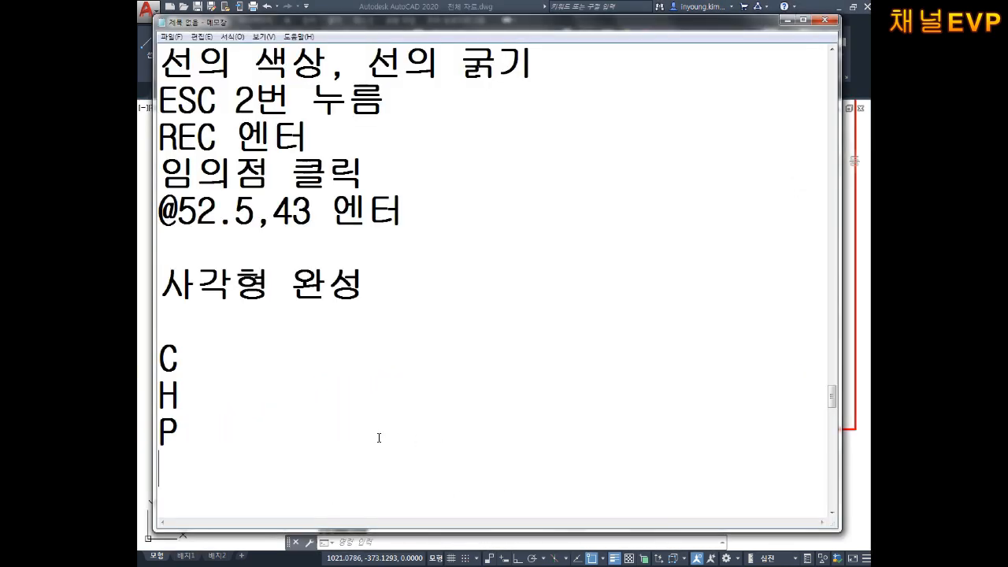
key(Return)
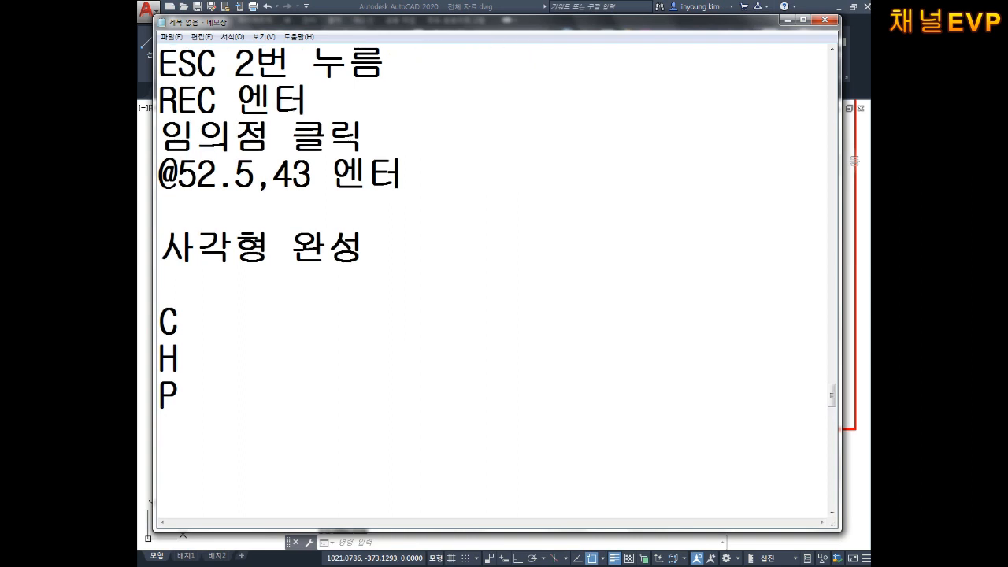
text(LTS )
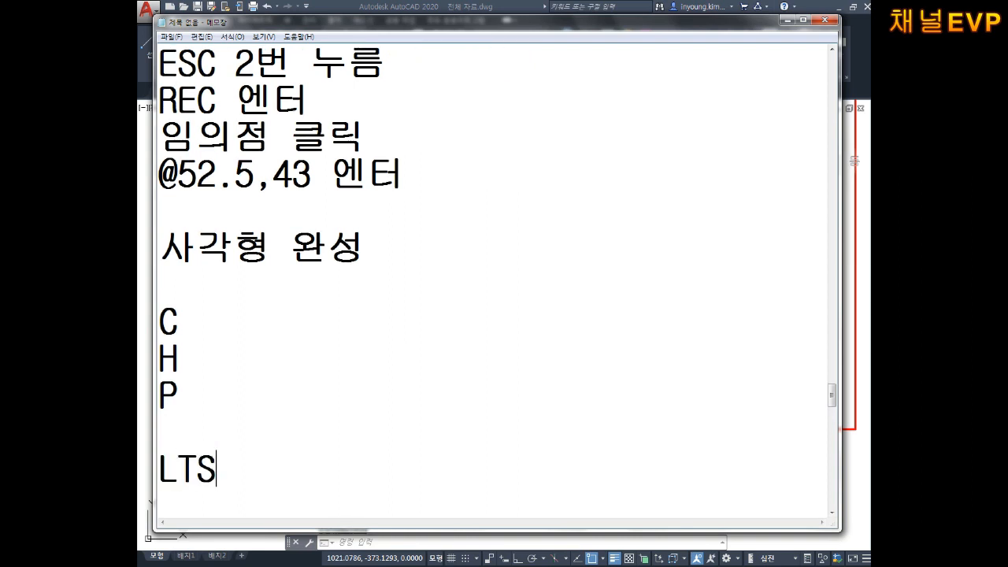
text(: 점의 )
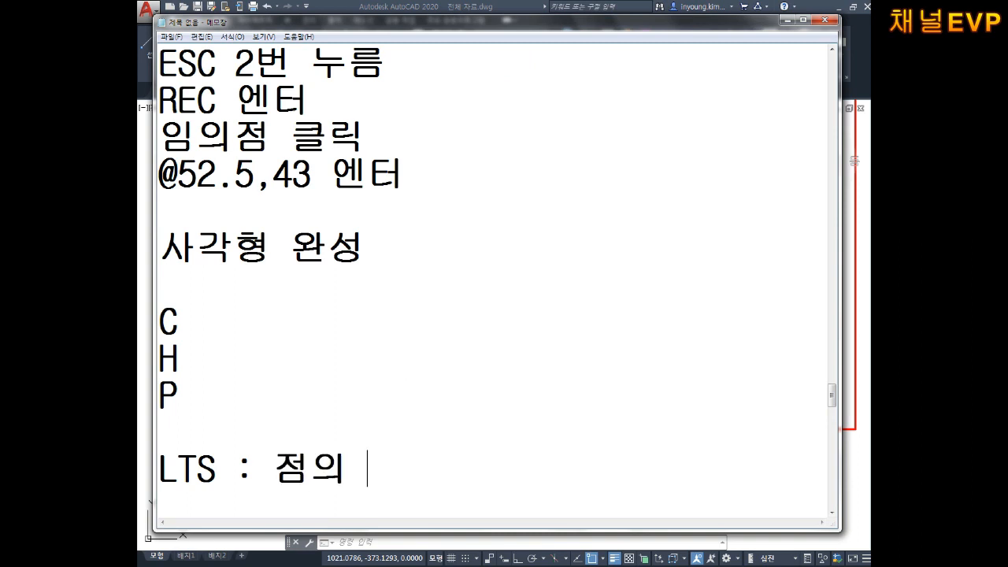
text(간격조절)
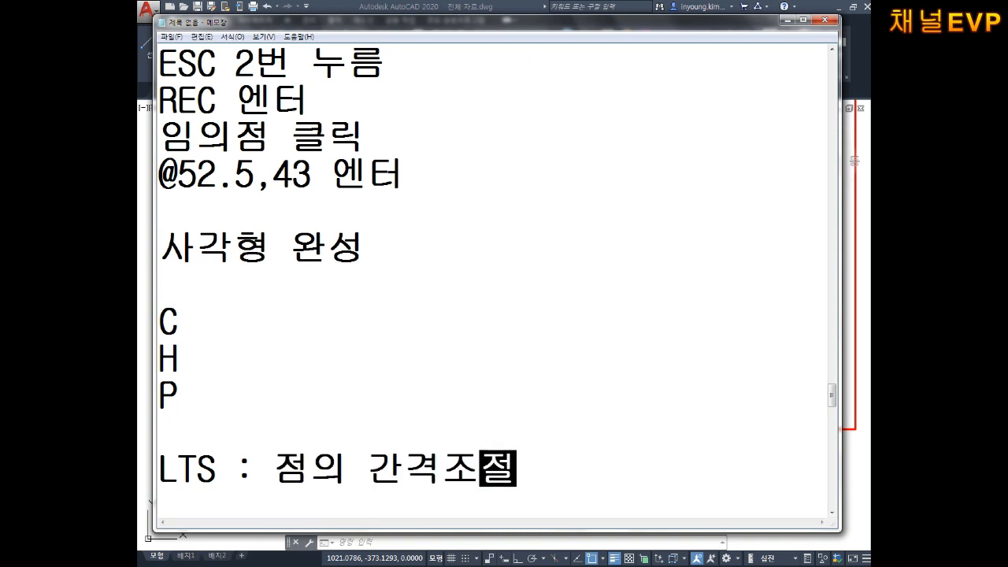
key(Return)
text(LTS ㅇ엔터)
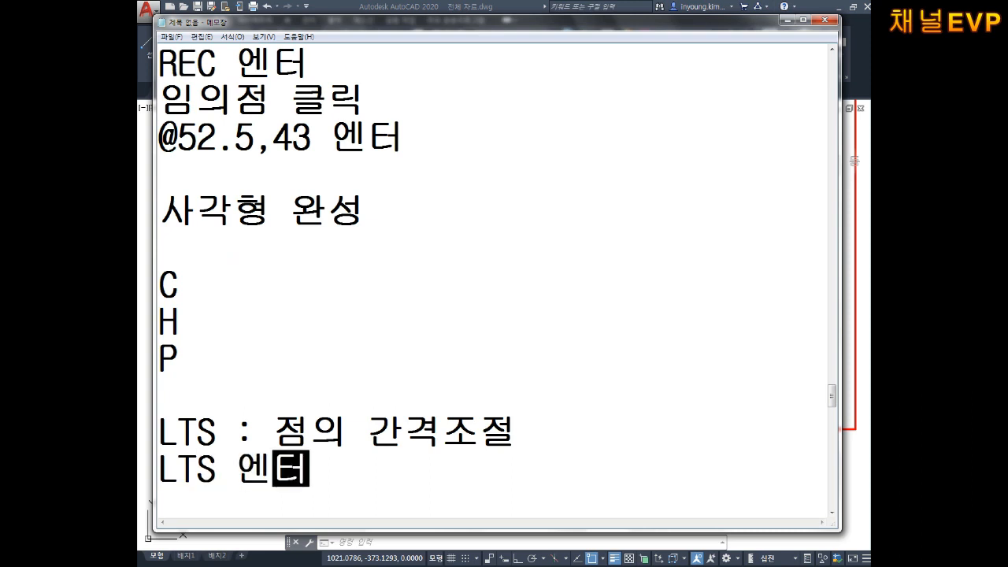
key(Return)
- Insert a blank line in the notes between "LTS : 점의 간격조절" and "LTS 엔터"
click(329, 411)
key(Down)
key(Left)
key(Left)
key(Left)
key(Left)
key(Left)
key(Left)
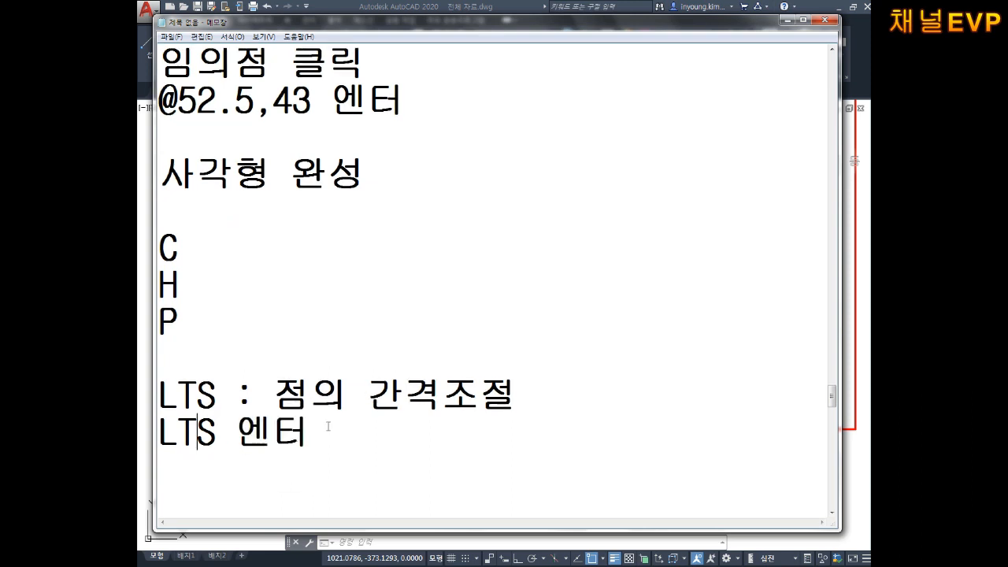
key(Return)
key(Right)
key(Down)
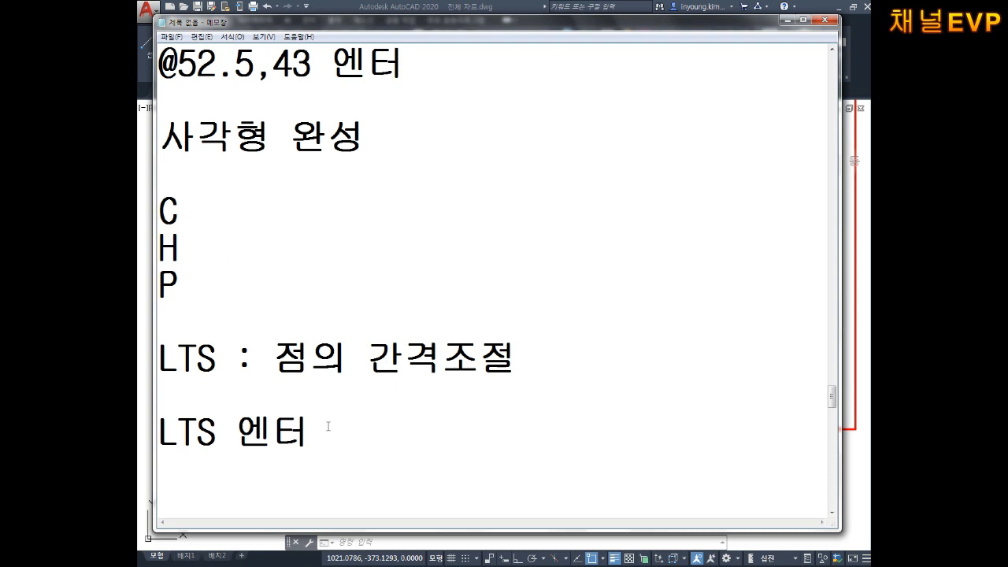
- Add the lines "1 100%" and "0.5 엔터" below "LTS 엔터", with a blank line between them
text(1)
text(411)
key(BackSpace)
key(BackSpace)
key(BackSpace)
text(100)
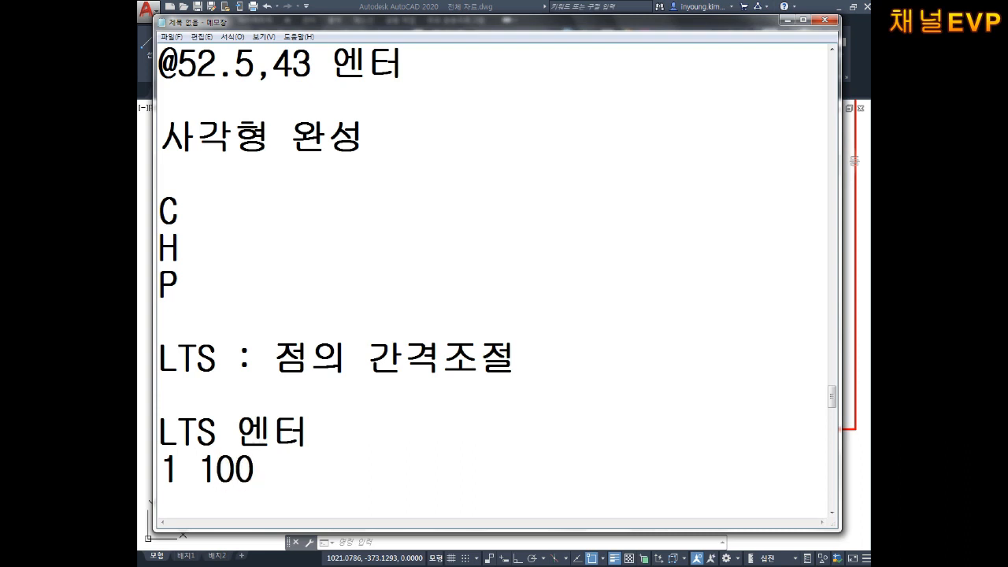
text(%)
key(Return)
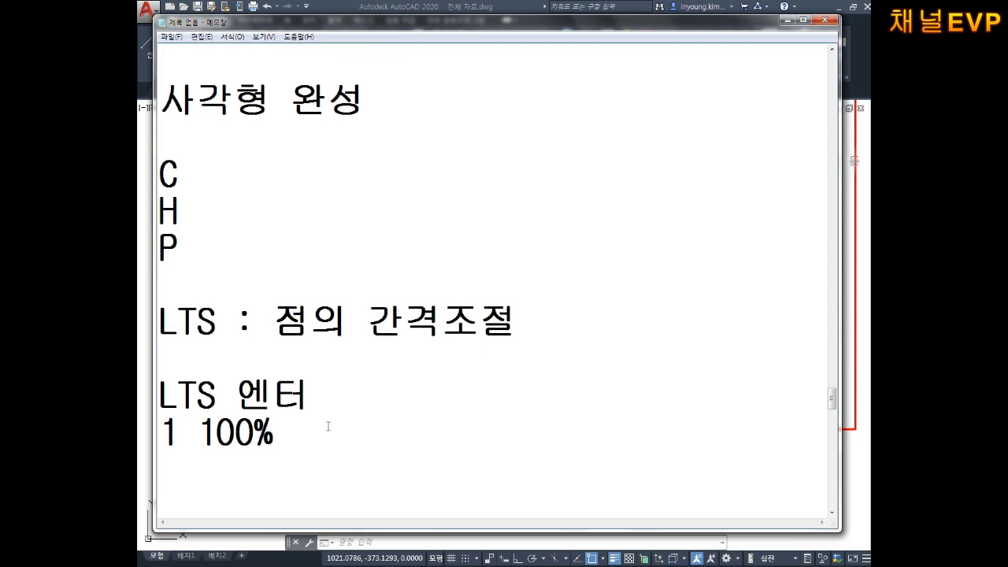
key(Return)
text(0.5)
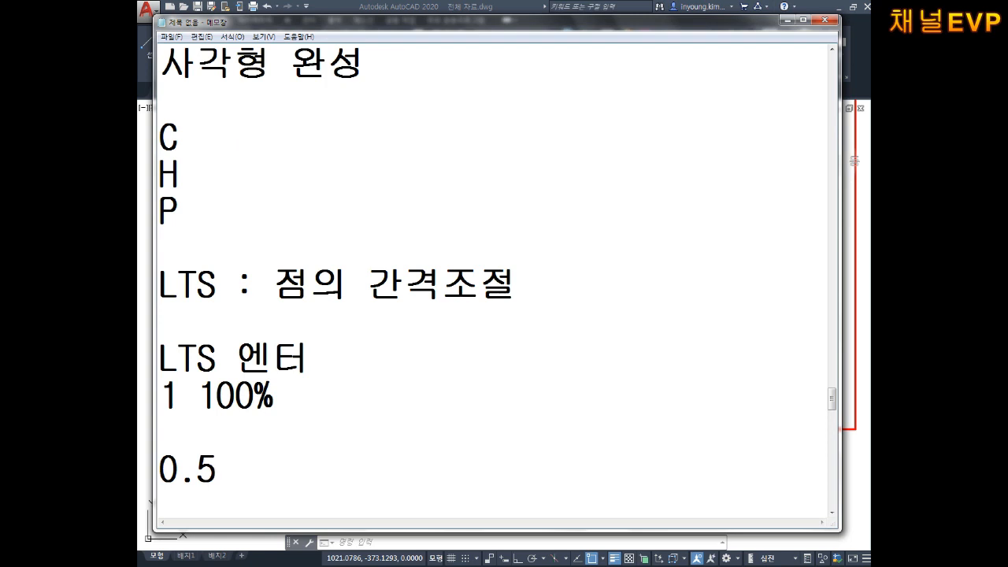
text(엔터)
key(Return)
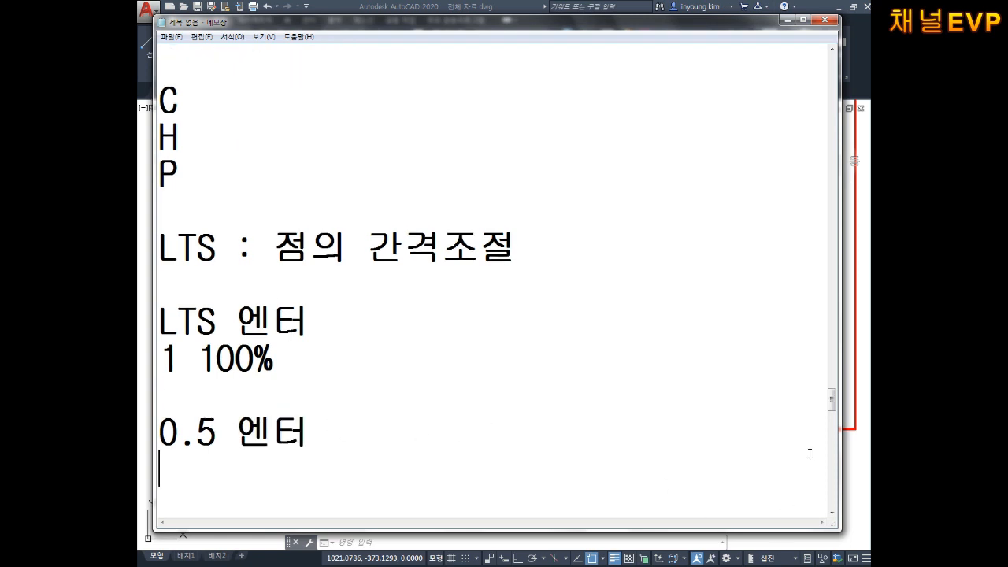
- Switch to the AutoCAD drawing and set the global linetype scale (LTS) to 0.5
click(849, 400)
key(Escape)
key(Escape)
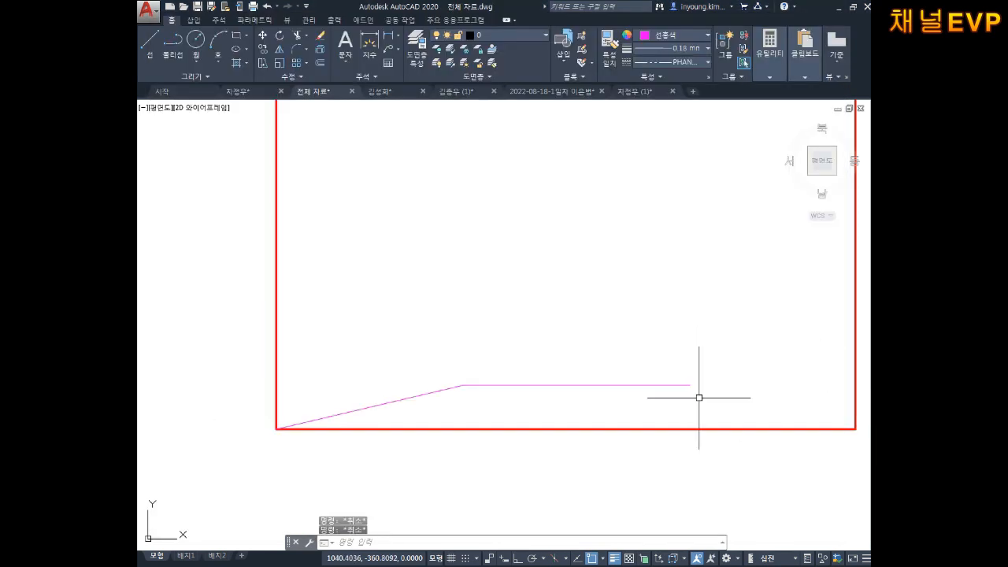
text(LTSCALE)
key(Return)
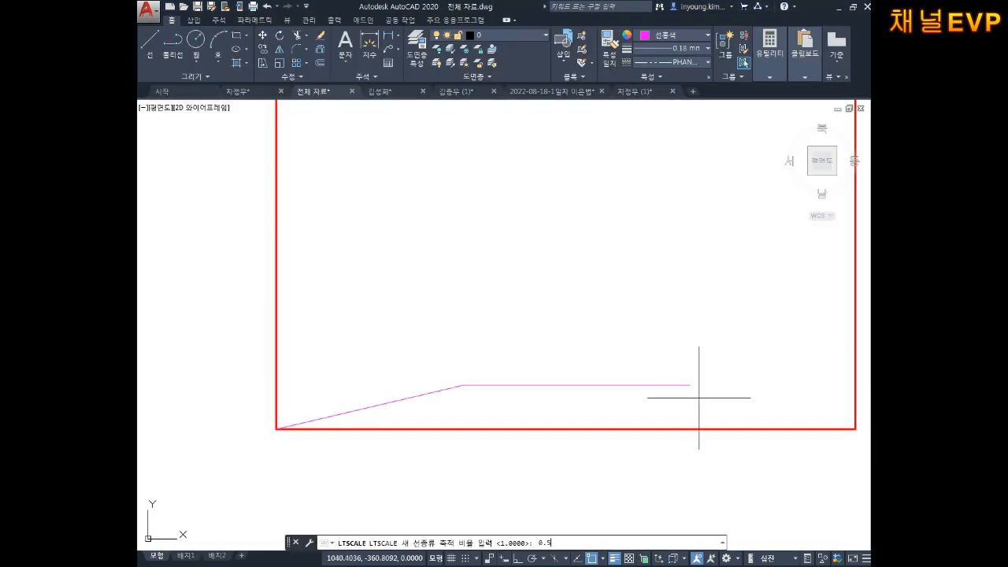
text(0.5)
key(Return)
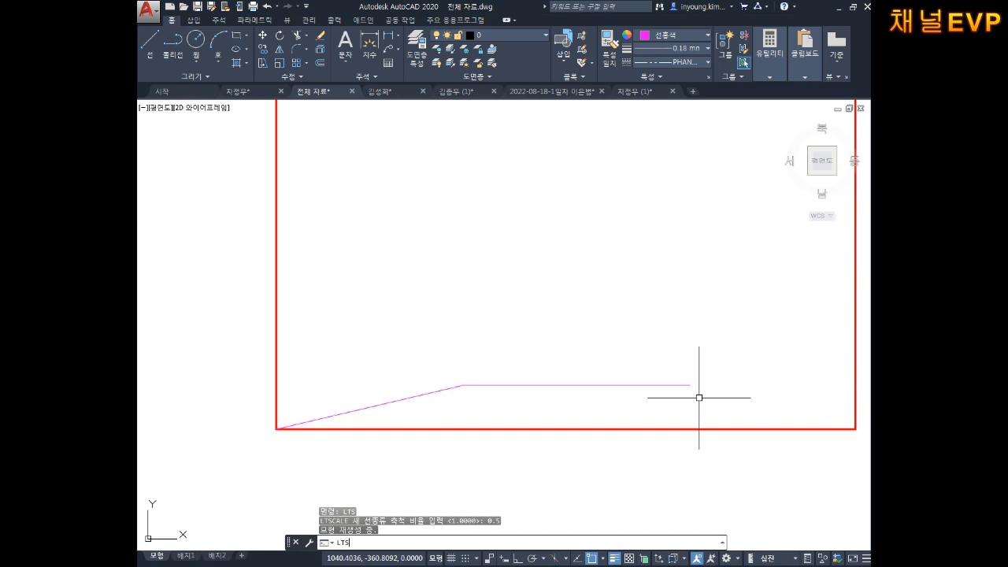
- Set the global linetype scale (LTS) to 0.3 and cancel the stray text command
text(LTS)
key(Return)
text(0.3)
key(Return)
text(T)
key(Return)
key(Escape)
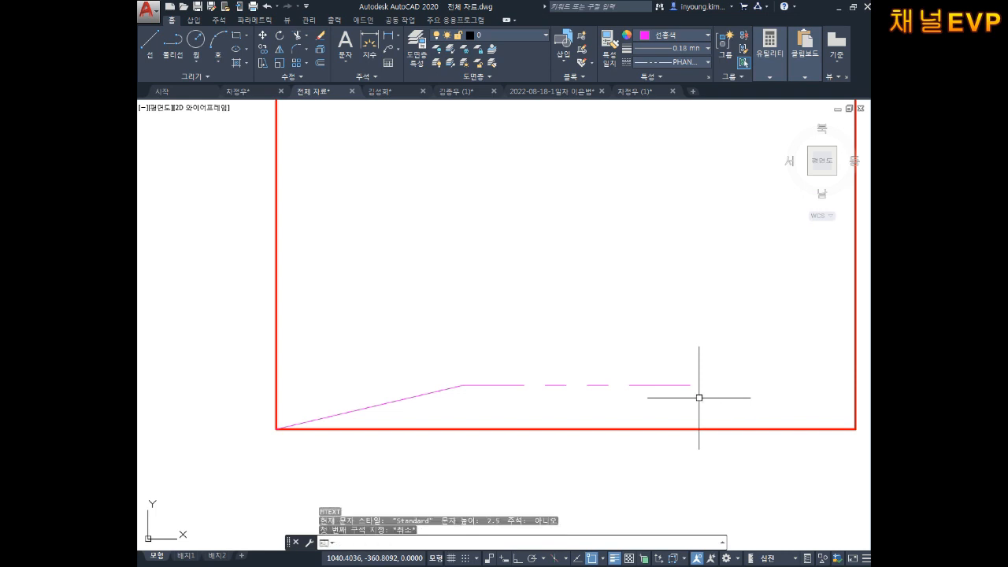
- Set the global linetype scale (LTS) to 0.1
text(lts)
key(Return)
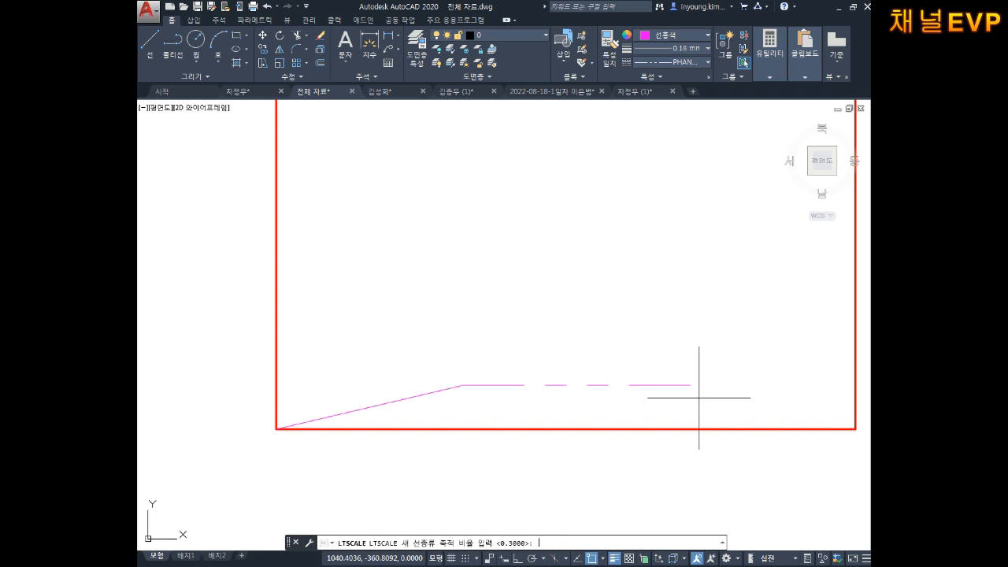
key(Return)
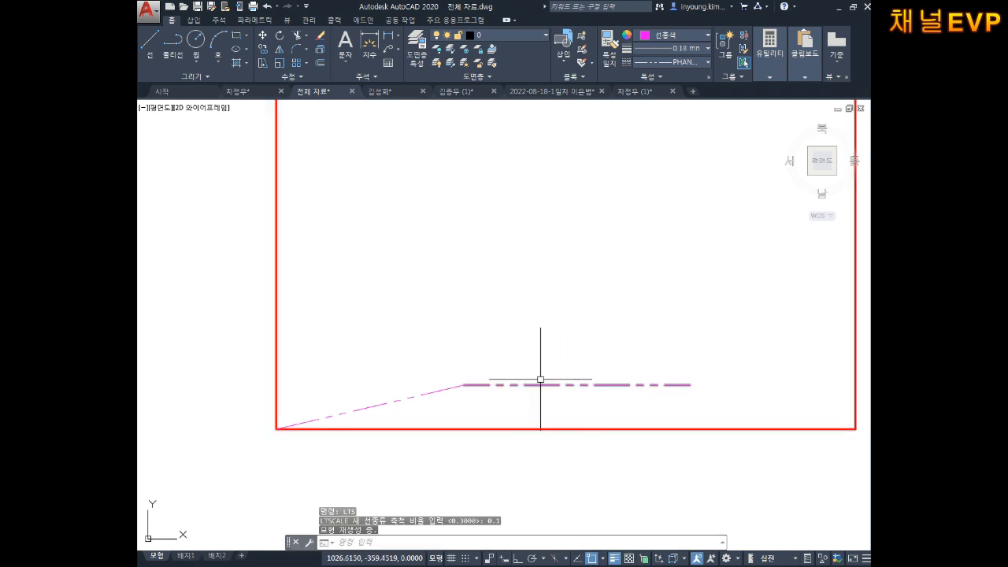
- Examine the dash spacing of the two magenta phantom lines at different magnifications, with nothing left selected
key(Escape)
scroll(527, 347, down, 4)
scroll(506, 369, up, 5)
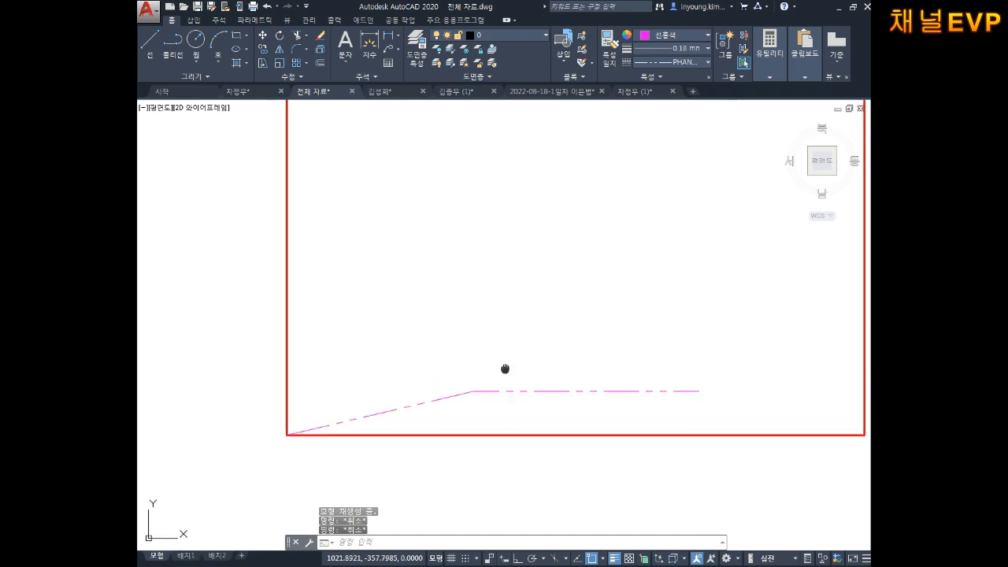
click(515, 338)
click(434, 389)
key(Escape)
key(Escape)
middle_drag(535, 353, 541, 332)
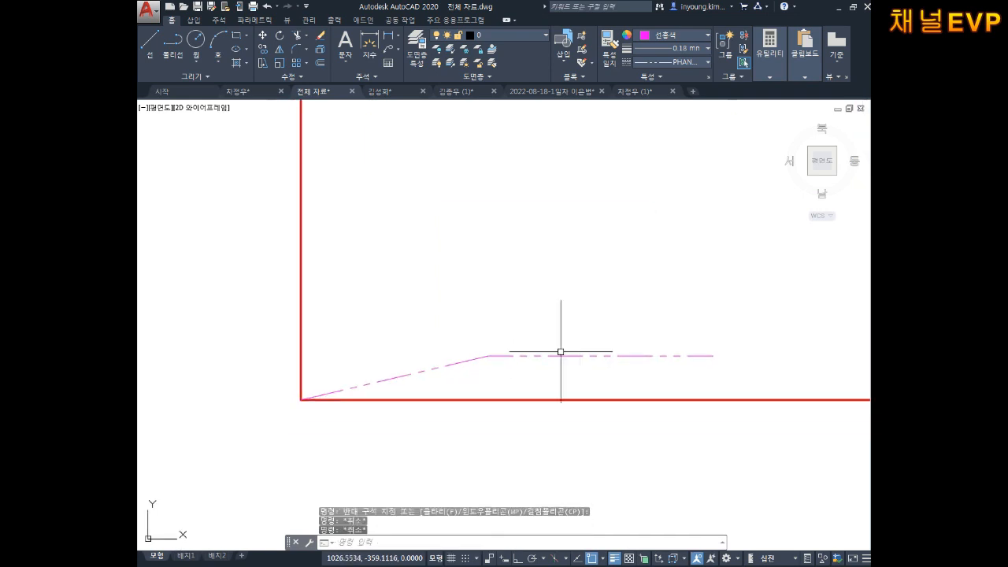
- Set the global linetype scale (LTS) to 0.15 and check the phantom lines' dash spacing
text(LT)
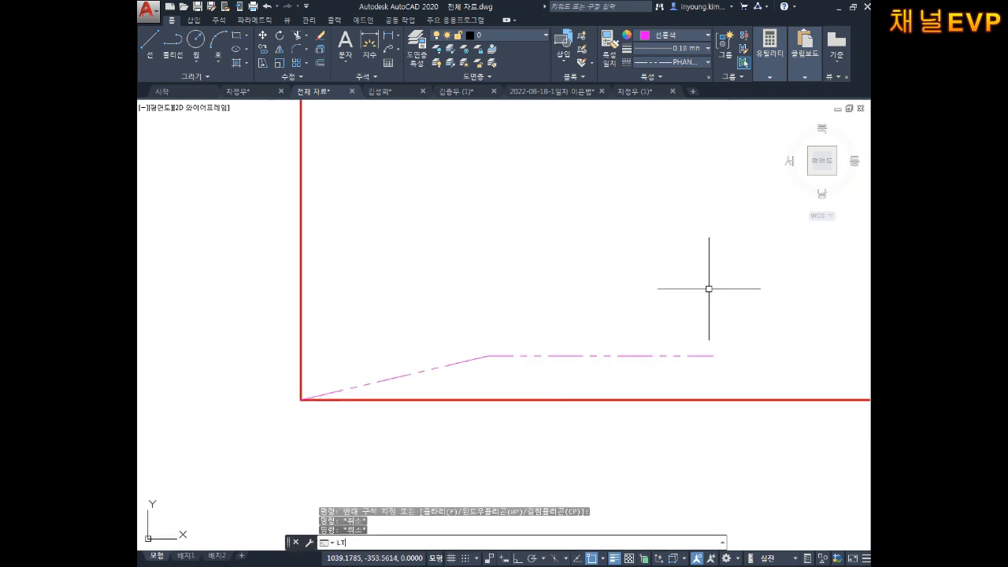
text(S)
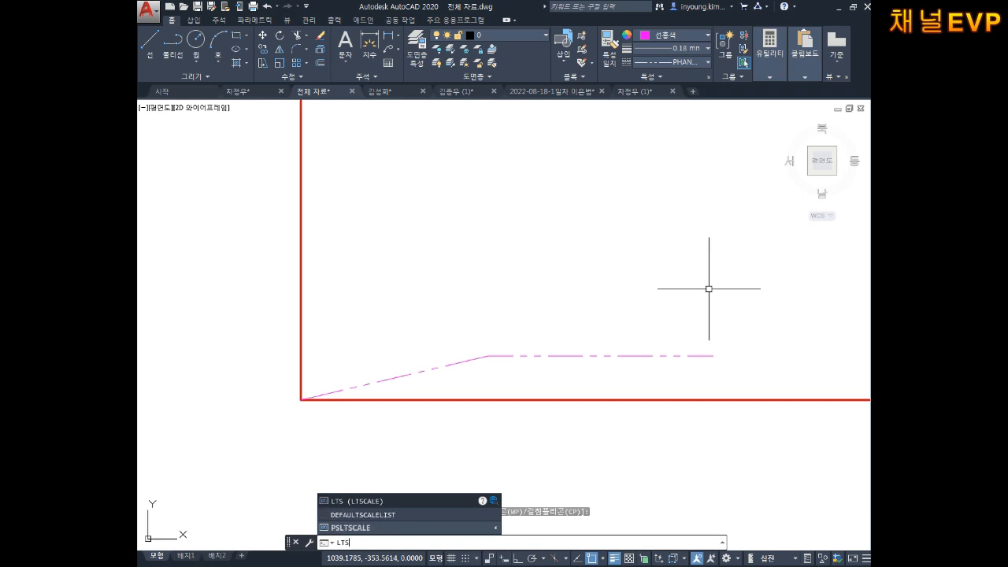
key(Return)
text(0.15)
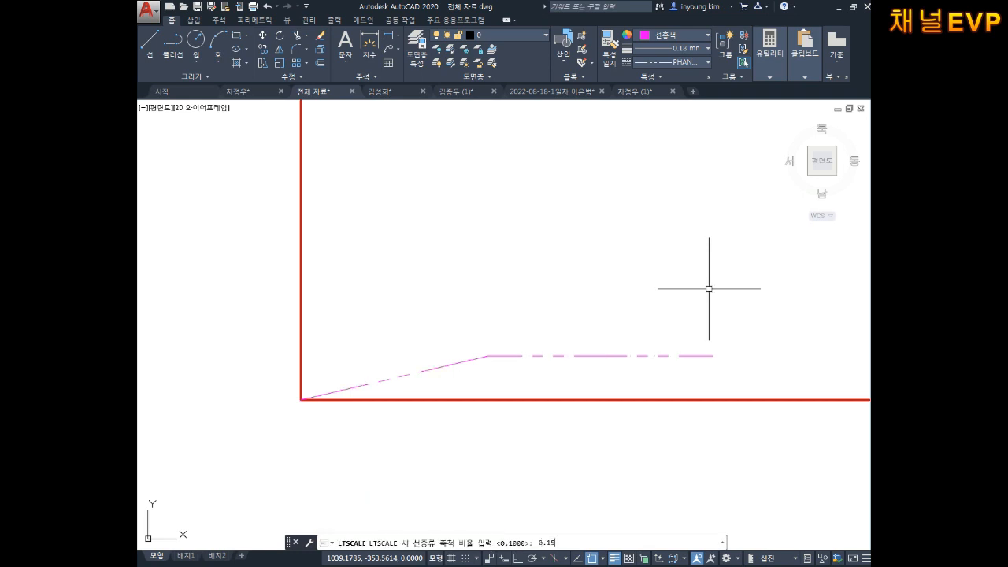
key(Return)
key(Escape)
key(Escape)
key(Escape)
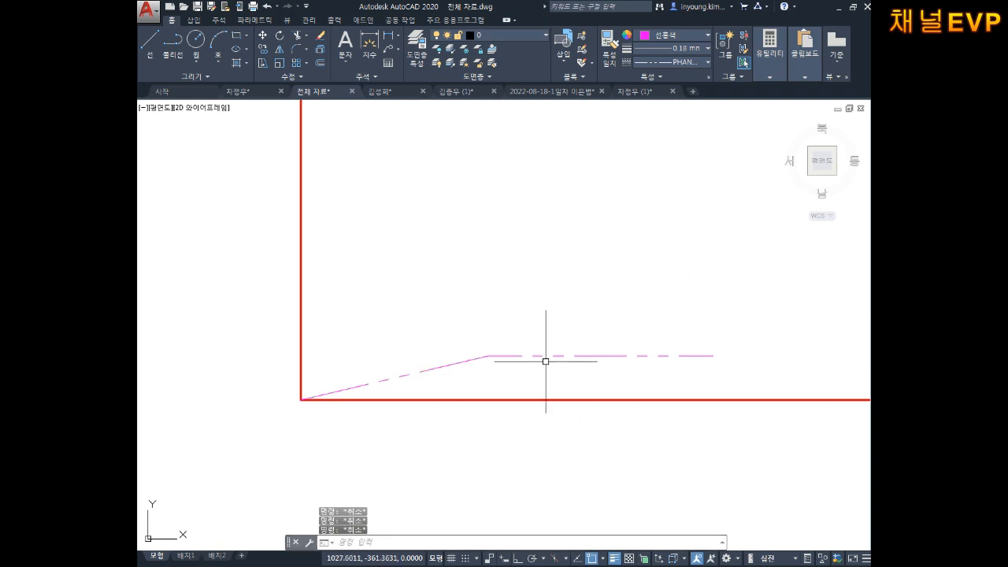
scroll(543, 343, up, 2)
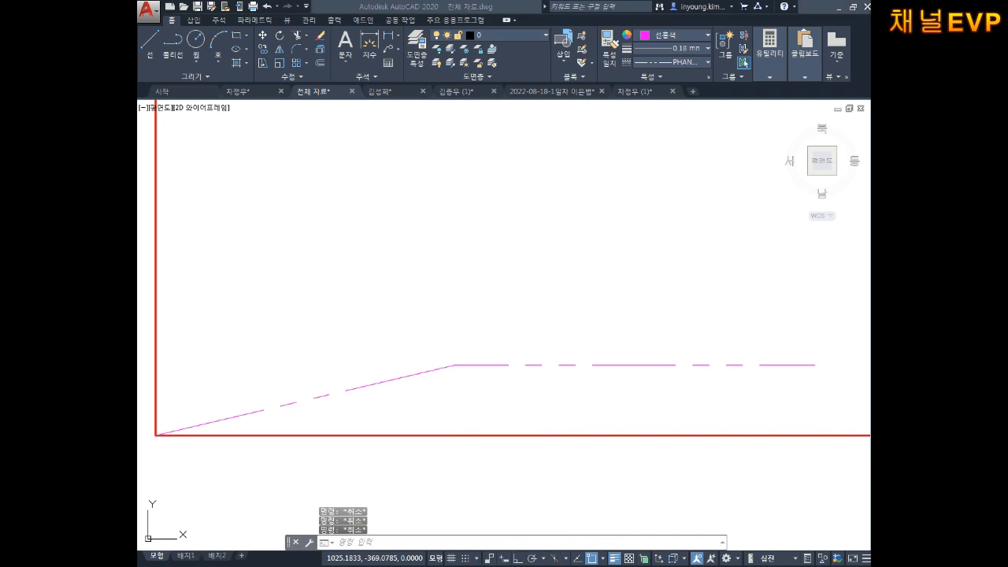
- Switch to the Notepad notes and add the lines "LTS엔터" and "0.15엔터" at the end
click(463, 566)
click(382, 435)
key(Return)
key(Return)
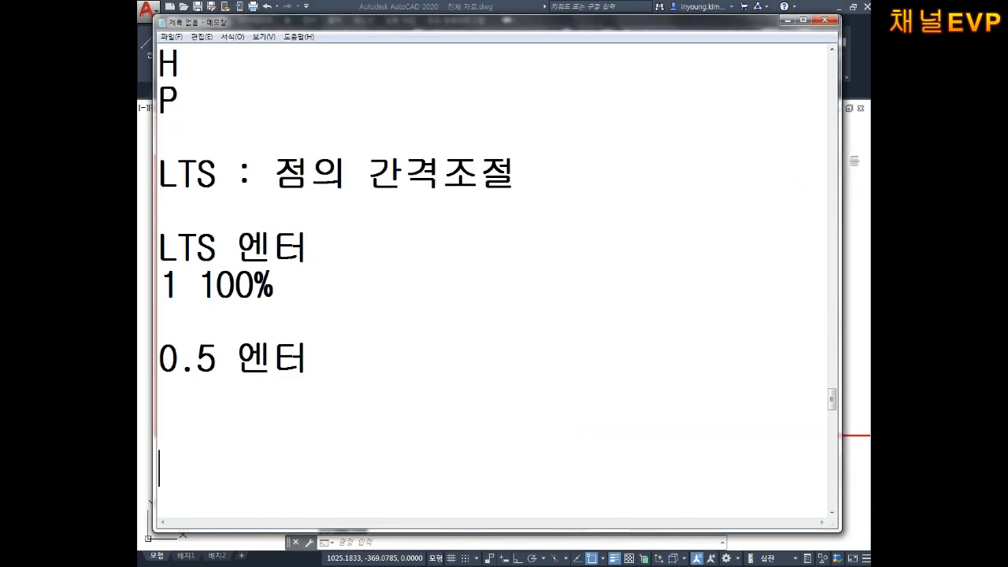
text(LK)
key(BackSpace)
text(TS엔터)
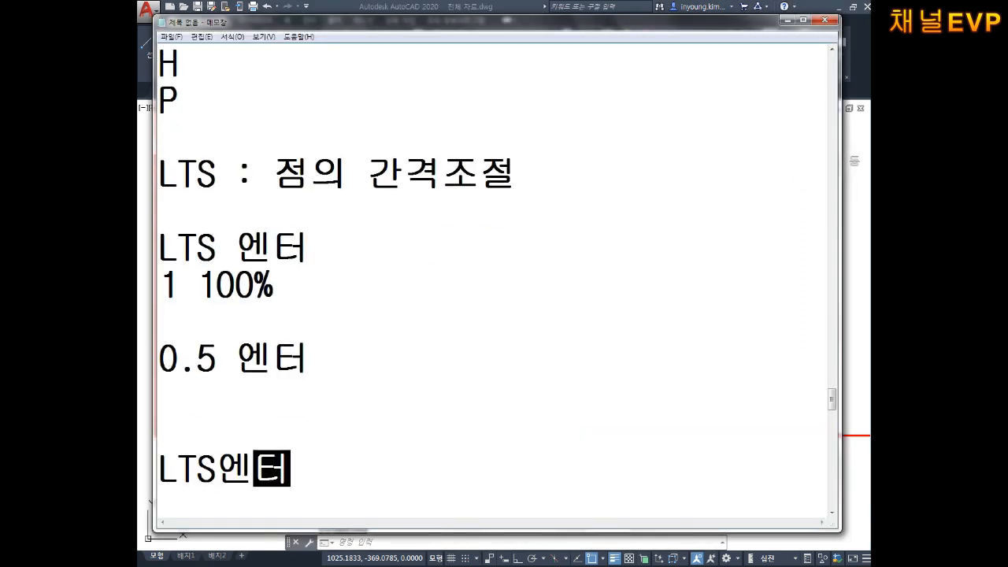
key(Return)
text(0.15엔터)
key(Return)
key(Return)
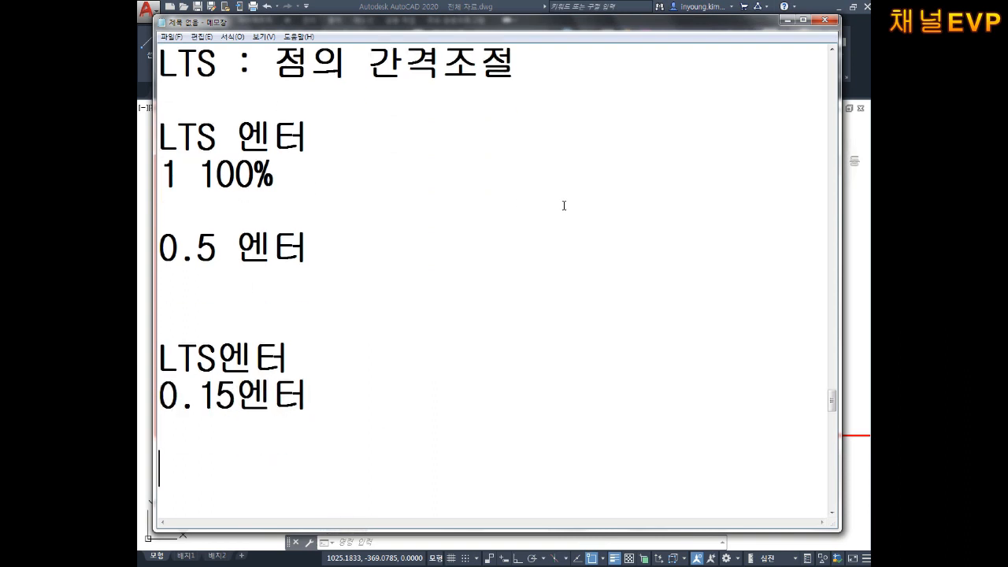
- Switch back to the AutoCAD drawing and set the current color to red, lineweight to 0.35 mm and linetype to ByLayer
click(856, 365)
scroll(675, 295, down, 4)
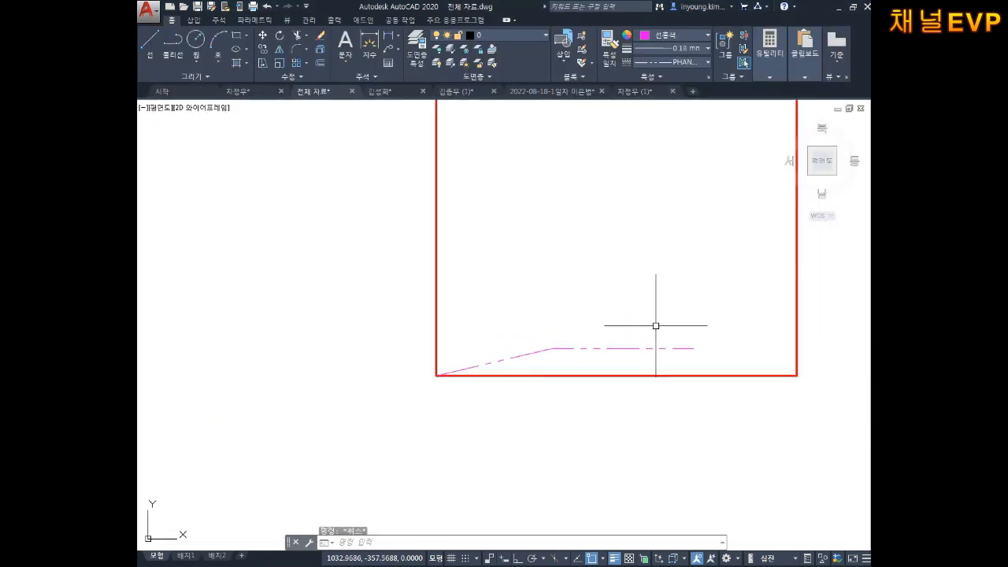
key(Escape)
key(Escape)
key(Escape)
scroll(585, 302, up, 4)
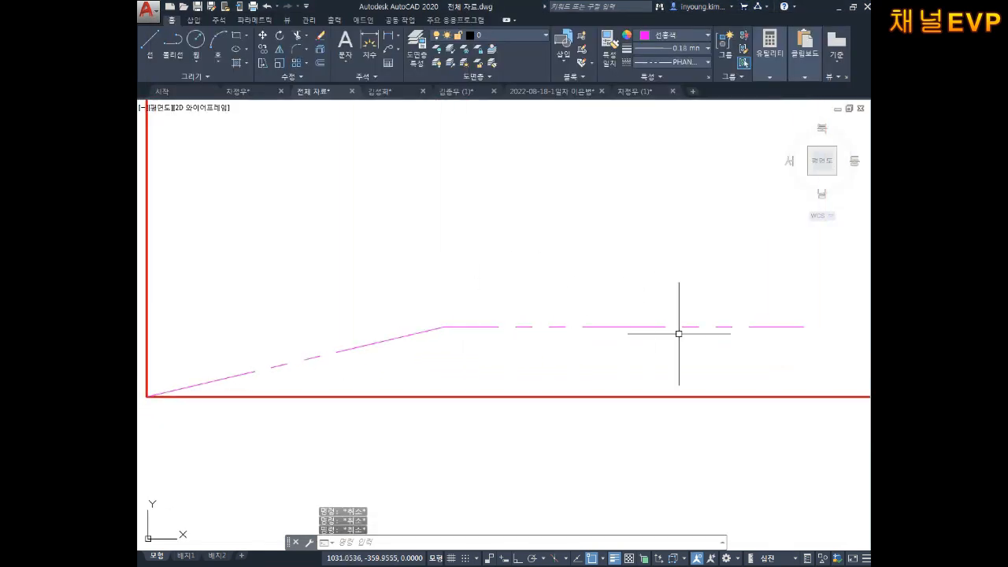
middle_drag(673, 294, 636, 307)
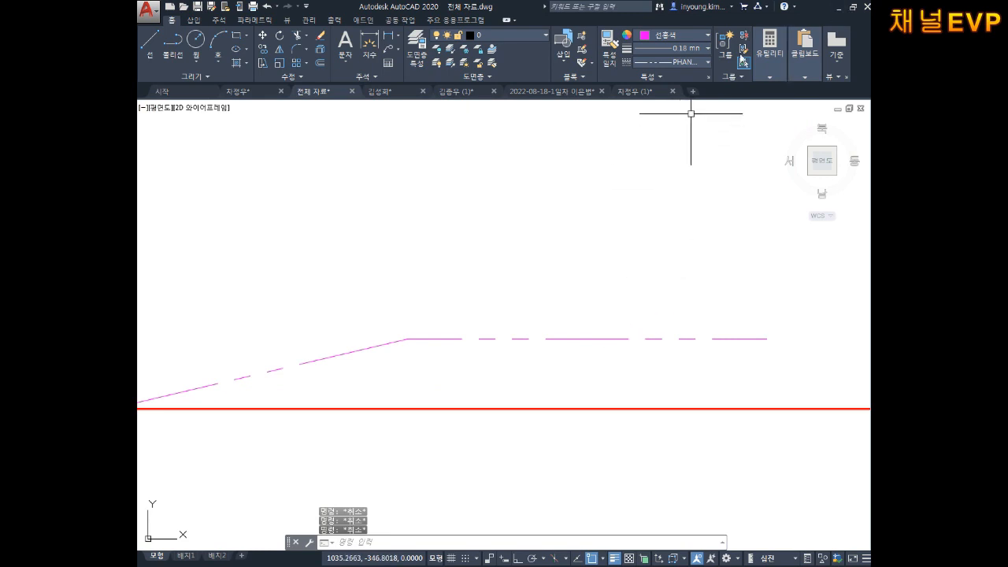
click(655, 39)
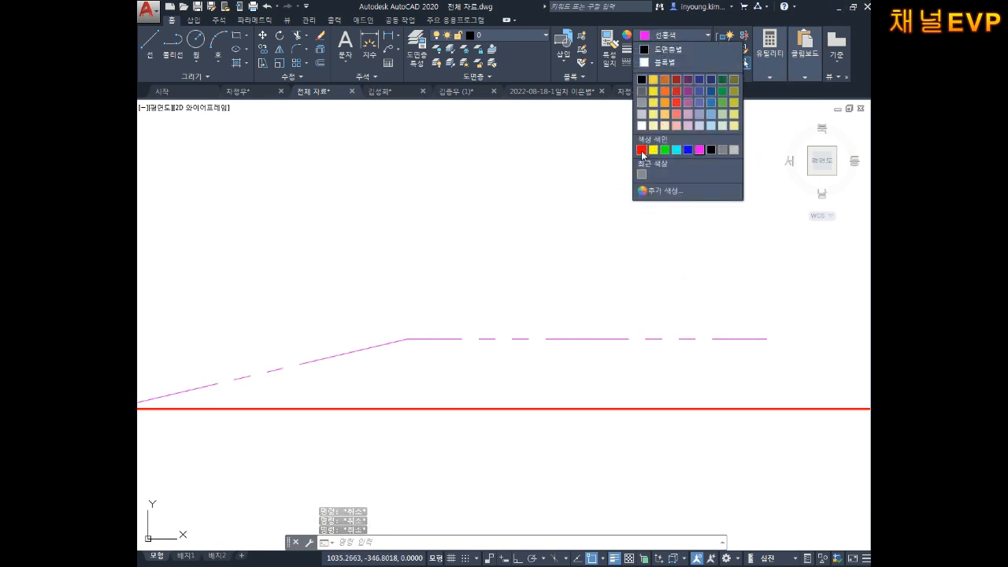
click(655, 147)
click(675, 48)
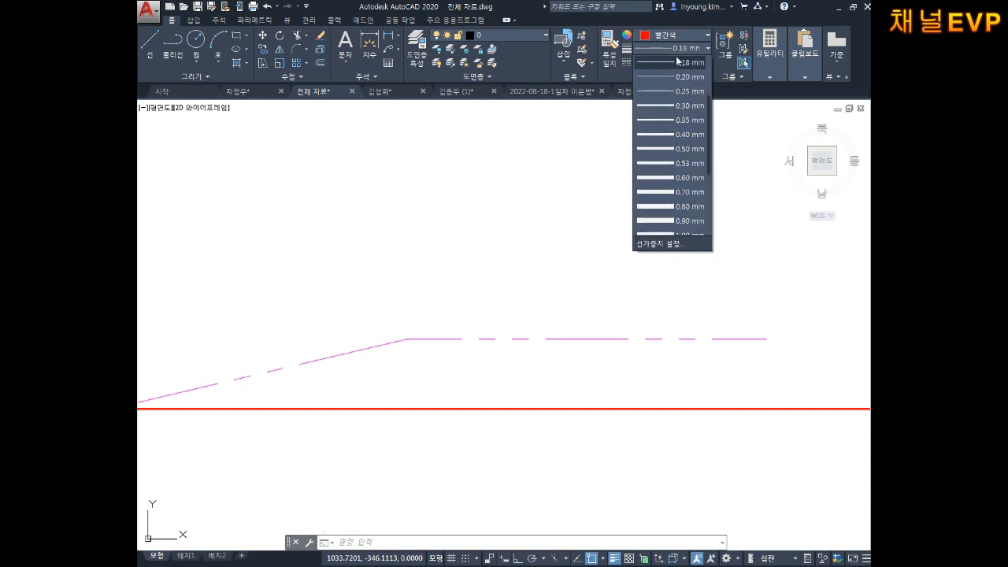
click(682, 121)
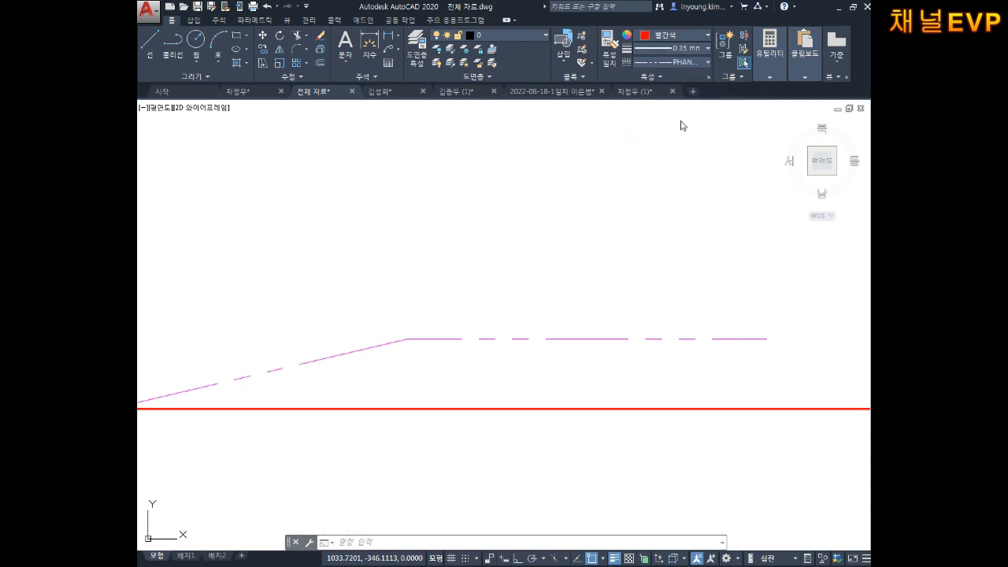
click(671, 63)
click(681, 75)
- Start a region screen capture over the AutoCAD window
key(ctrl+shift+c)
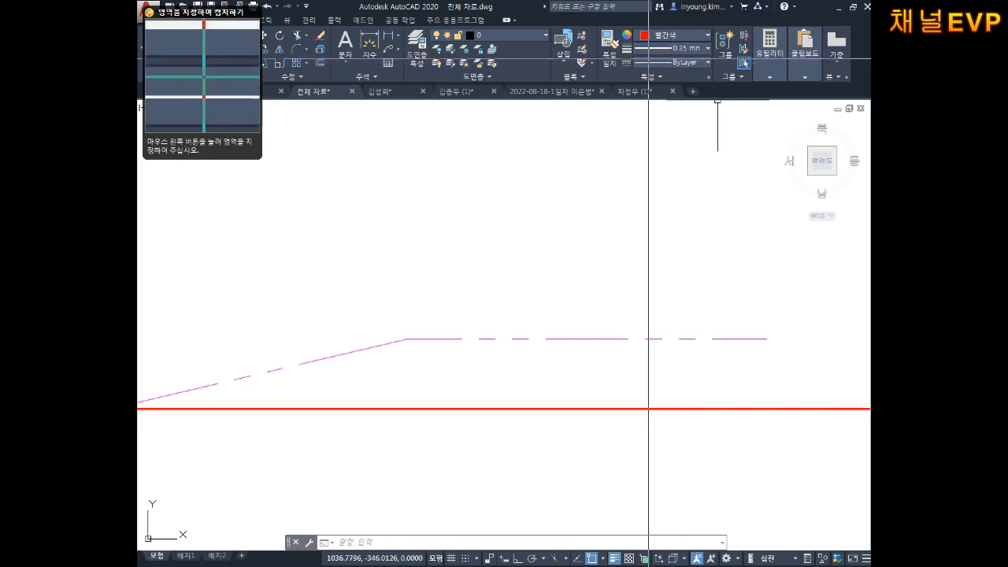